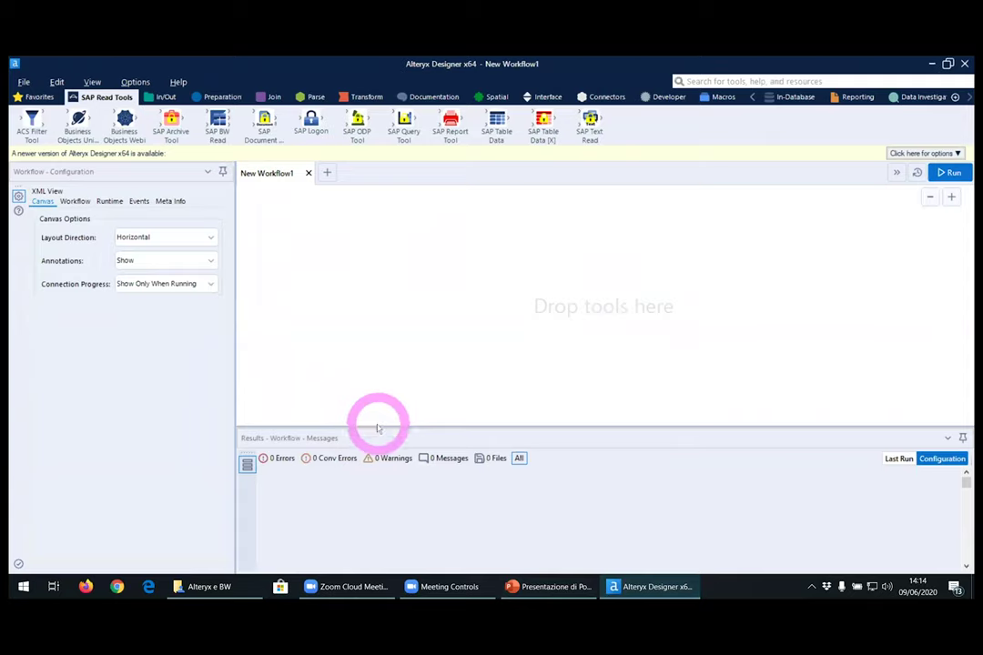
# Place an SAP Logon tool on the empty canvas, enlarging the results area and widening the tool's configuration area.
pyautogui.moveTo(377, 425); pyautogui.dragTo(378, 397)
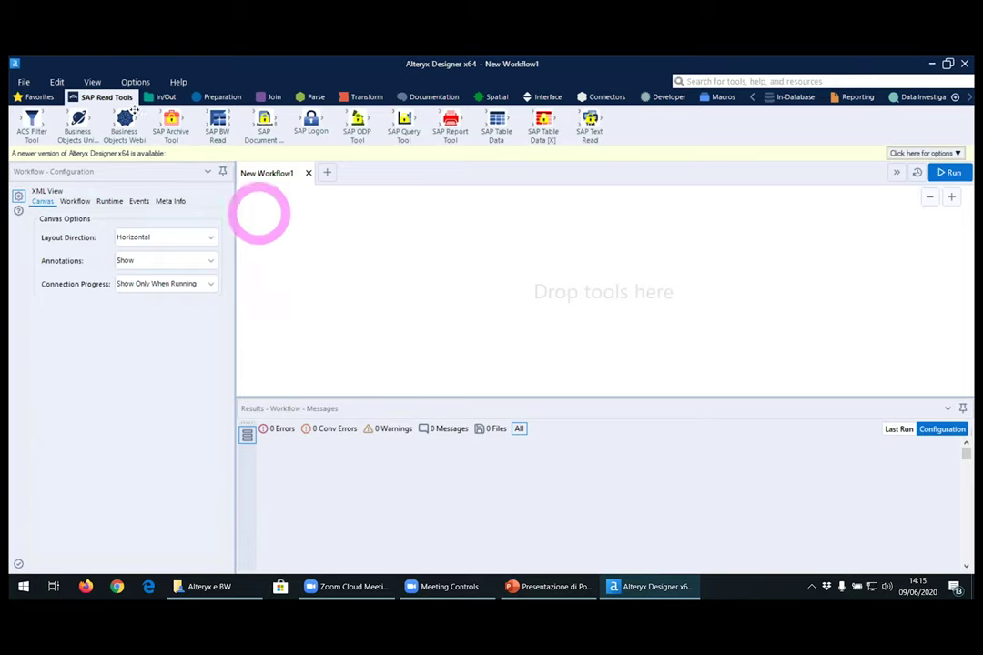
pyautogui.click(164, 97)
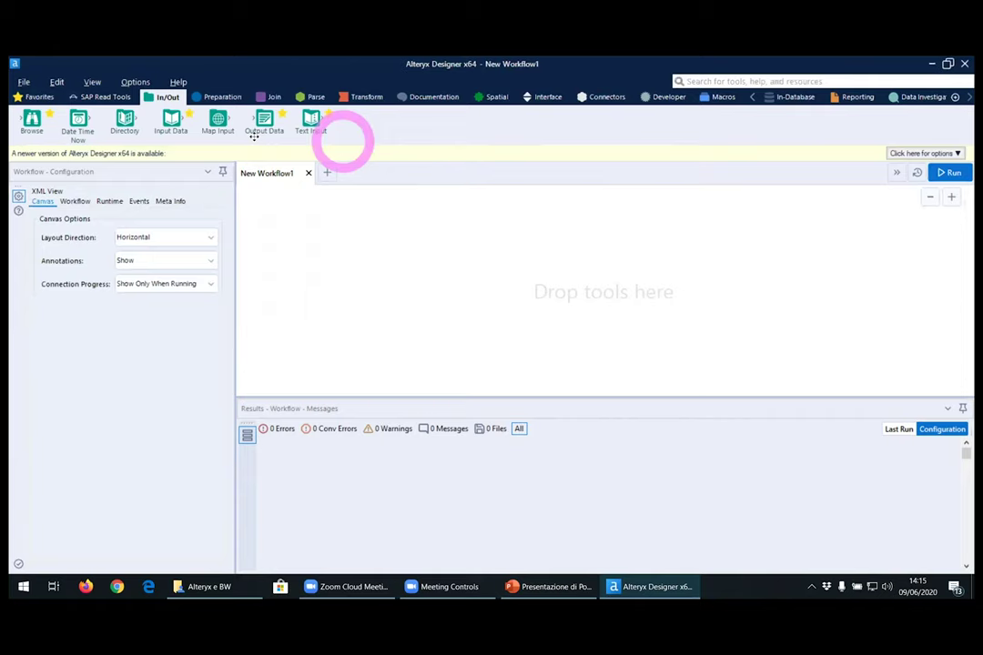
pyautogui.click(105, 97)
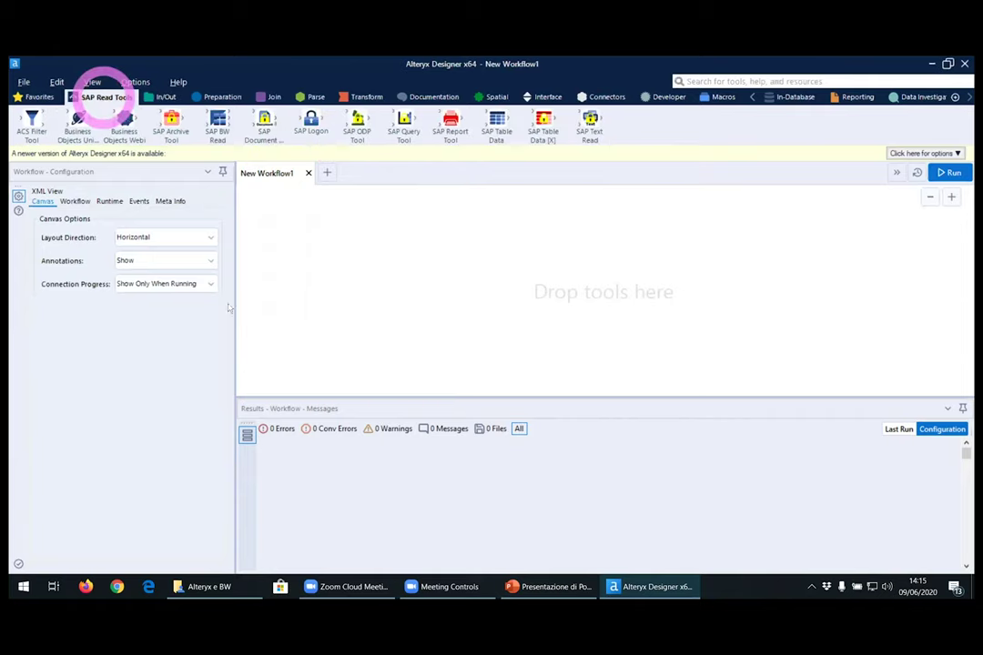
pyautogui.moveTo(300, 130)
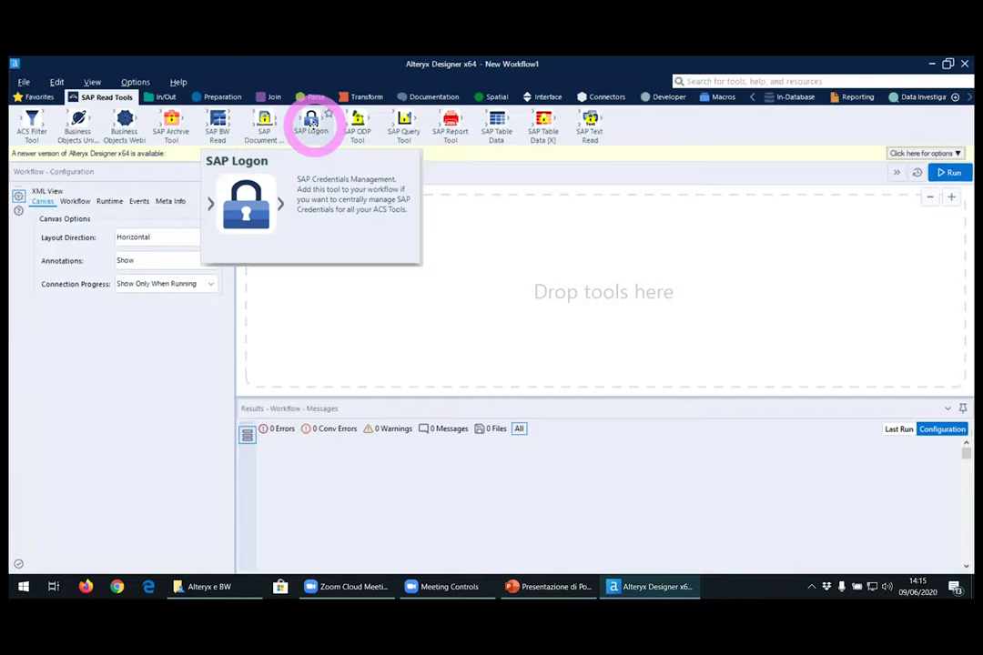
pyautogui.moveTo(310, 124); pyautogui.dragTo(313, 231)
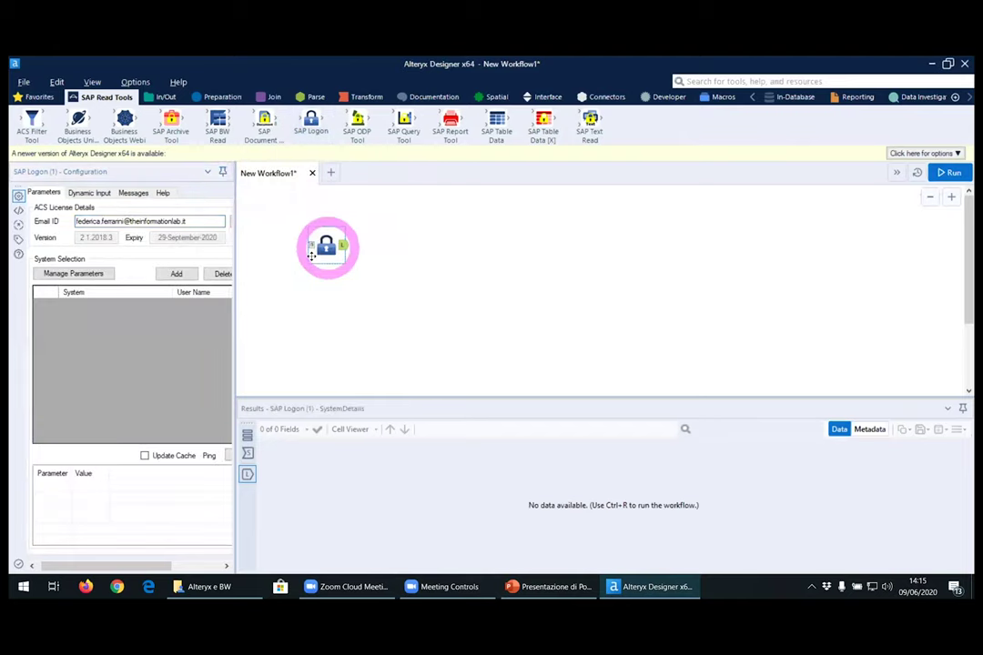
pyautogui.moveTo(234, 331); pyautogui.dragTo(369, 330)
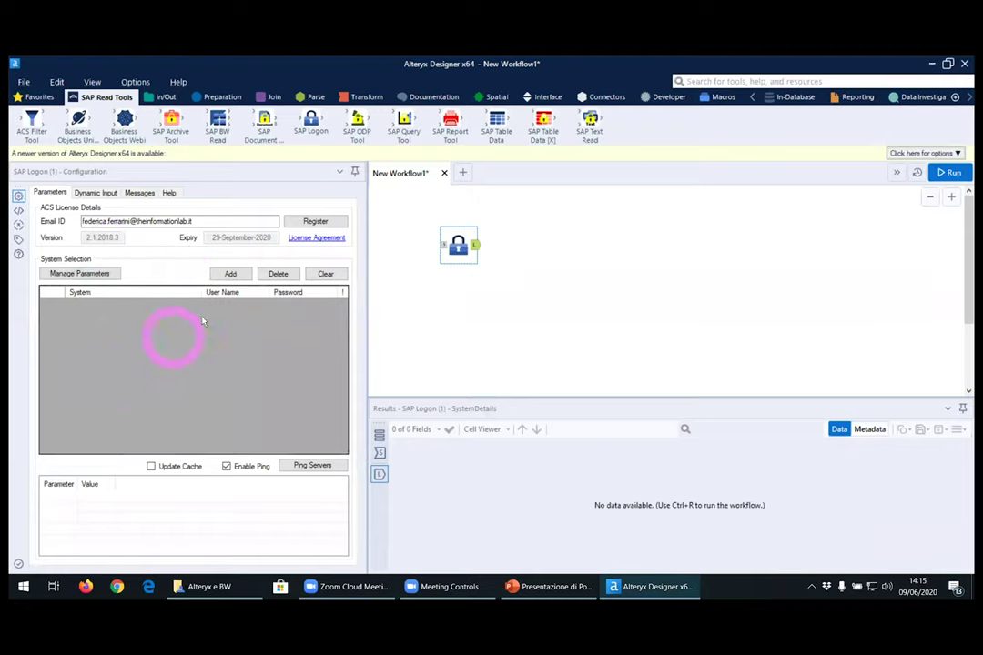
# Add the DVW BW System as the first entry in the SAP Logon tool's system selection.
pyautogui.click(235, 274)
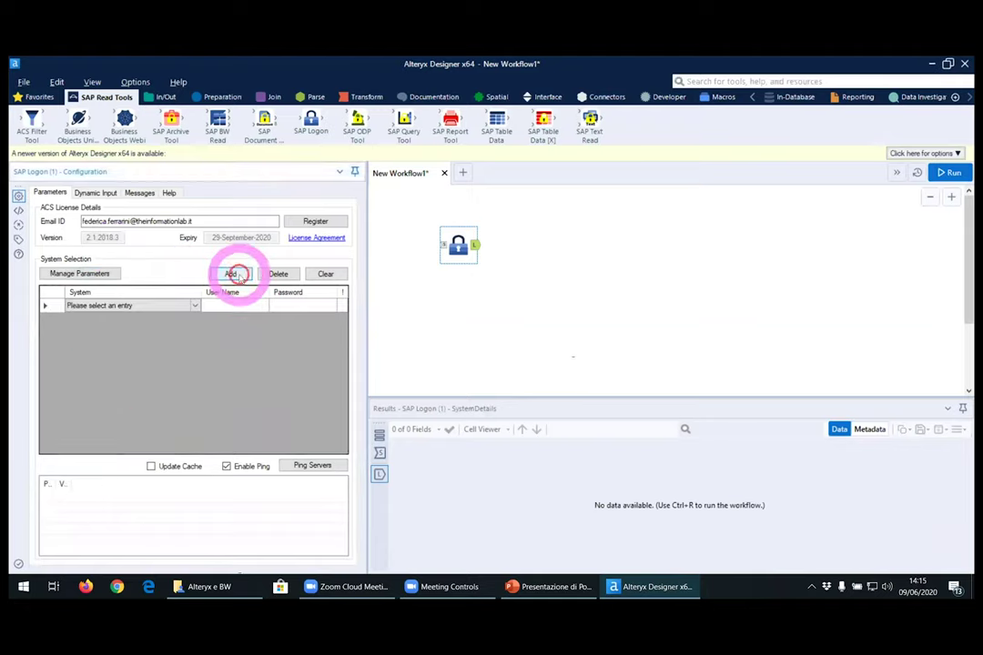
pyautogui.click(193, 306)
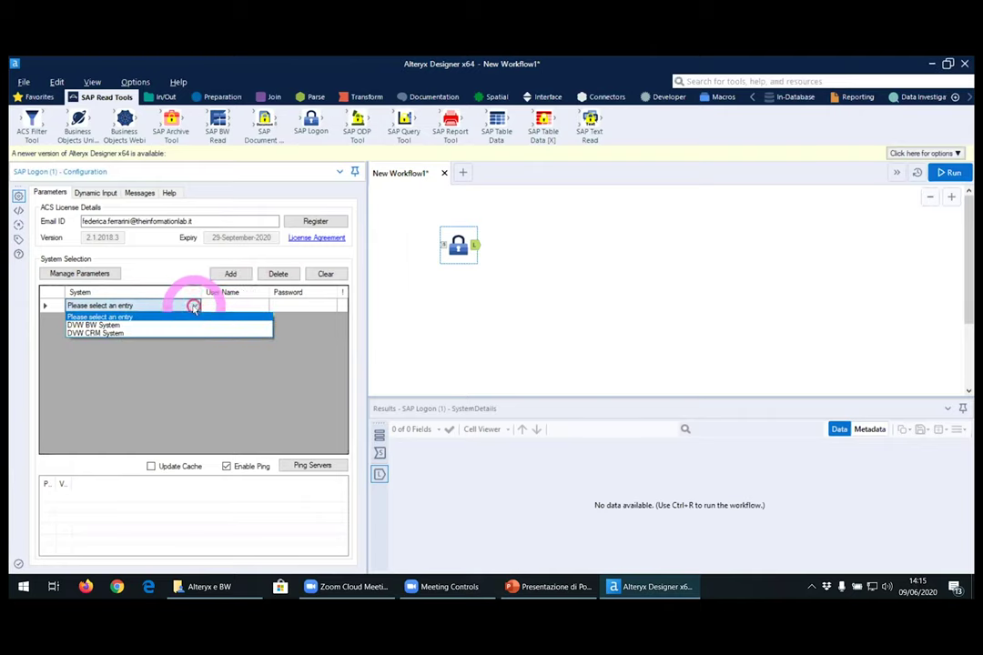
pyautogui.click(107, 325)
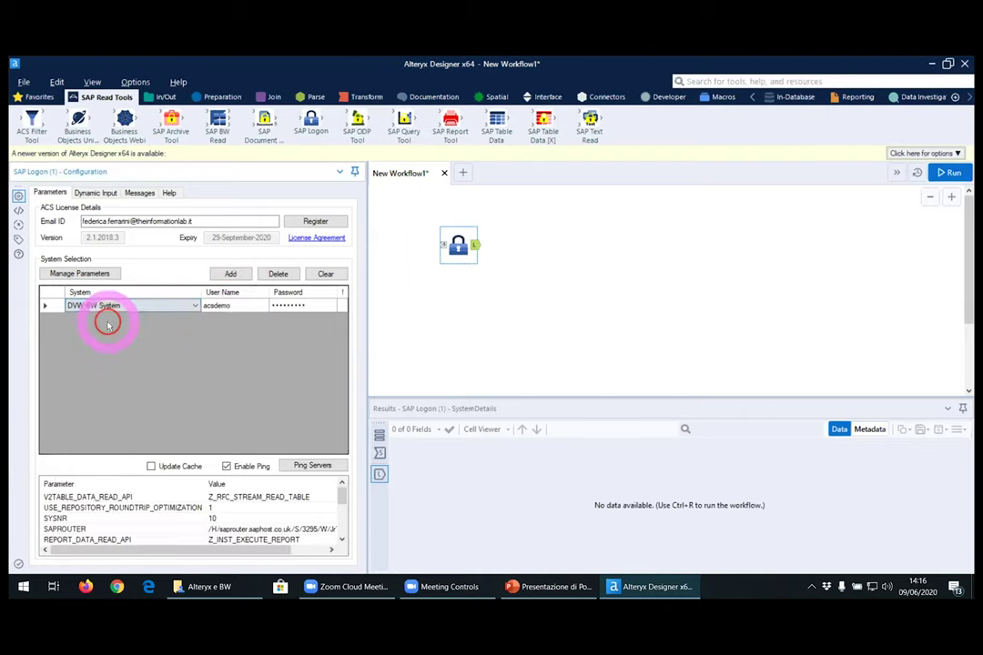
# Add the DVW CRM System as a second SAP Logon entry and ping the servers.
pyautogui.click(233, 275)
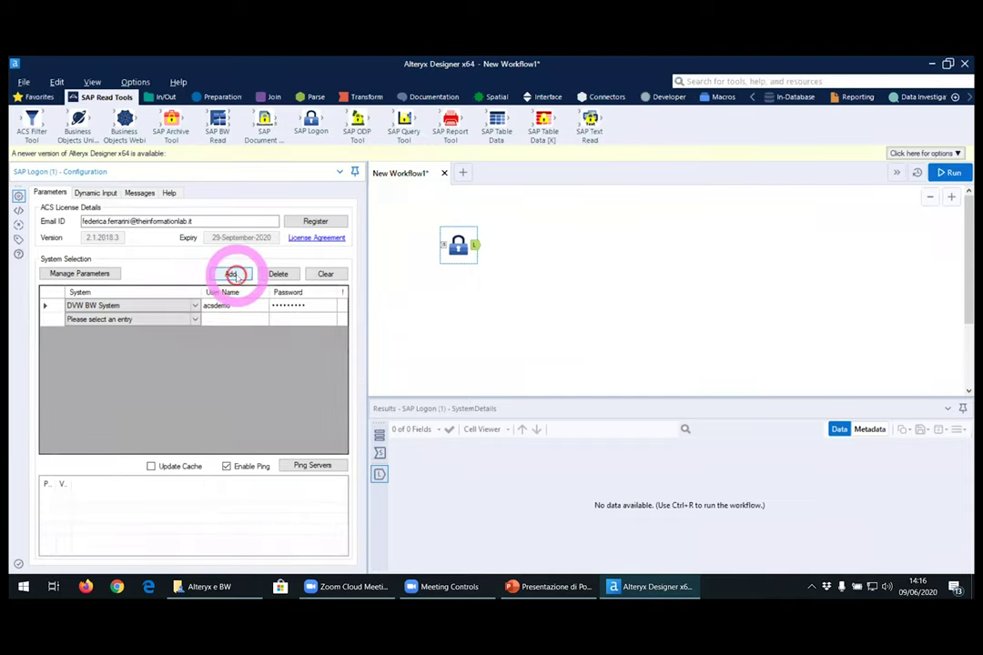
pyautogui.click(164, 321)
pyautogui.click(170, 323)
pyautogui.click(128, 345)
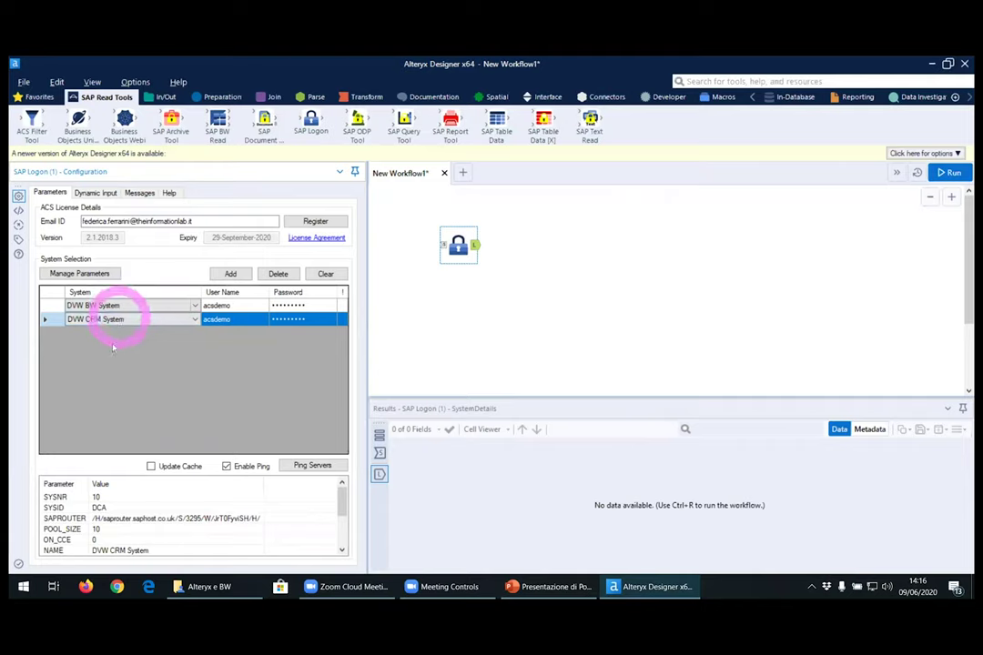
pyautogui.click(297, 470)
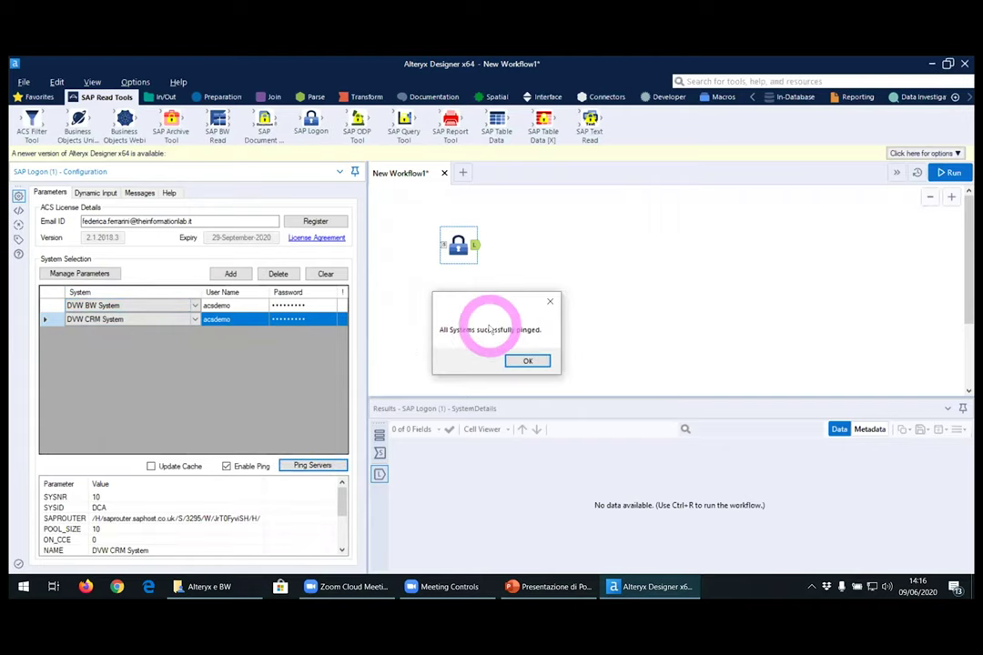
pyautogui.click(528, 361)
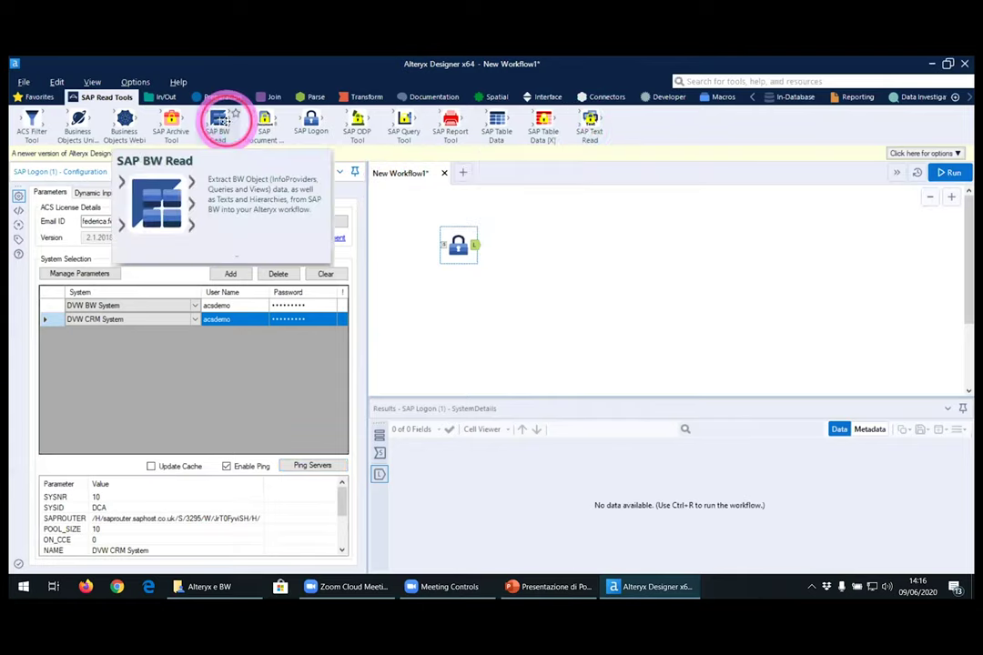
# Place an SAP BW Read tool beside SAP Logon and connect the Logon output to its L input.
pyautogui.moveTo(216, 130); pyautogui.dragTo(593, 253)
pyautogui.click(578, 248)
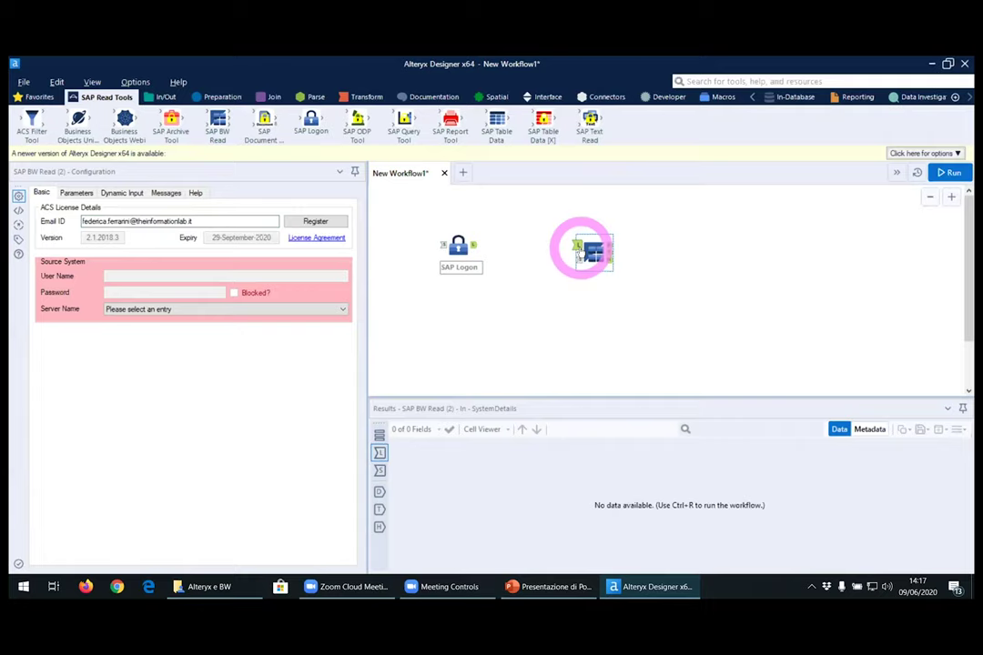
pyautogui.moveTo(474, 247); pyautogui.dragTo(590, 250)
pyautogui.click(465, 246)
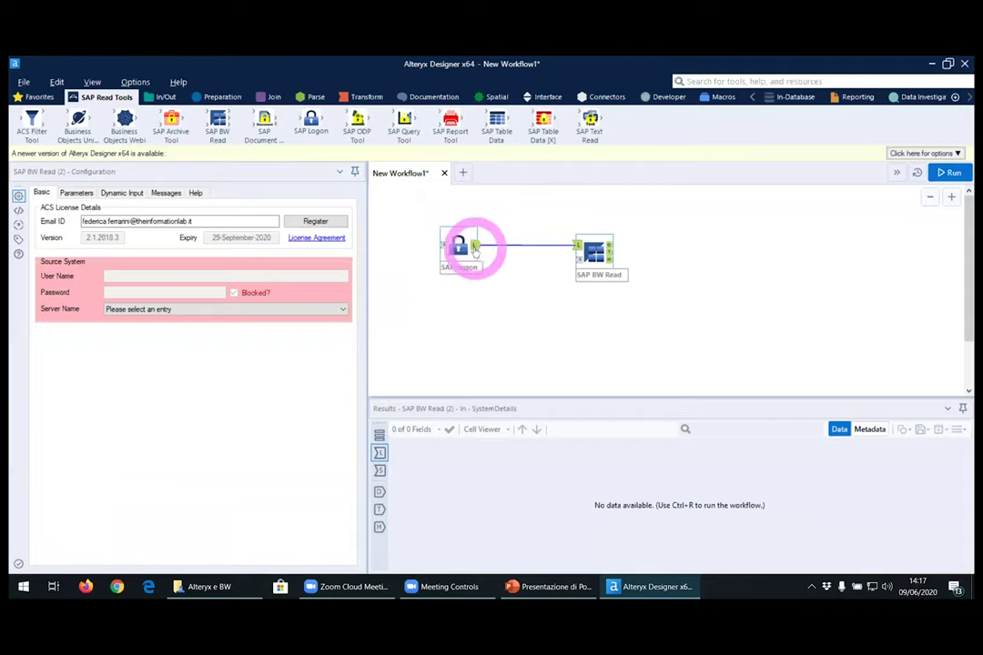
pyautogui.moveTo(593, 248); pyautogui.dragTo(548, 251)
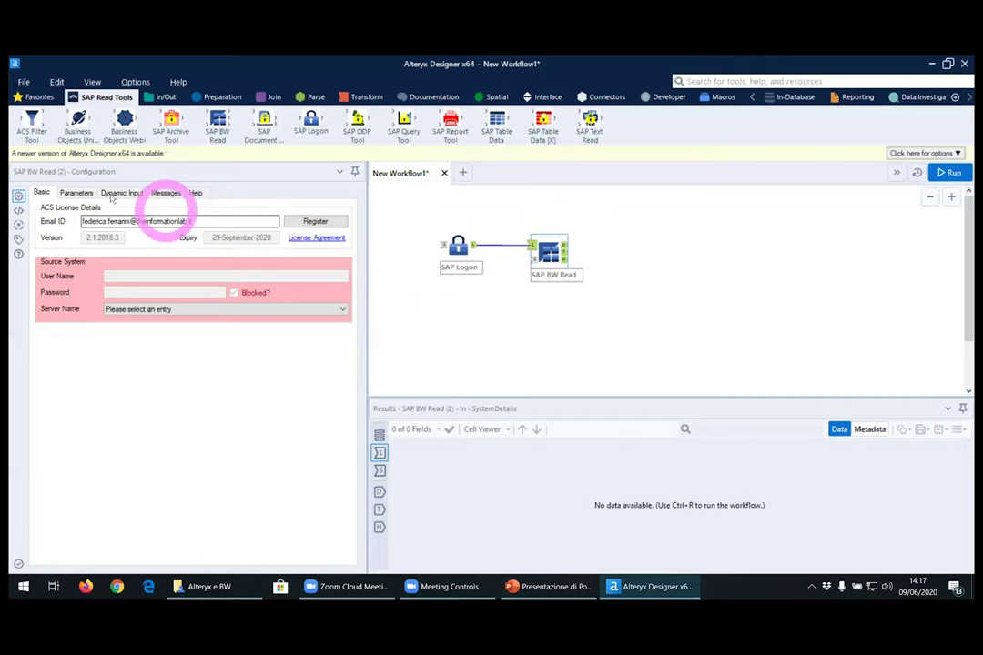
# Set the SAP BW Read tool's source server to DVW BW System.
pyautogui.click(76, 193)
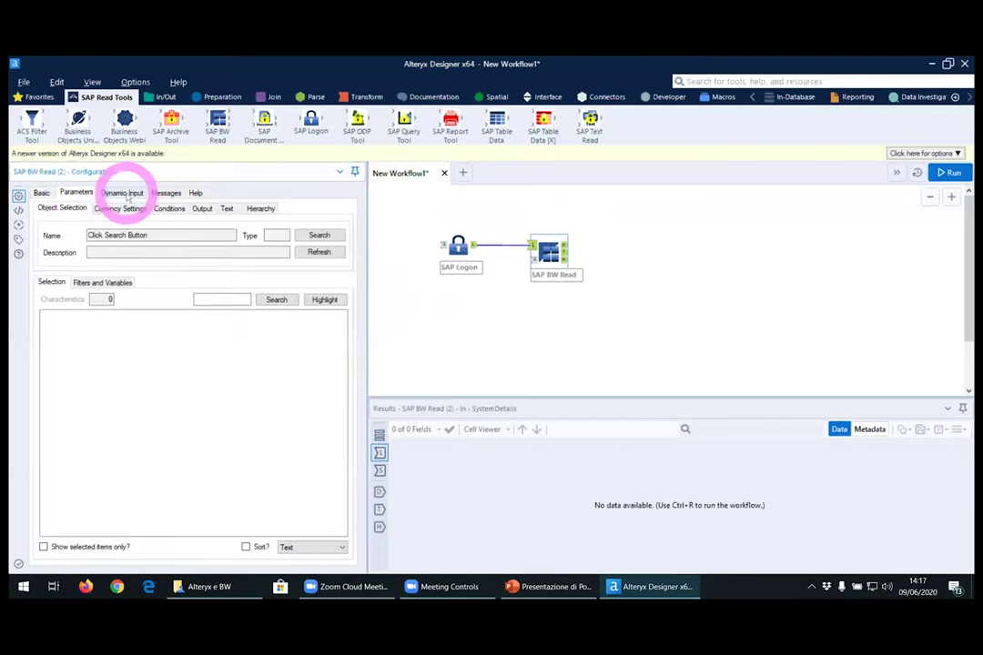
pyautogui.click(41, 193)
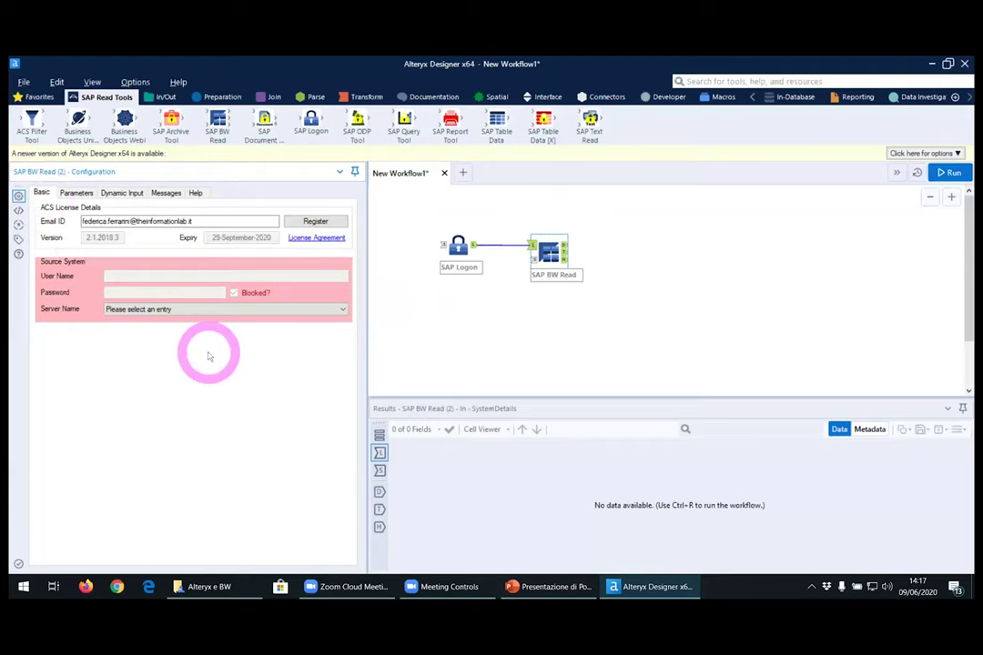
pyautogui.click(163, 310)
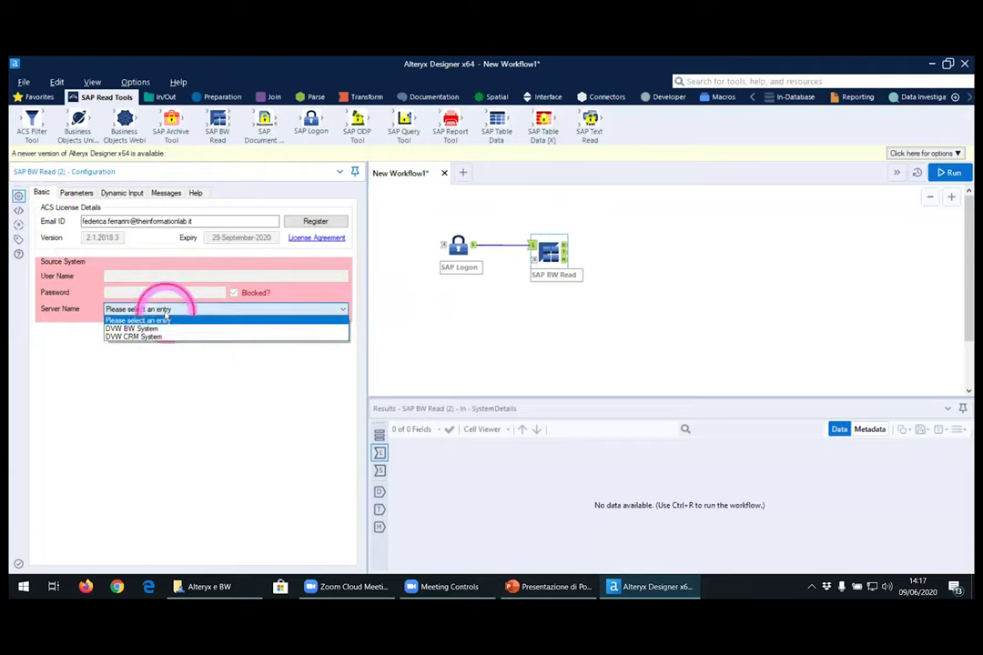
pyautogui.click(125, 328)
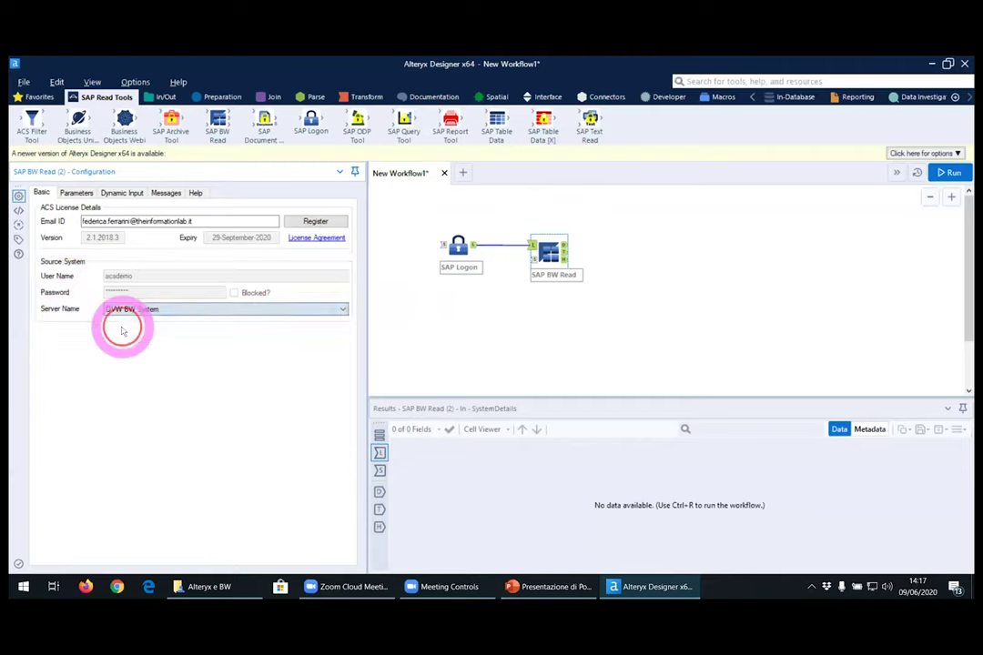
# Open the BW object search from the SAP BW Read parameters and expand the InfoProviders and Queries in the History view.
pyautogui.click(77, 193)
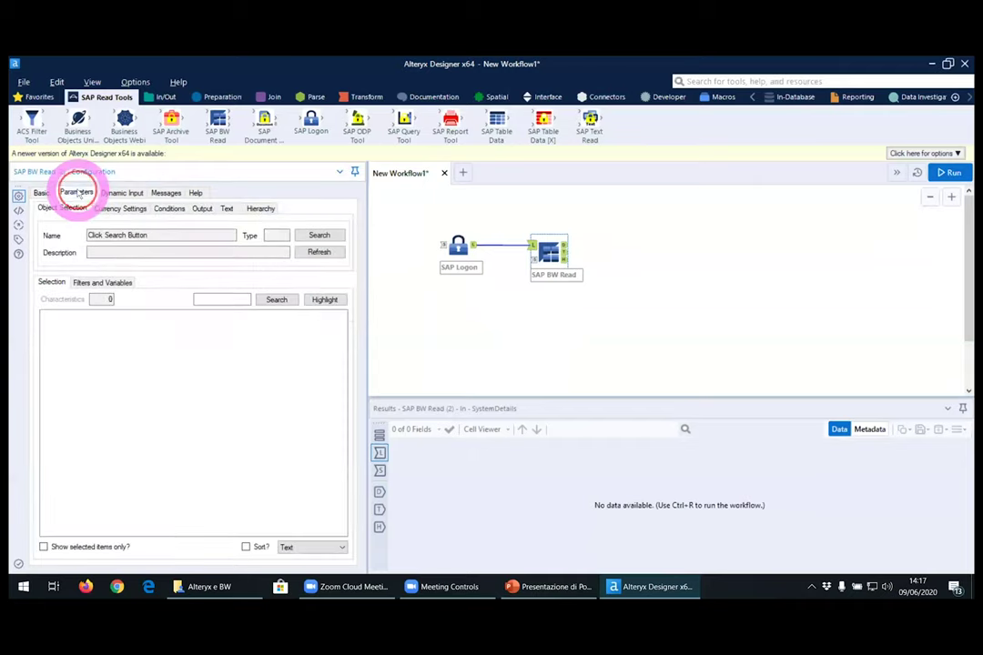
pyautogui.click(114, 284)
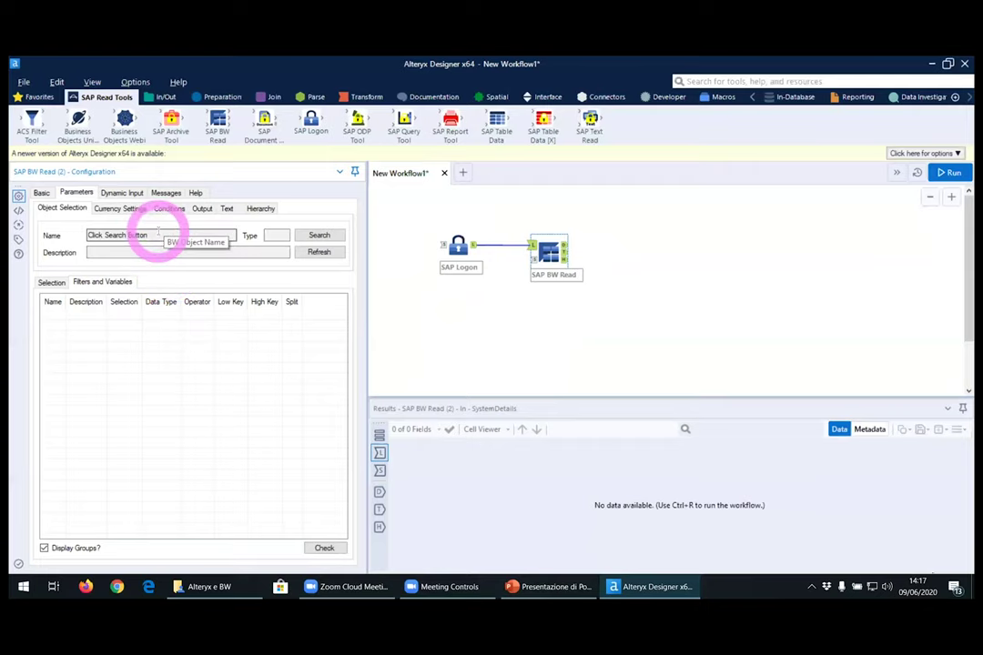
pyautogui.click(319, 235)
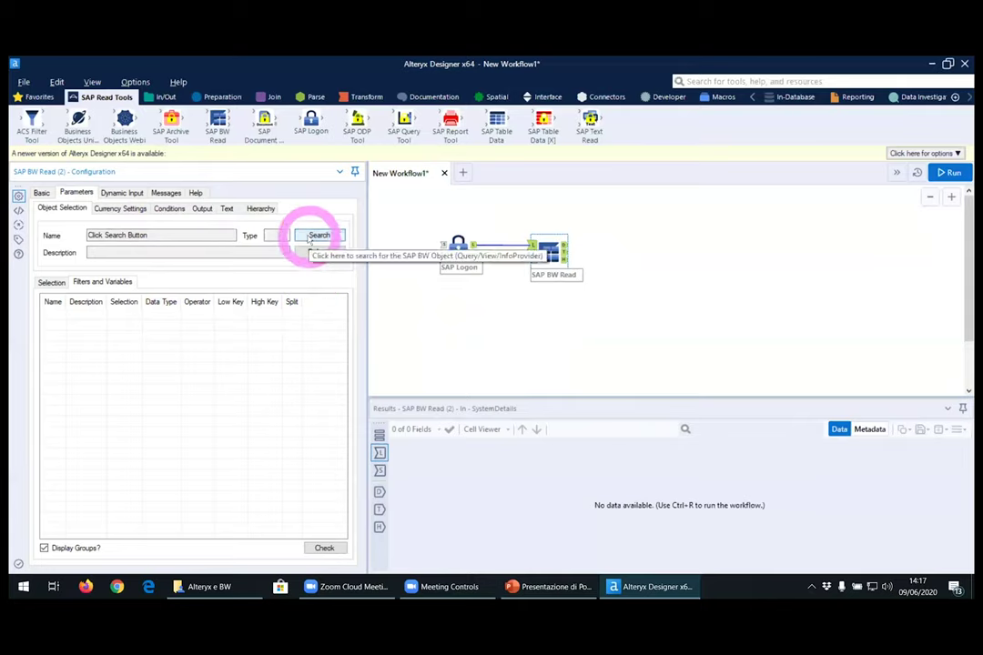
pyautogui.click(316, 235)
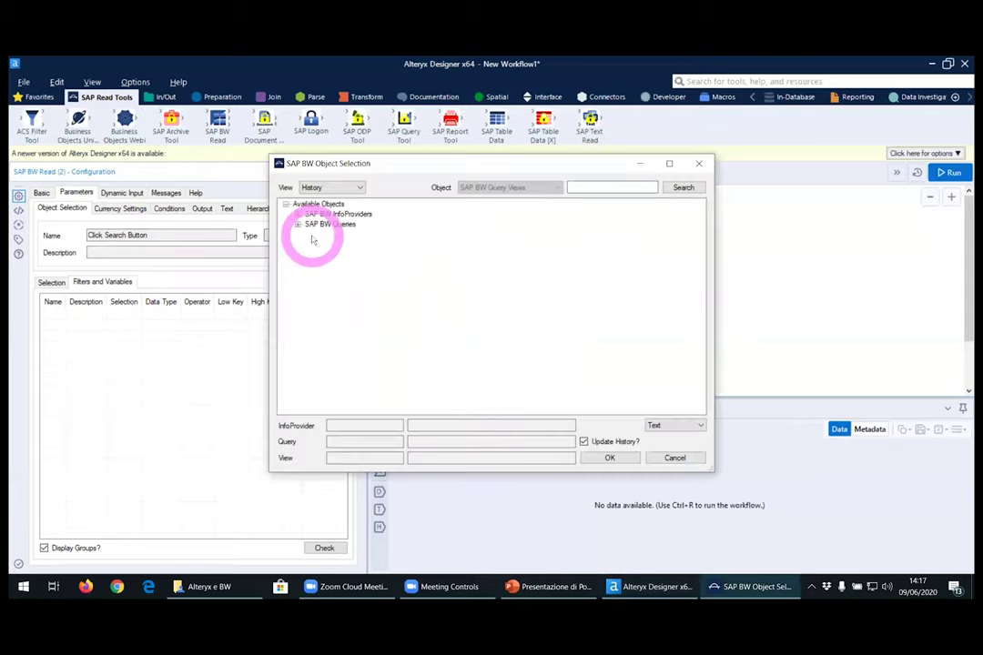
pyautogui.moveTo(386, 167); pyautogui.dragTo(419, 166)
pyautogui.click(336, 206)
pyautogui.click(320, 216)
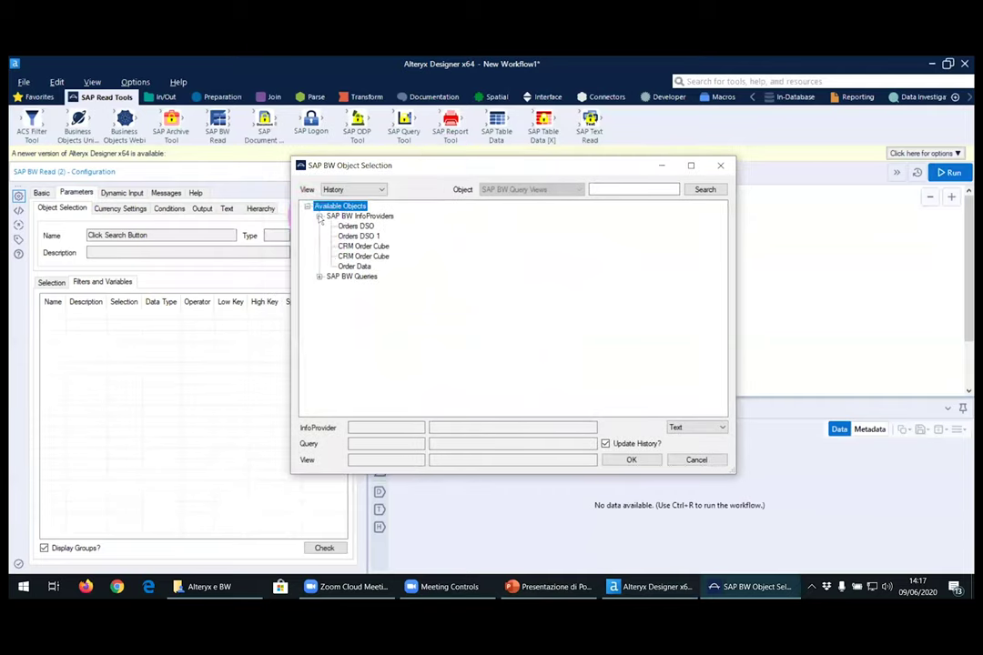
pyautogui.click(320, 276)
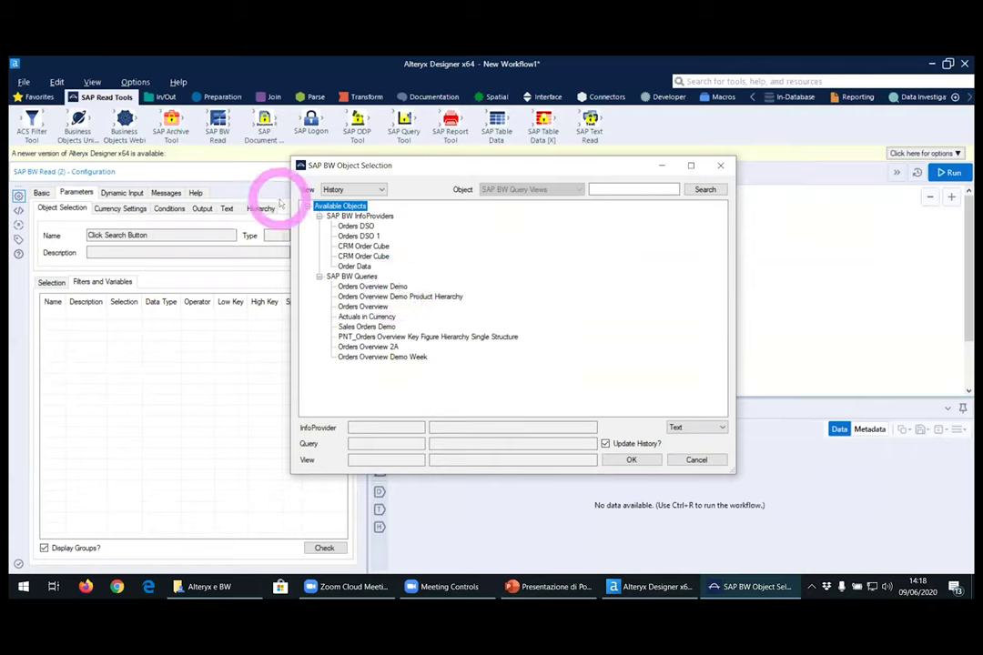
# Preview the available objects labelled with Key and Text and restore the Text labels.
pyautogui.click(714, 428)
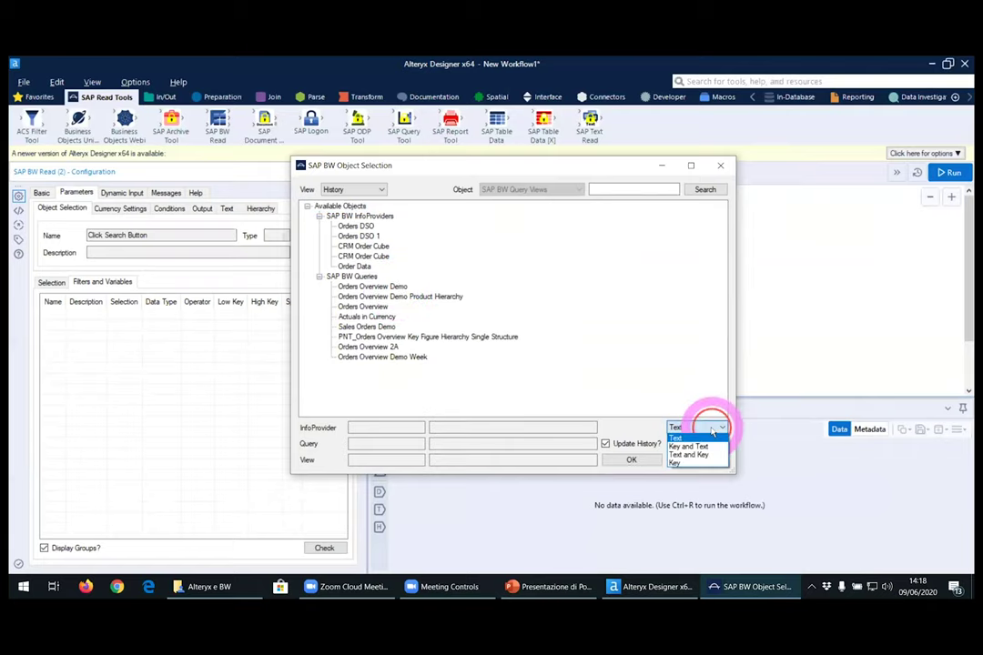
pyautogui.click(697, 446)
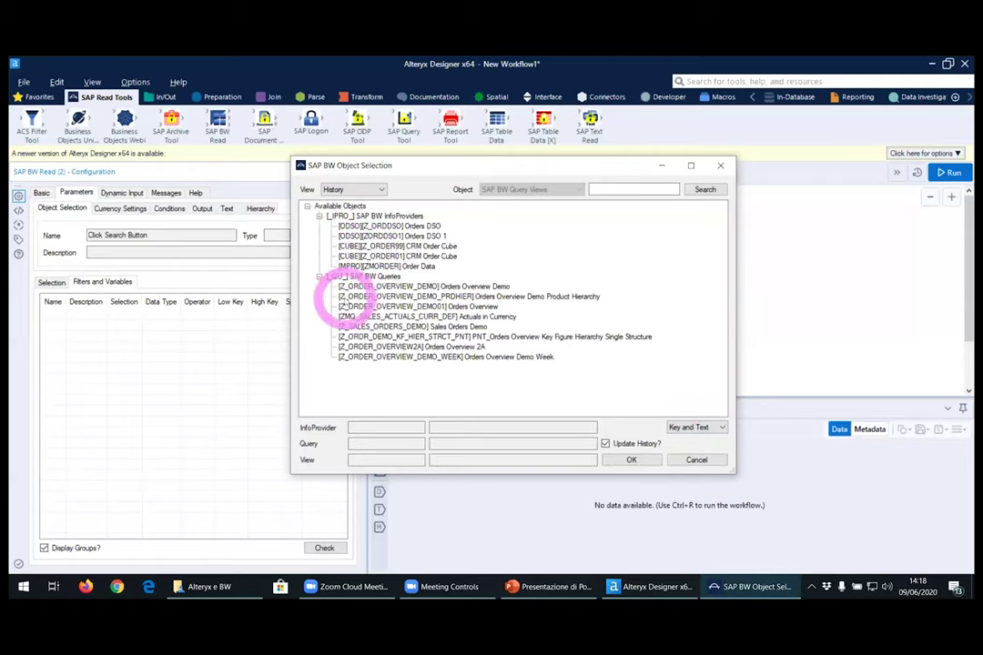
pyautogui.click(699, 427)
pyautogui.click(696, 440)
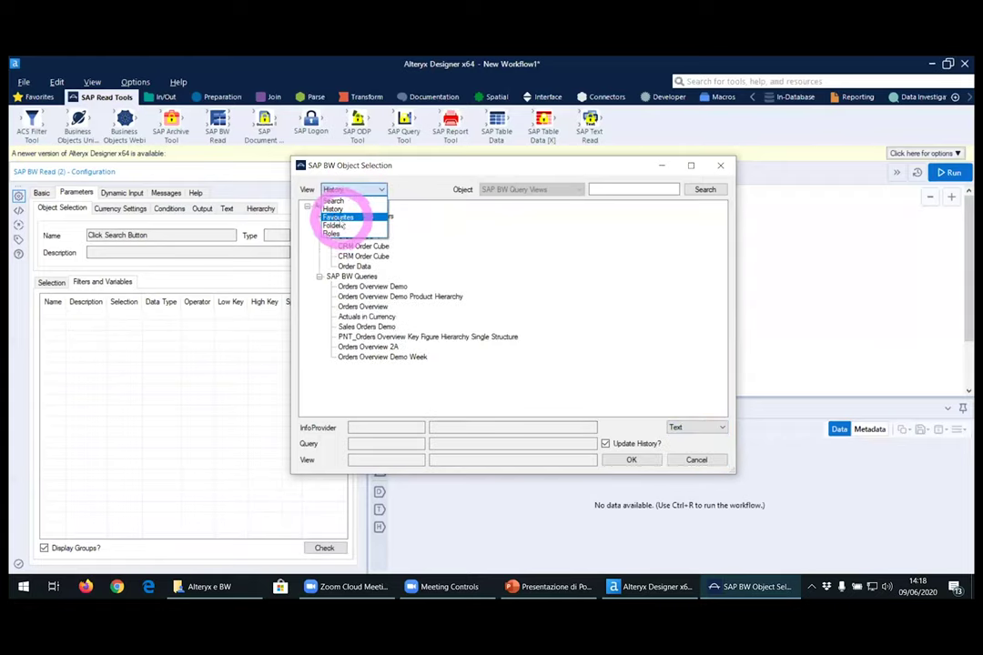
# Look through the Favourites and Folders views of the available BW objects.
pyautogui.click(335, 217)
pyautogui.click(316, 190)
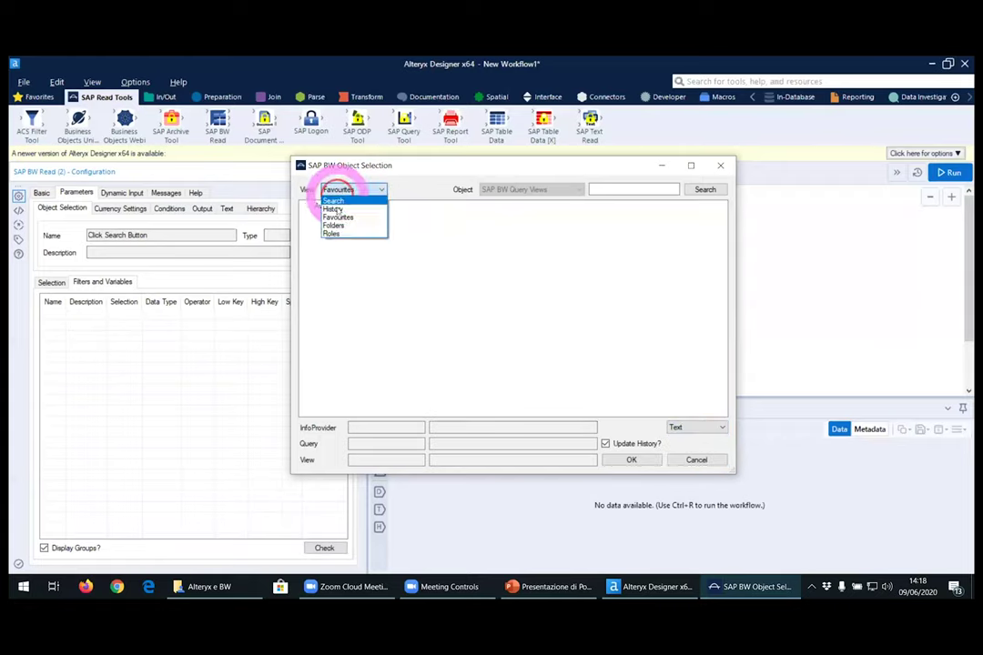
pyautogui.click(333, 226)
pyautogui.click(344, 189)
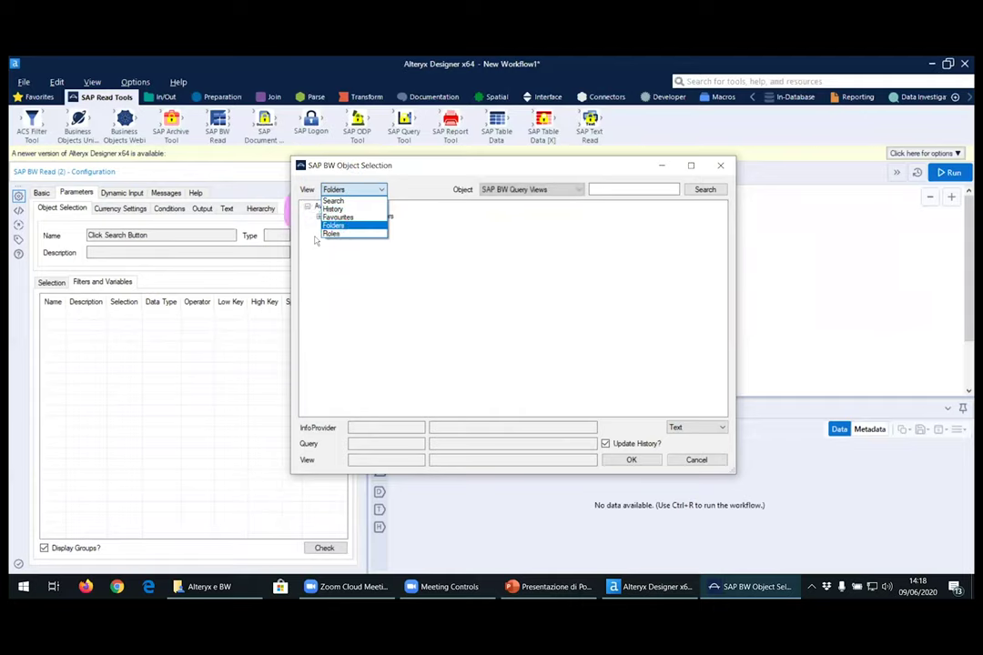
pyautogui.click(417, 189)
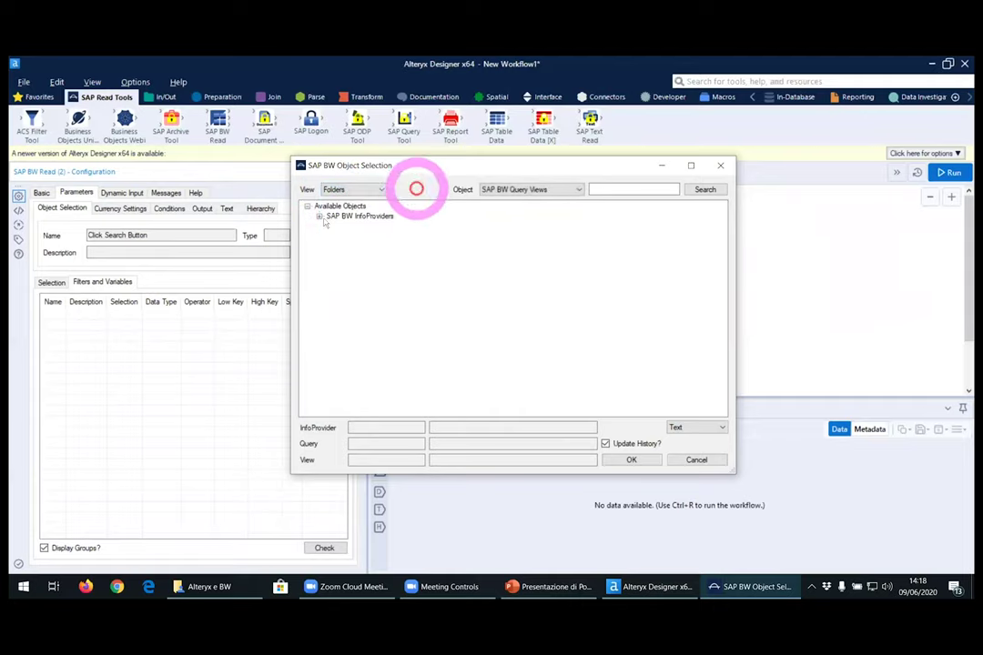
# Return the object selection to the History view and expand the SAP BW InfoProviders and SAP BW Queries groups.
pyautogui.click(349, 189)
pyautogui.click(336, 209)
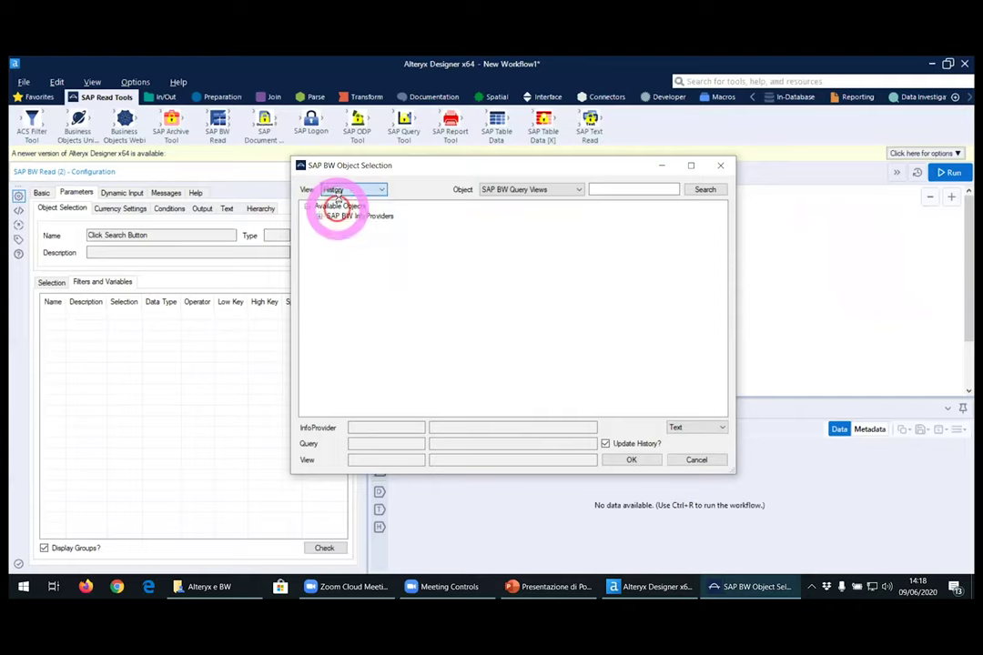
pyautogui.click(339, 206)
pyautogui.click(319, 216)
pyautogui.click(320, 277)
# Search the BW objects for Z*DEMO and choose the Orders Overview Demo query from the SAP BW Queries group.
pyautogui.click(621, 188)
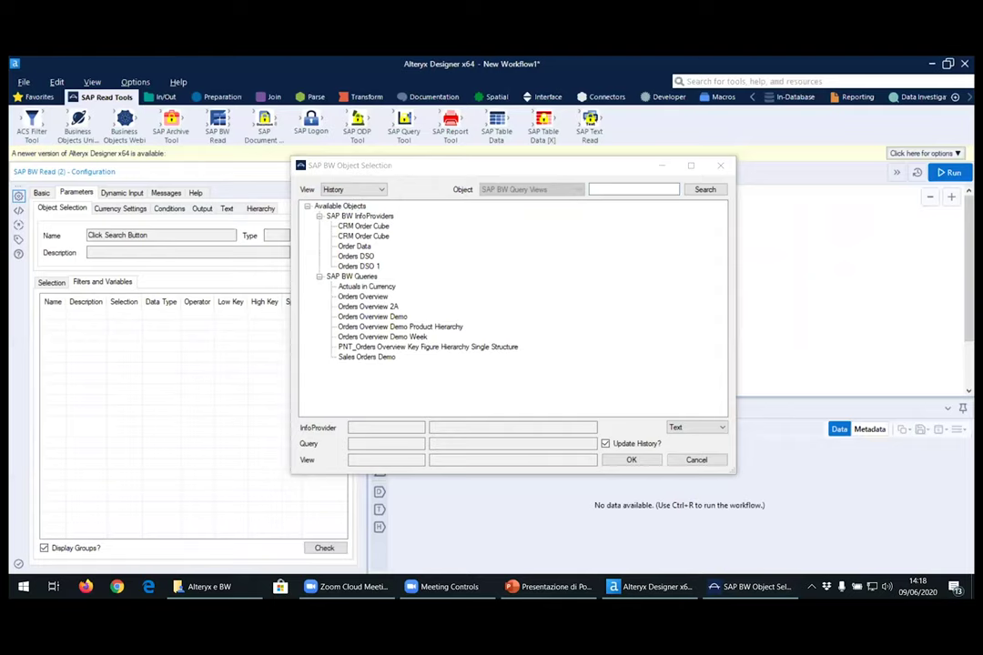
pyautogui.click(780, 175)
pyautogui.click(621, 189)
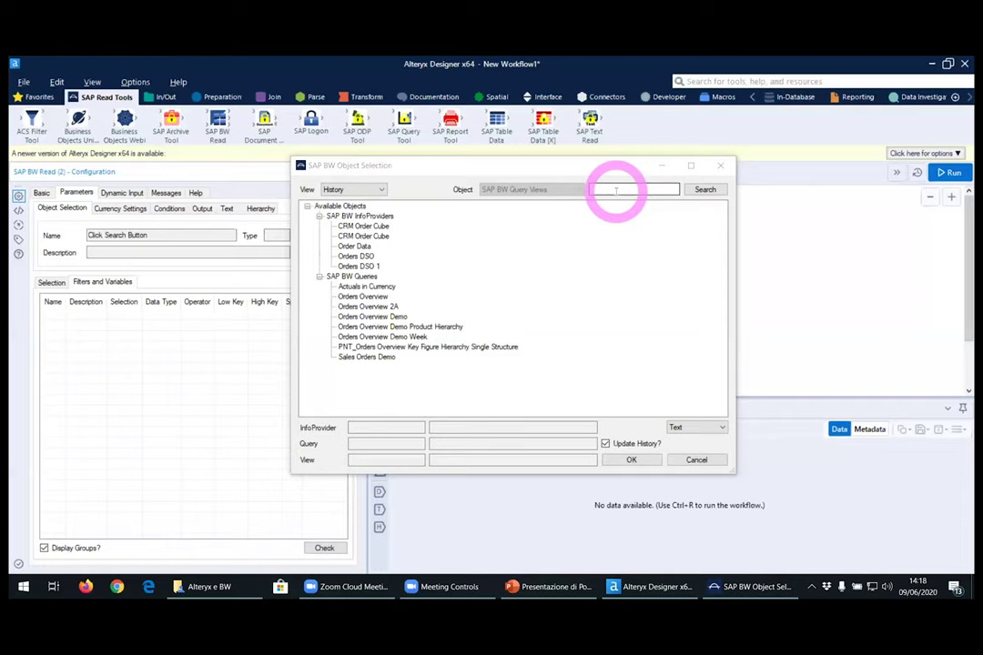
pyautogui.click(616, 190)
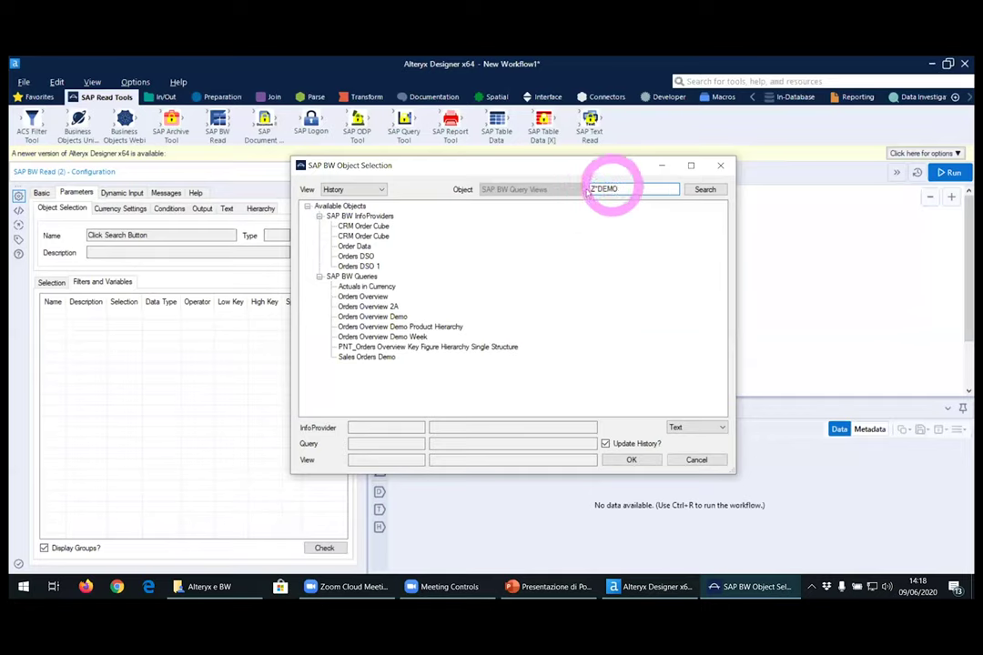
pyautogui.click(706, 190)
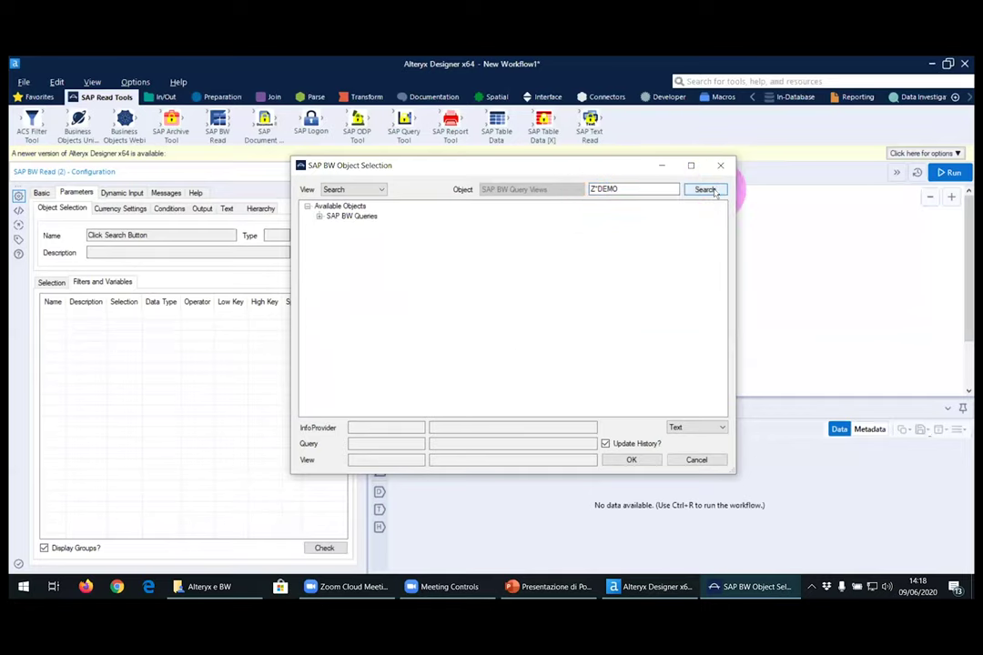
pyautogui.click(320, 216)
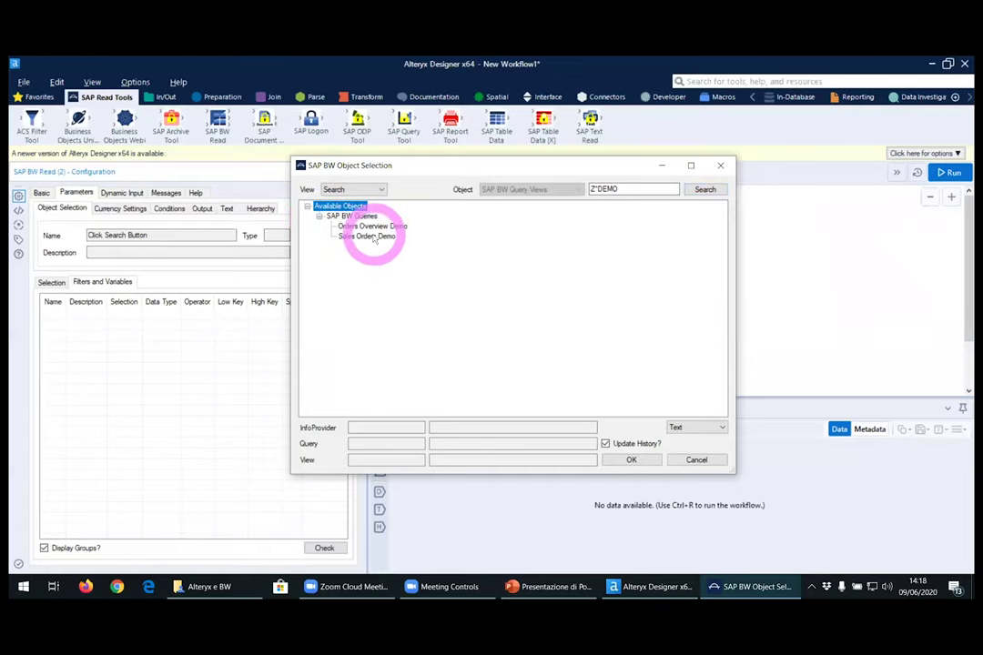
pyautogui.click(375, 227)
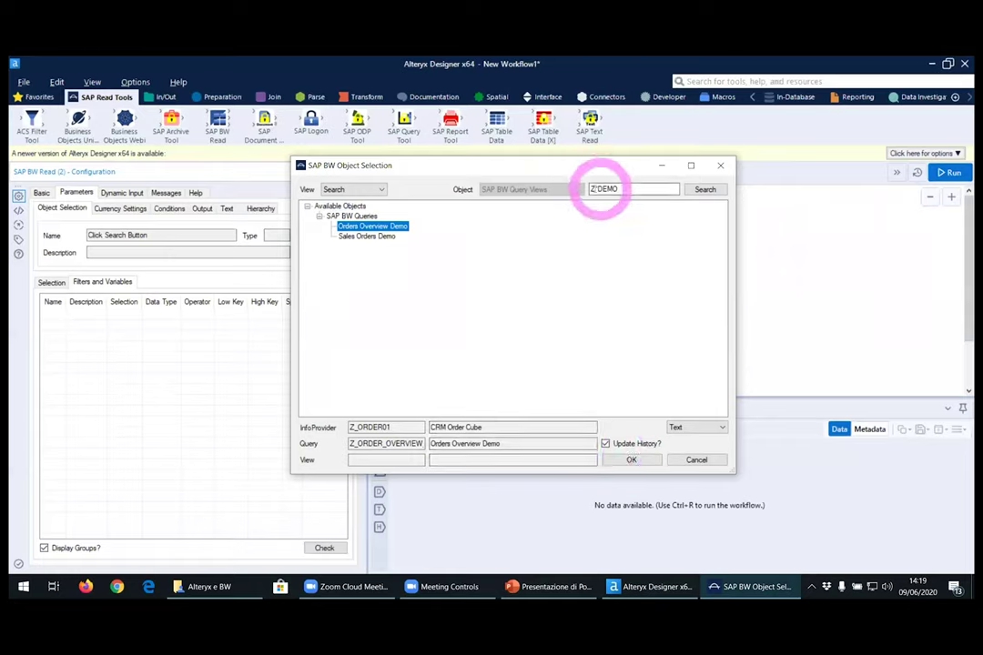
pyautogui.click(632, 460)
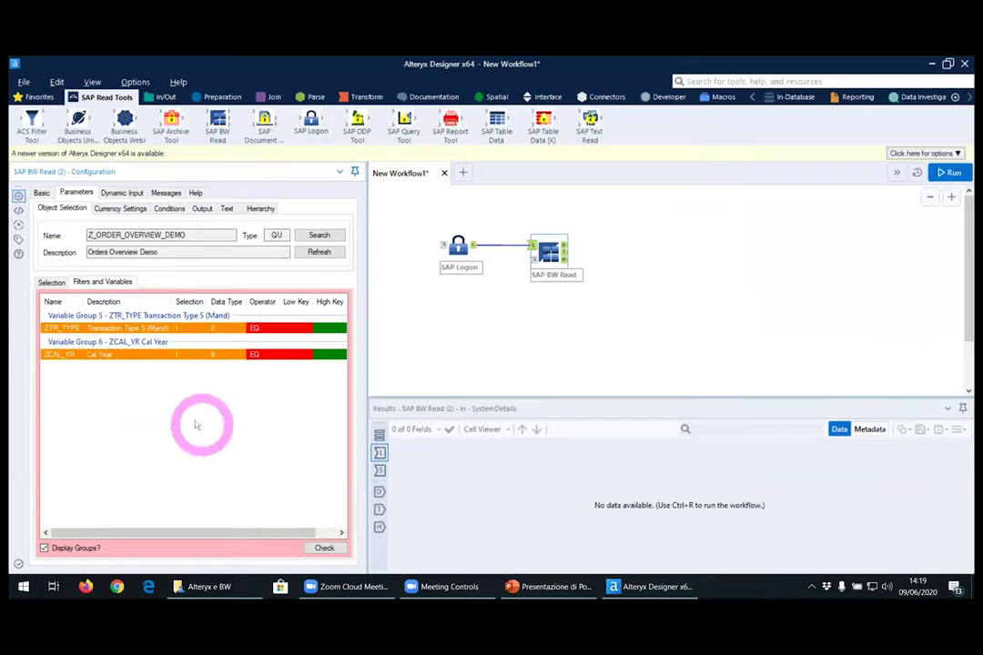
# Set the Low Key of the Cal Year variable ZCAL_YR to 2015.
pyautogui.click(208, 356)
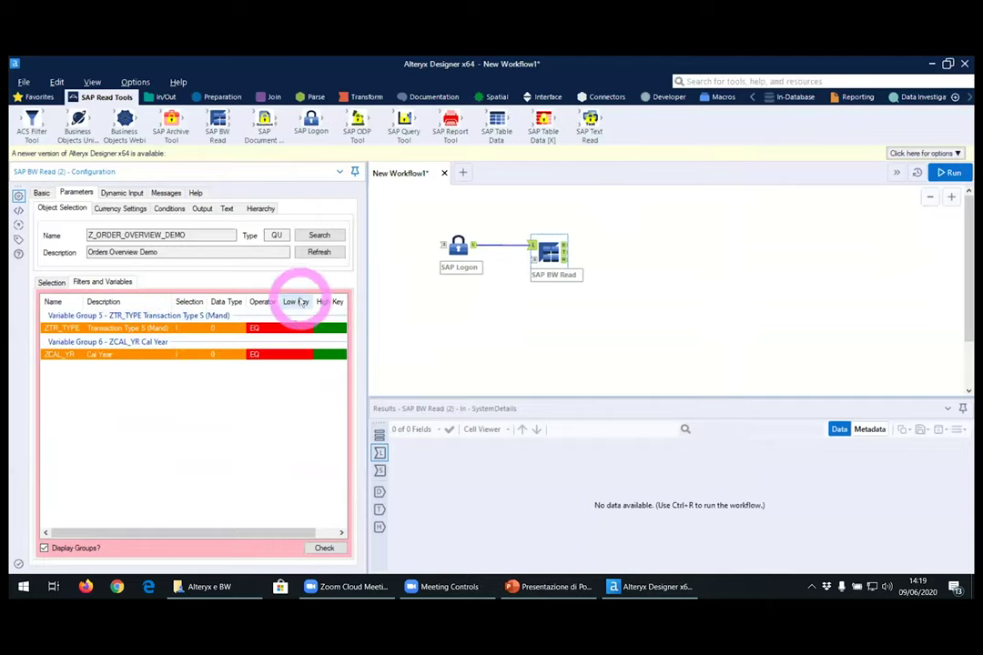
pyautogui.moveTo(237, 529)
pyautogui.mouseDown()
pyautogui.moveTo(274, 520)
pyautogui.moveTo(234, 508)
pyautogui.mouseUp()
pyautogui.click(296, 355)
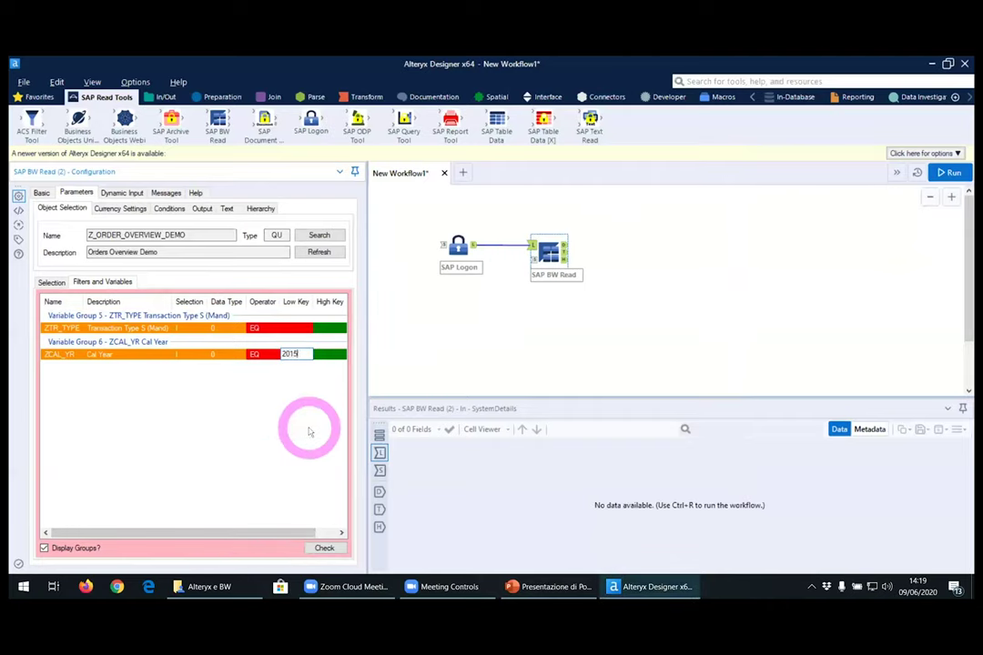
pyautogui.write('2015')
pyautogui.press('Return')
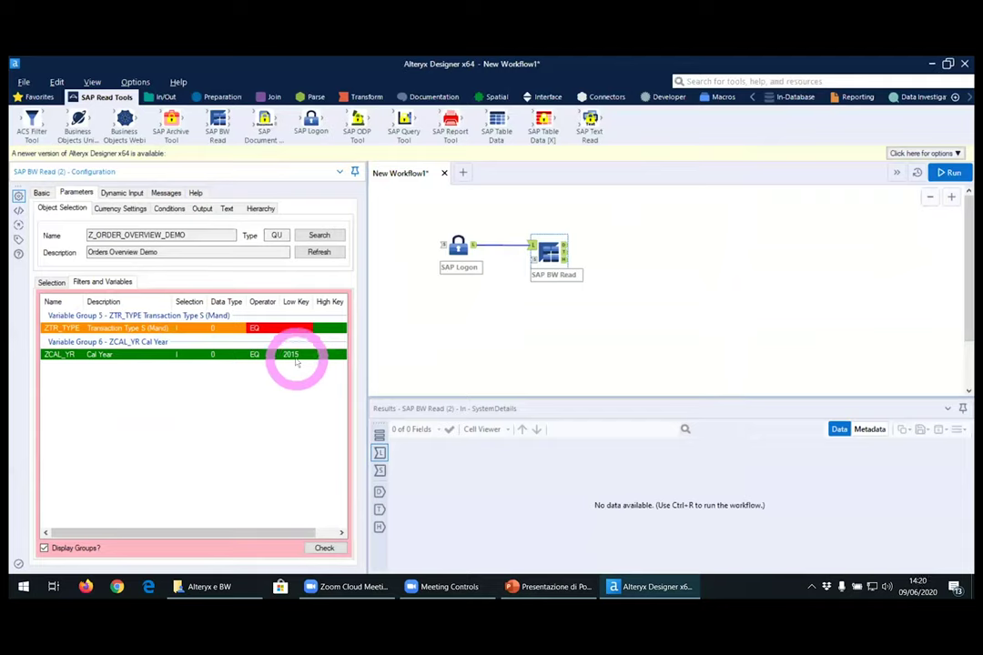
# Open the Transaction Type variable ZTR_TYPE for filter editing and widen the columns of its value list.
pyautogui.rightClick(167, 333)
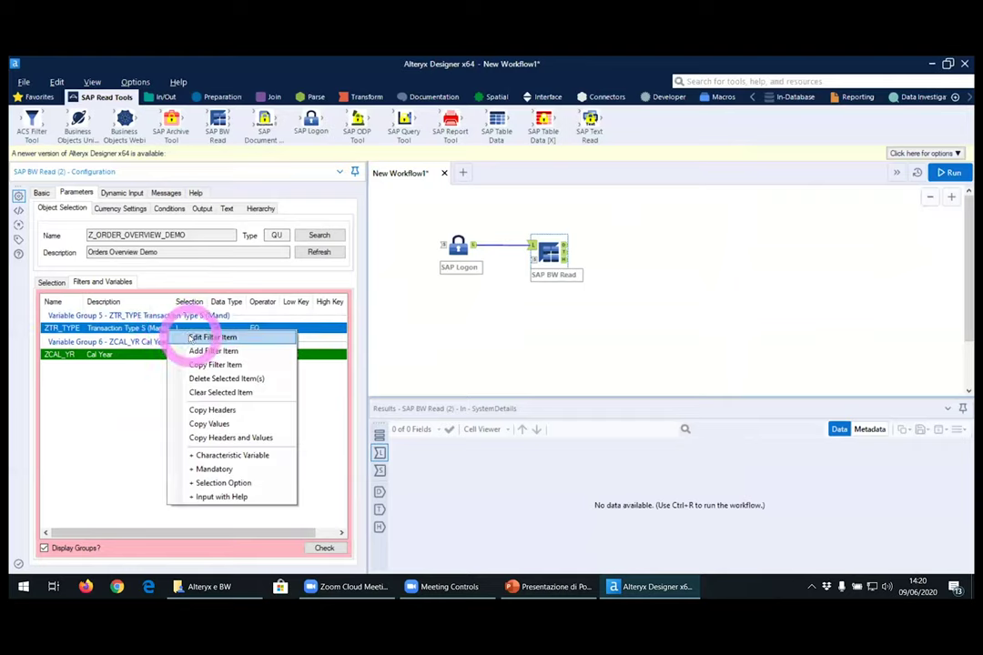
pyautogui.click(202, 337)
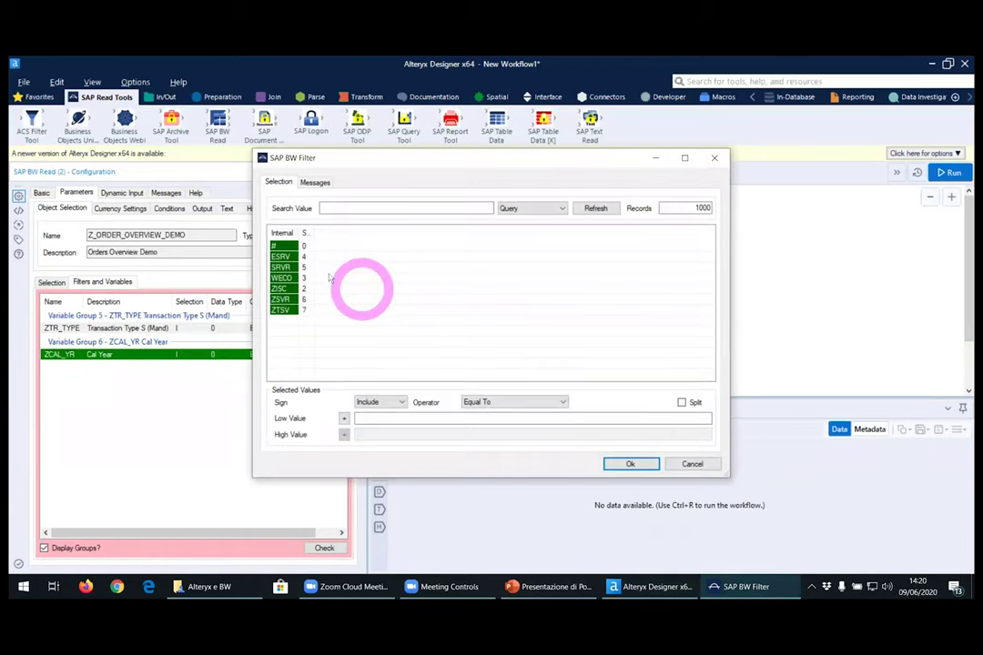
pyautogui.moveTo(298, 234); pyautogui.dragTo(386, 237)
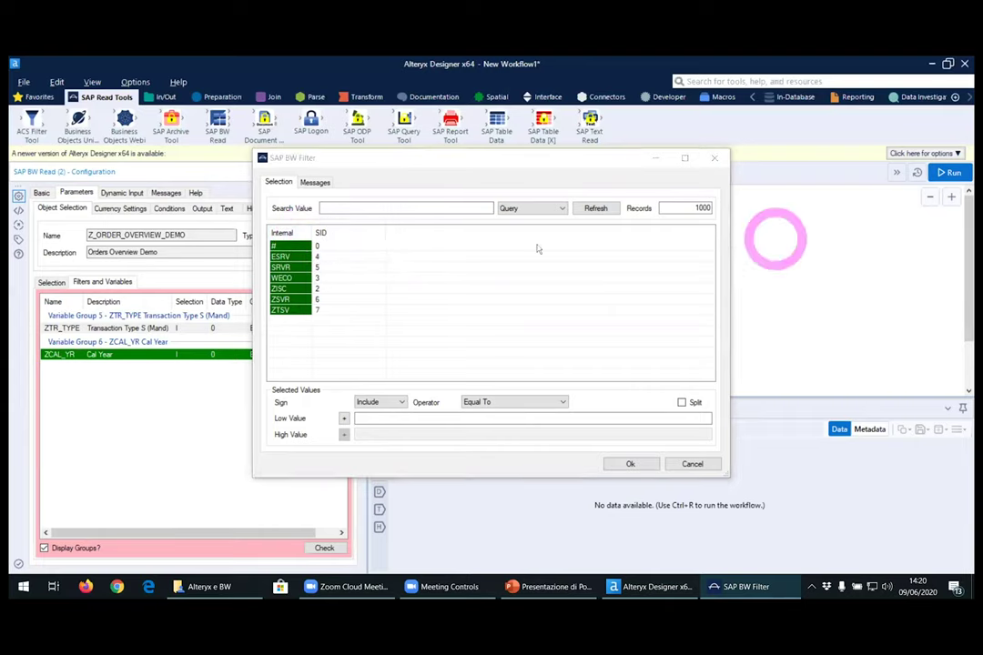
# Look through the filter's Sign and Operator options, keeping Include, and try WECO as the Low Value.
pyautogui.click(372, 402)
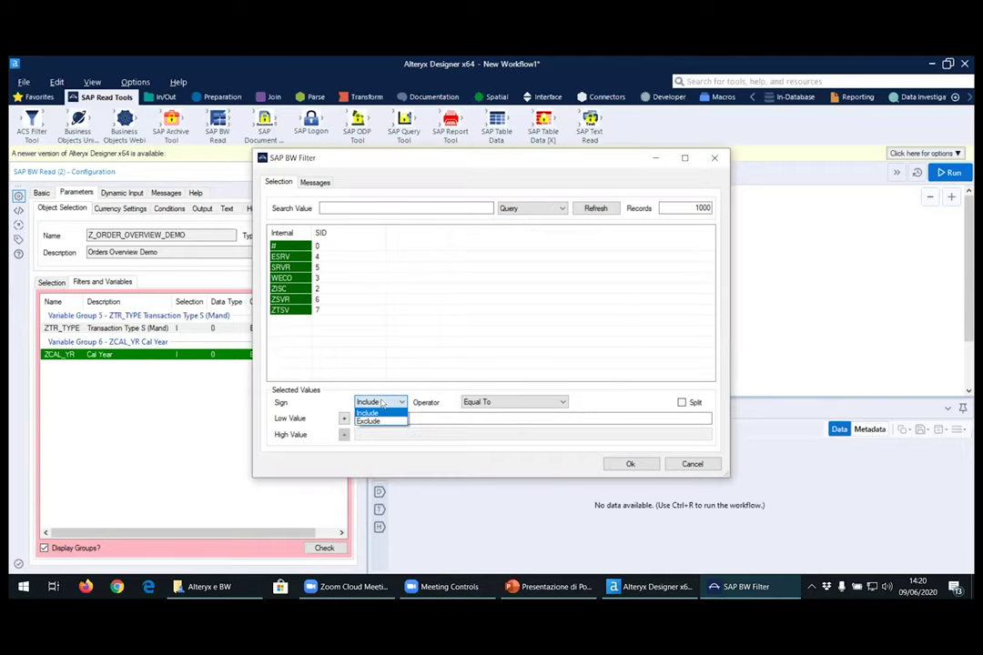
pyautogui.click(496, 401)
pyautogui.click(497, 402)
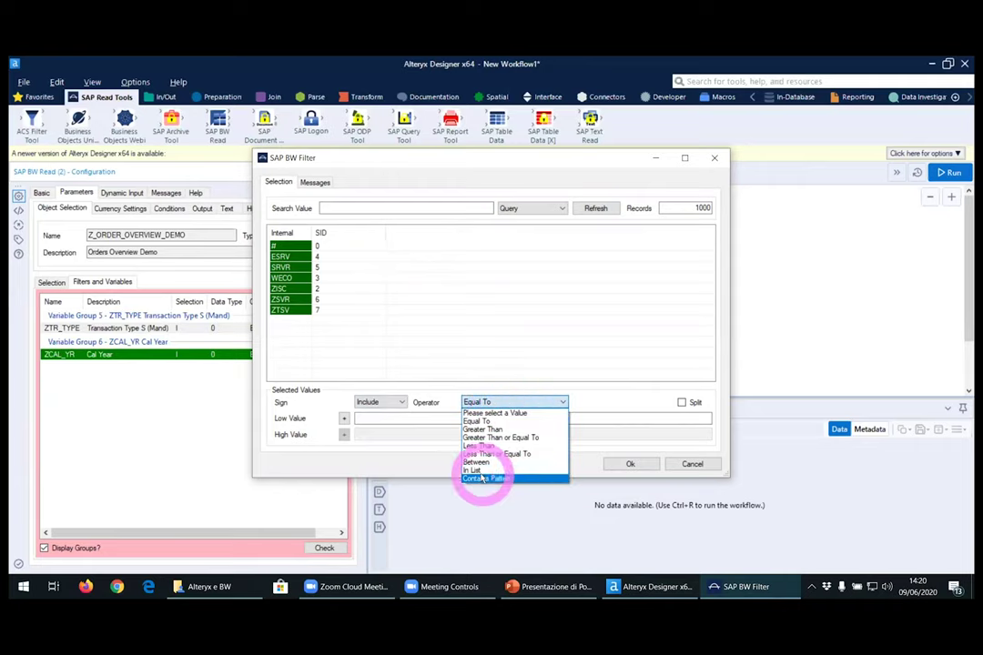
pyautogui.click(387, 403)
pyautogui.click(380, 404)
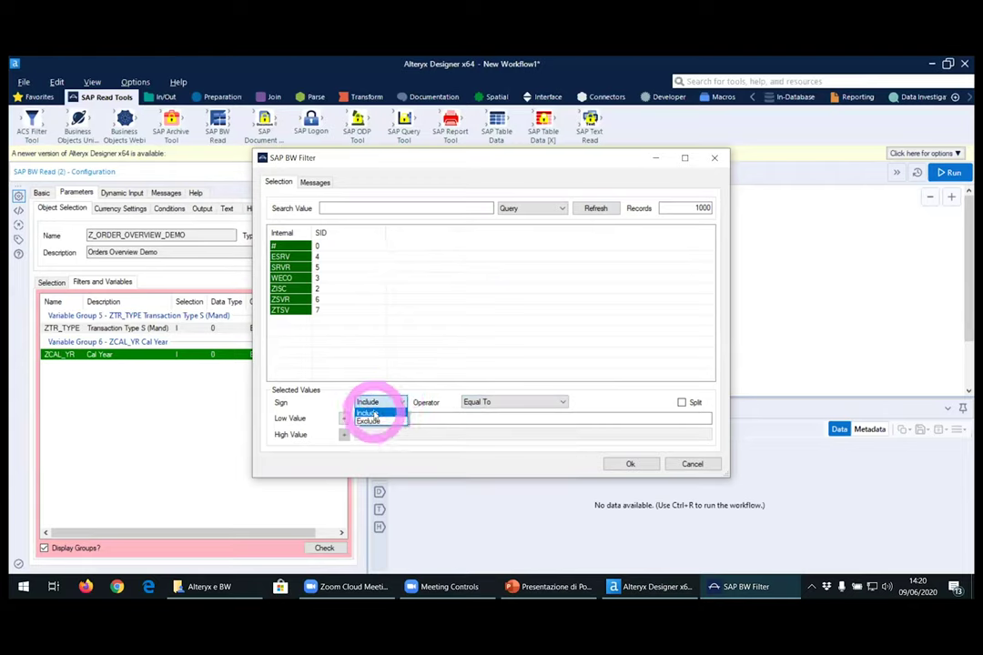
pyautogui.click(373, 414)
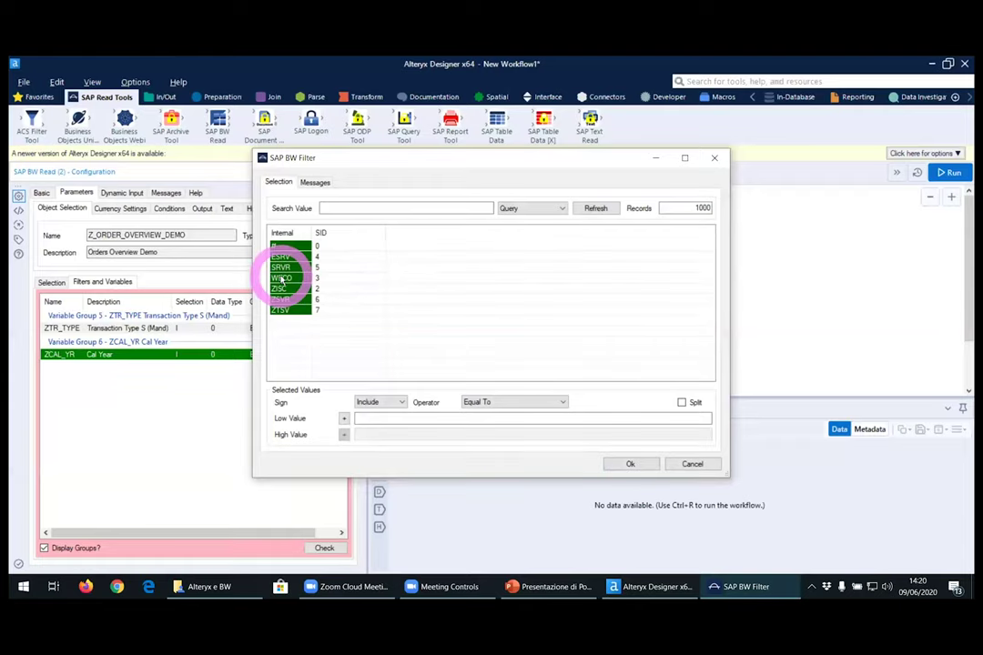
pyautogui.click(281, 279)
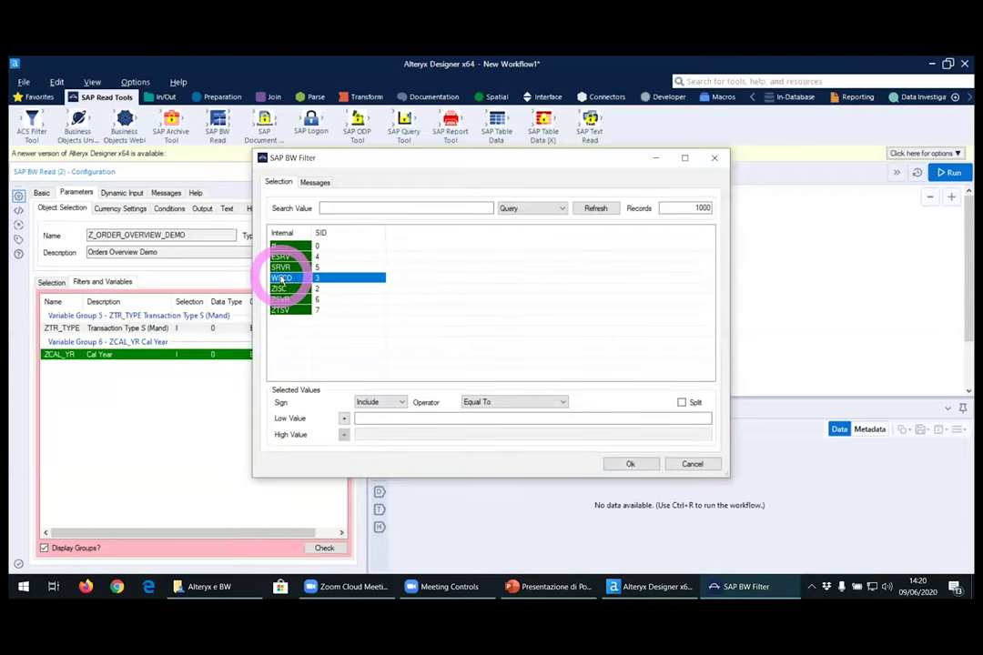
pyautogui.click(344, 418)
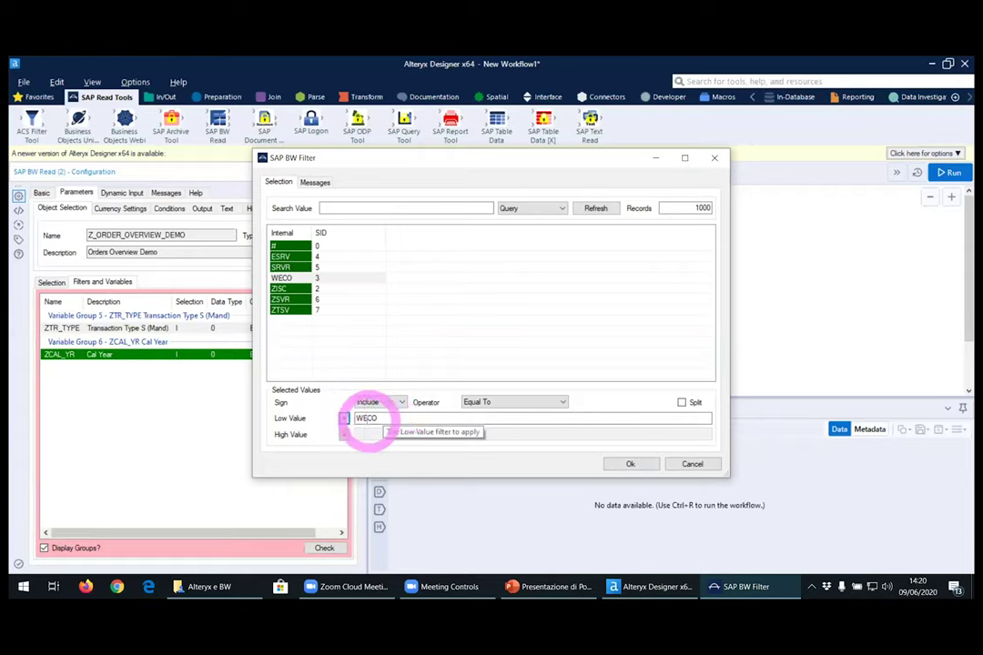
# Set the Transaction Type filter's operator to In List and tick the values WECO and ZISC.
pyautogui.click(513, 402)
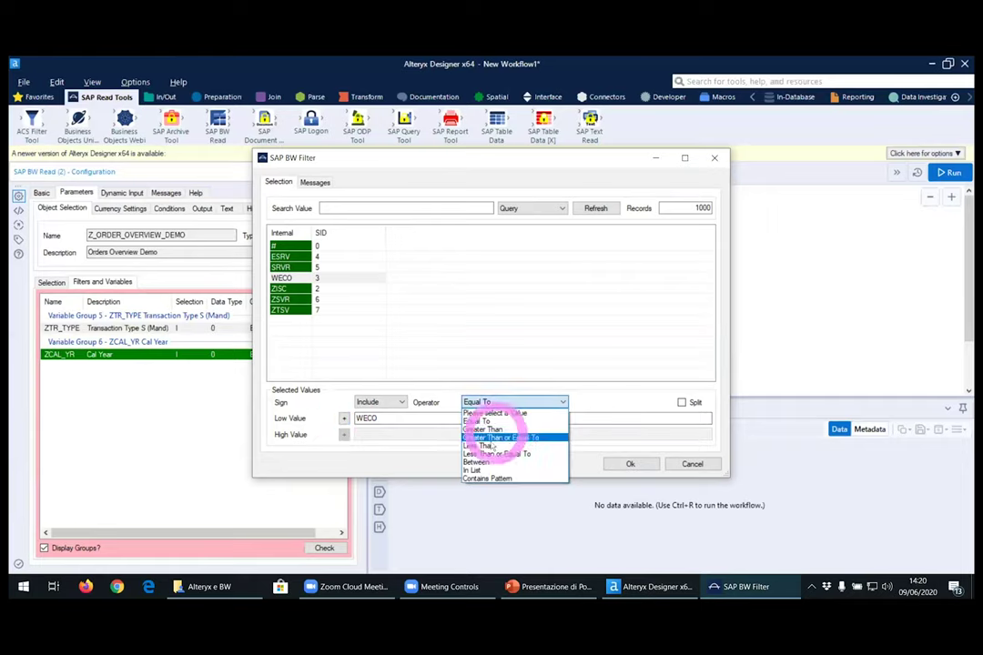
pyautogui.click(475, 470)
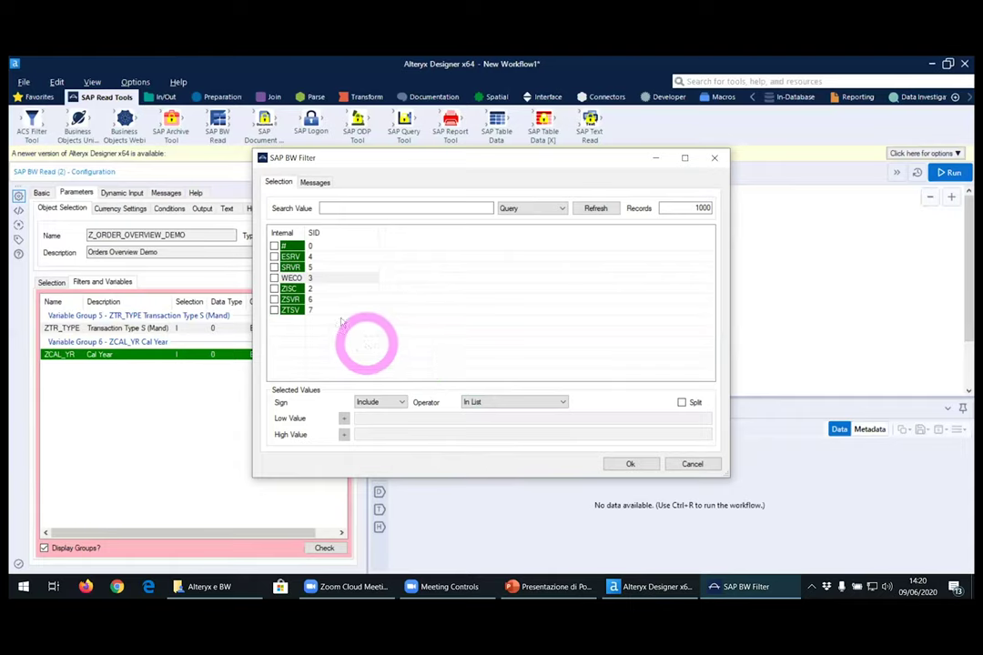
pyautogui.click(274, 278)
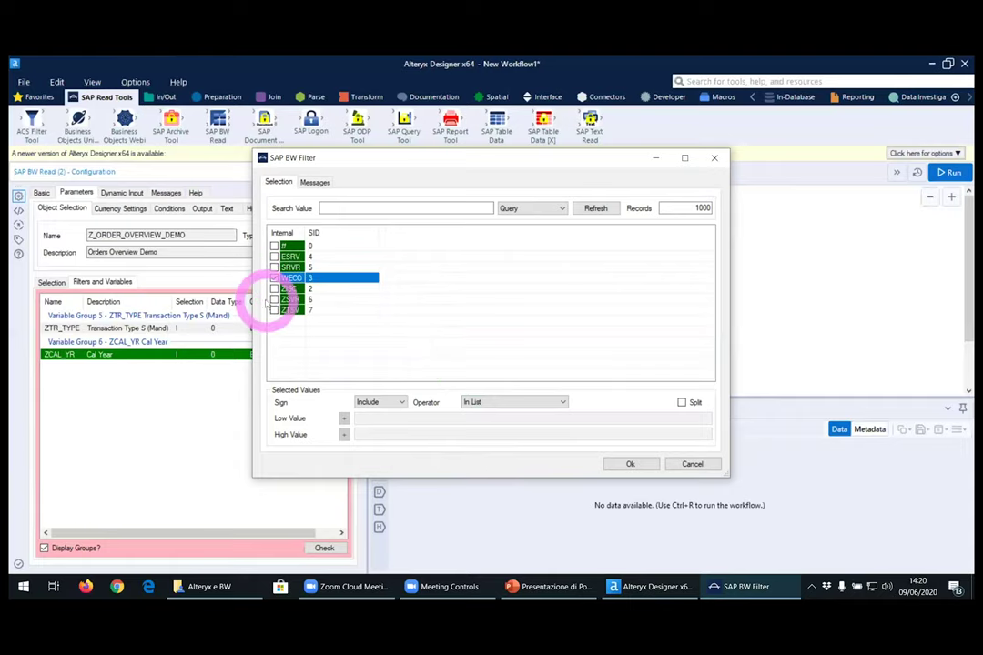
pyautogui.click(274, 288)
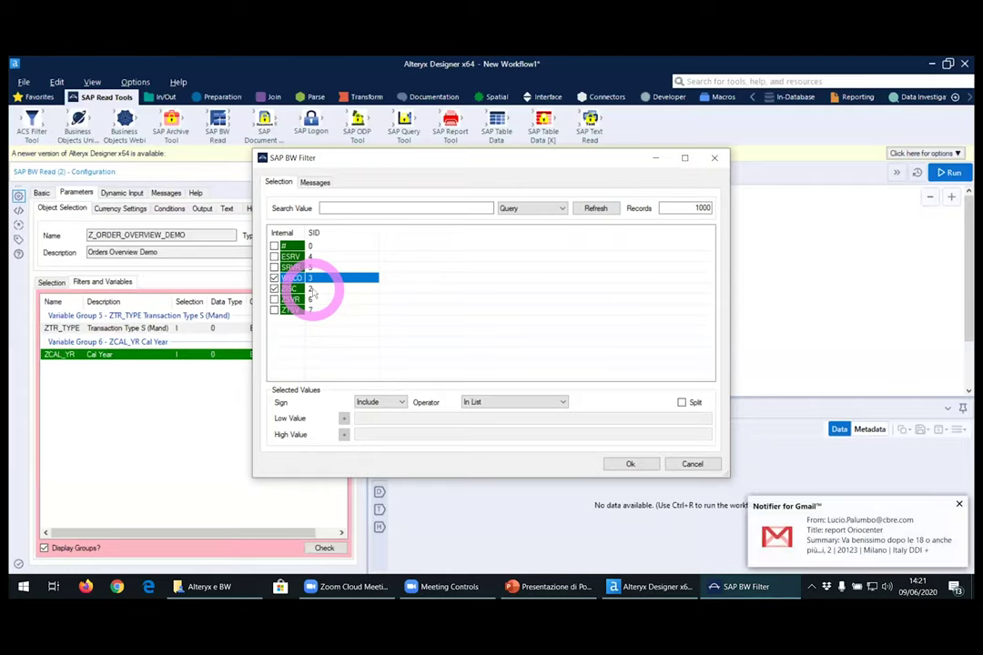
# Dismiss the mail notification, enable Split for the Transaction Type filter values and apply the filter.
pyautogui.click(959, 503)
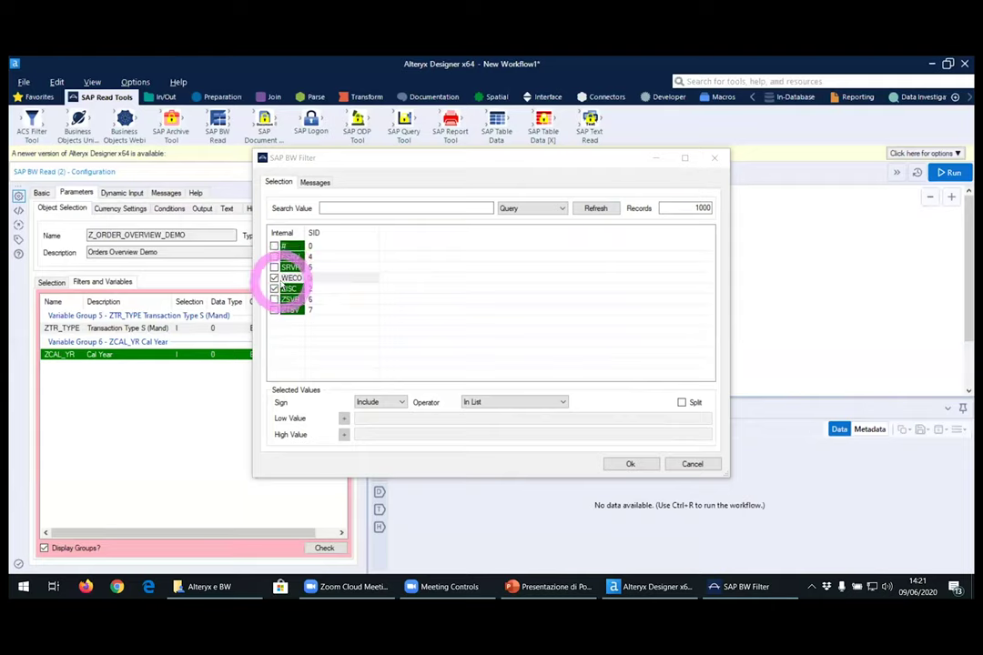
pyautogui.click(296, 281)
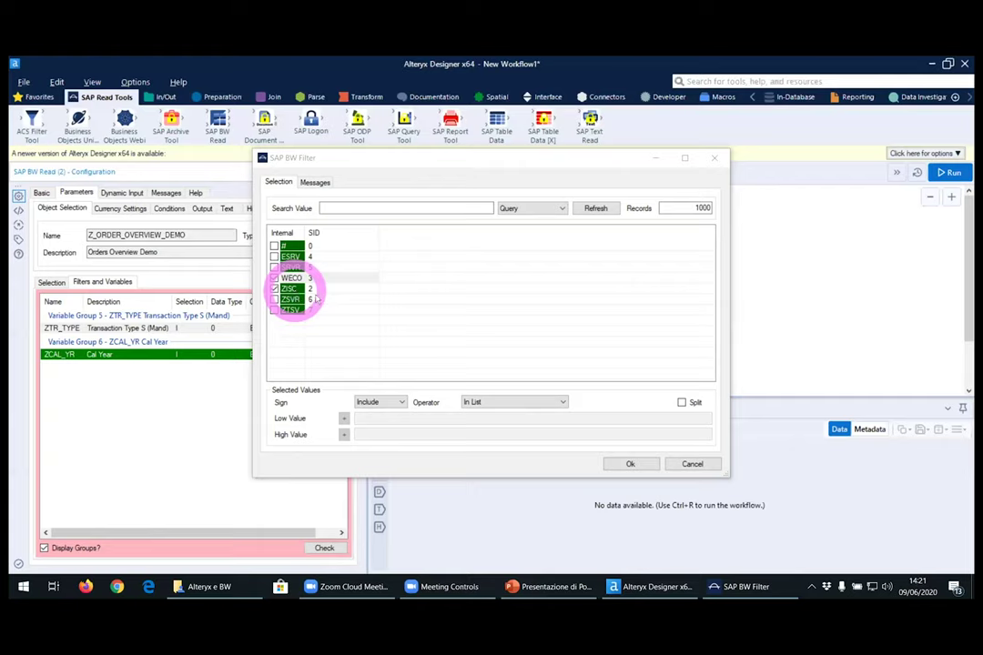
pyautogui.click(316, 299)
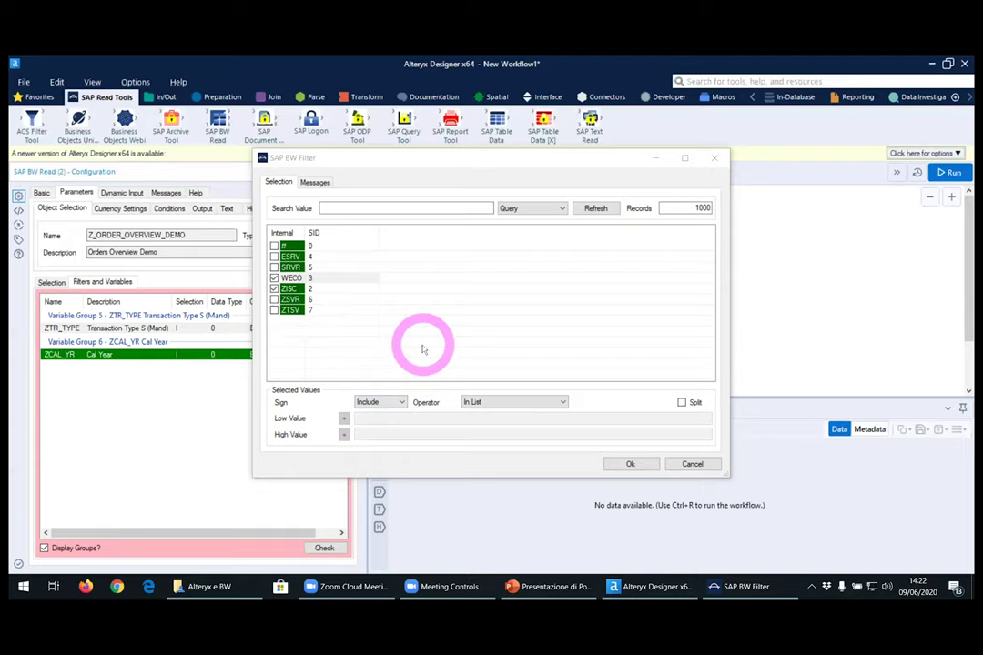
pyautogui.click(681, 402)
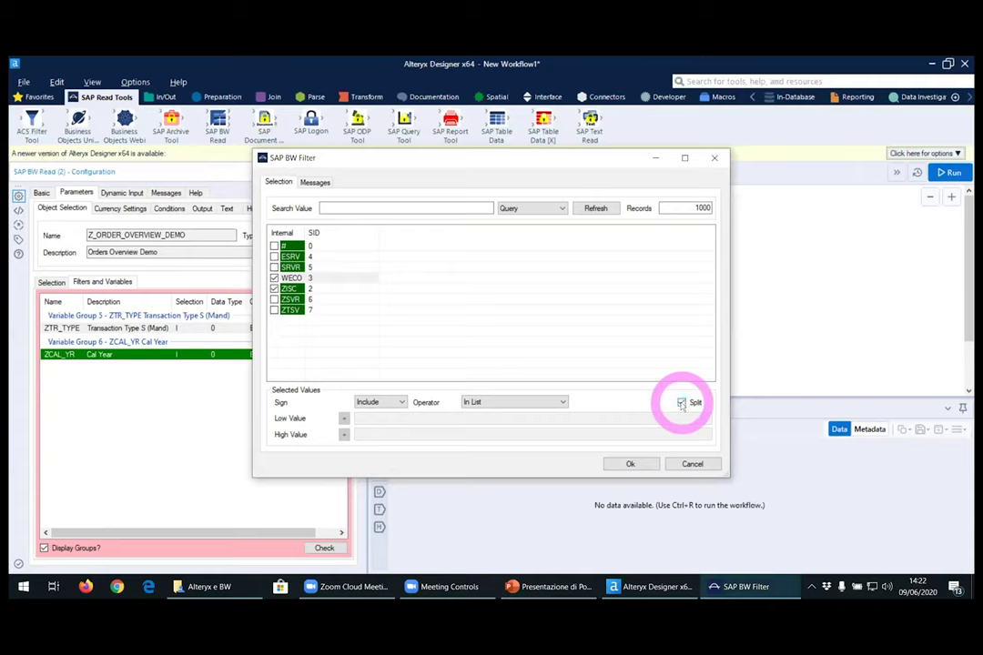
pyautogui.click(632, 465)
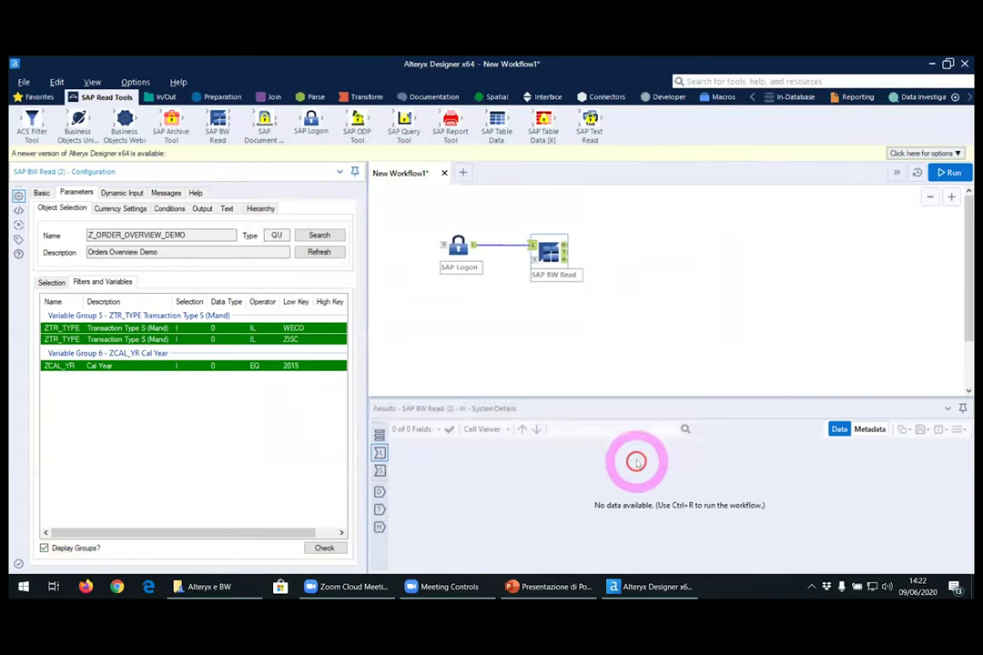
# Run the workflow, connect a Browse tool to the SAP BW Read data output and run it again.
pyautogui.click(947, 173)
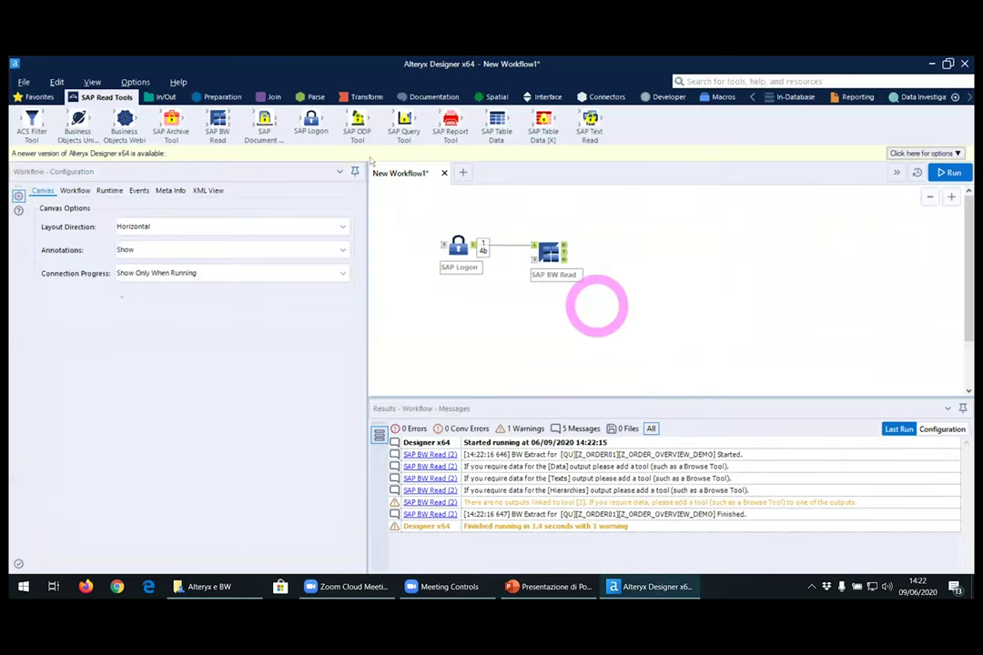
pyautogui.click(164, 97)
pyautogui.moveTo(32, 121); pyautogui.dragTo(671, 238)
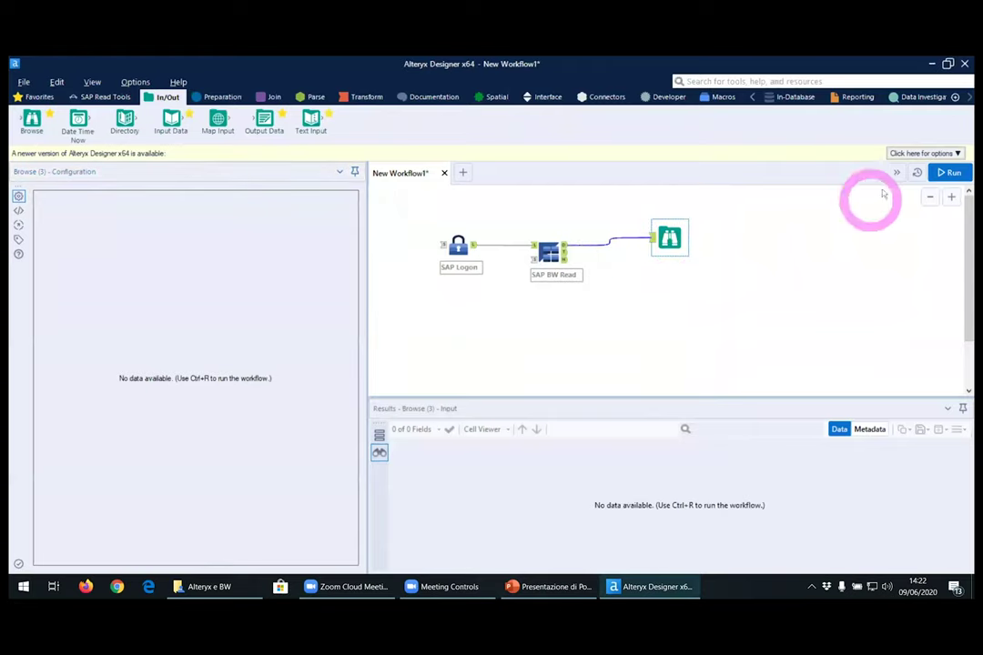
pyautogui.click(948, 172)
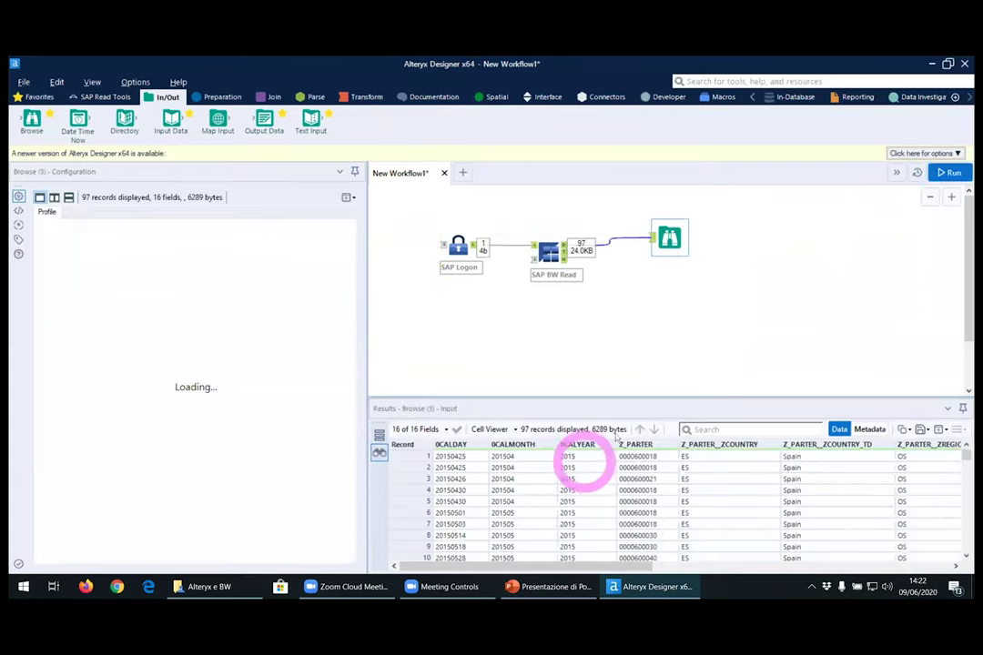
# Review the workflow's run messages and examine the extracted records and columns in the Browse tool.
pyautogui.click(597, 362)
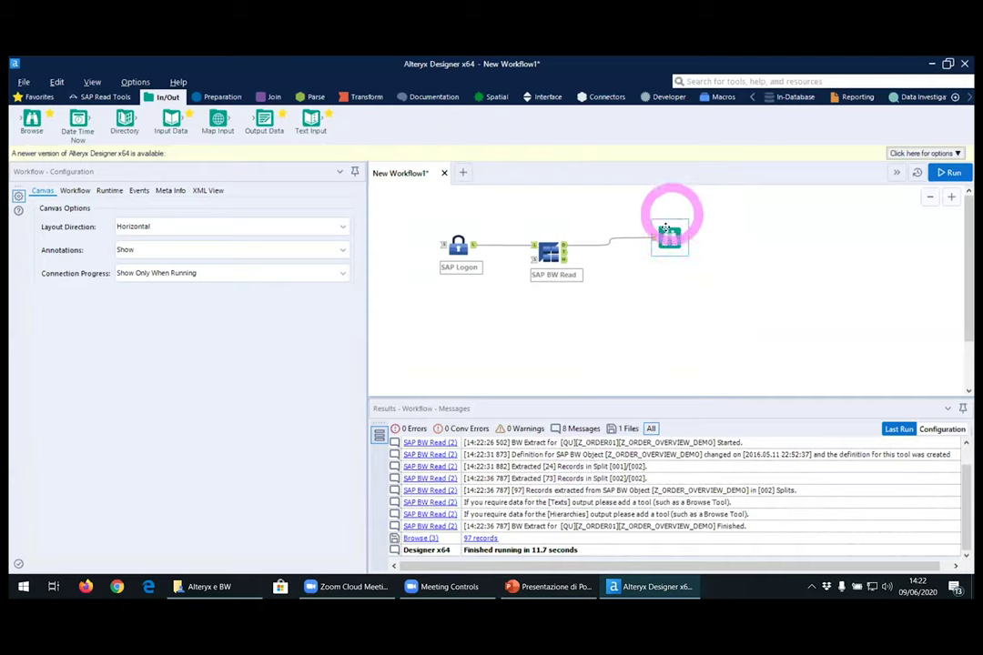
pyautogui.click(549, 252)
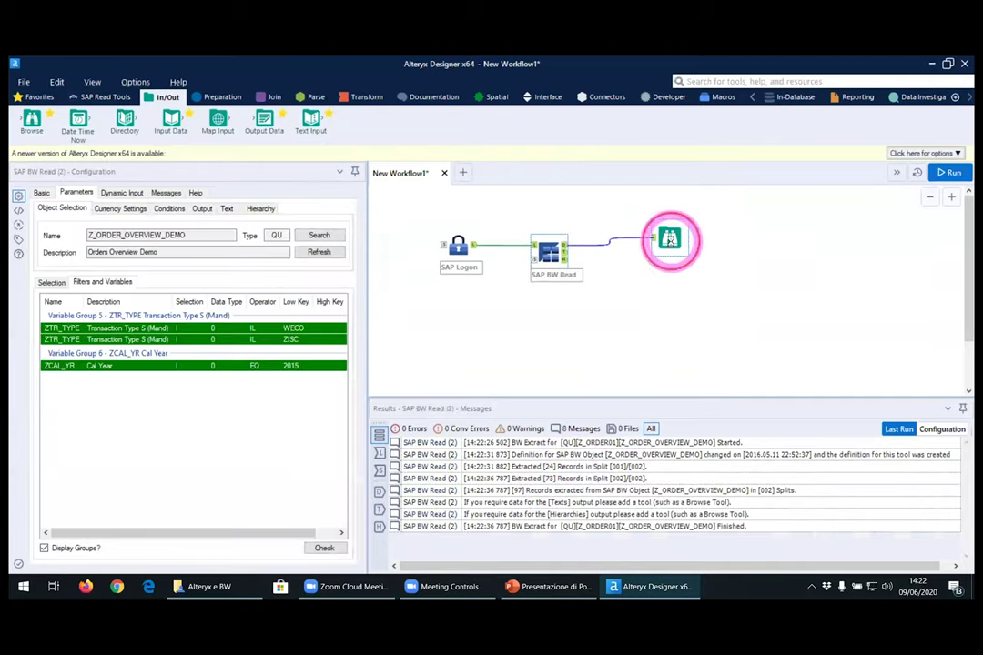
pyautogui.click(671, 239)
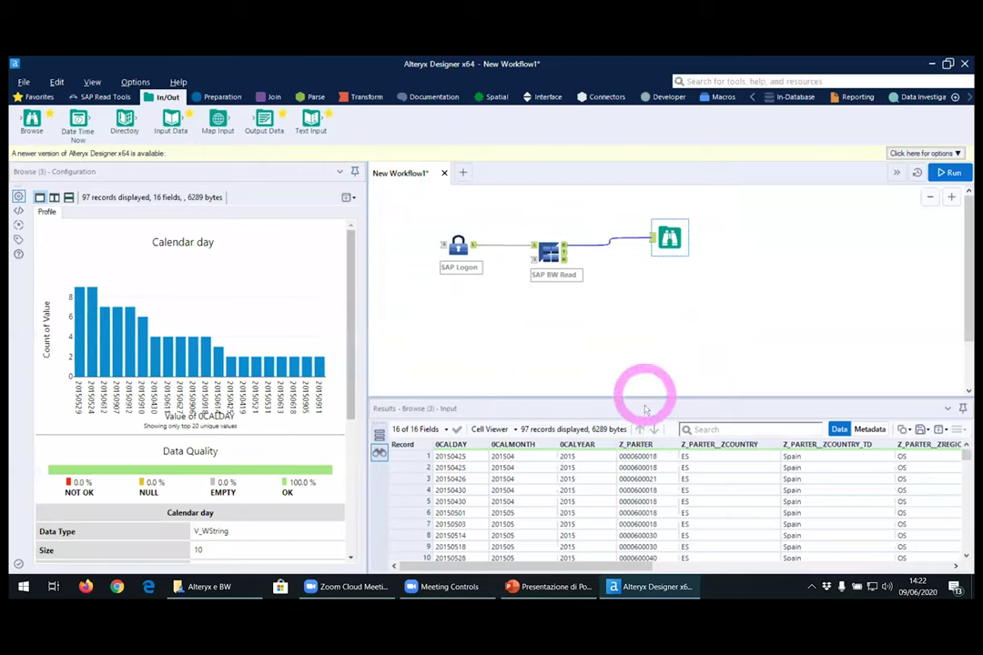
pyautogui.moveTo(589, 565); pyautogui.dragTo(755, 560)
pyautogui.scroll(-10, 726, 526)
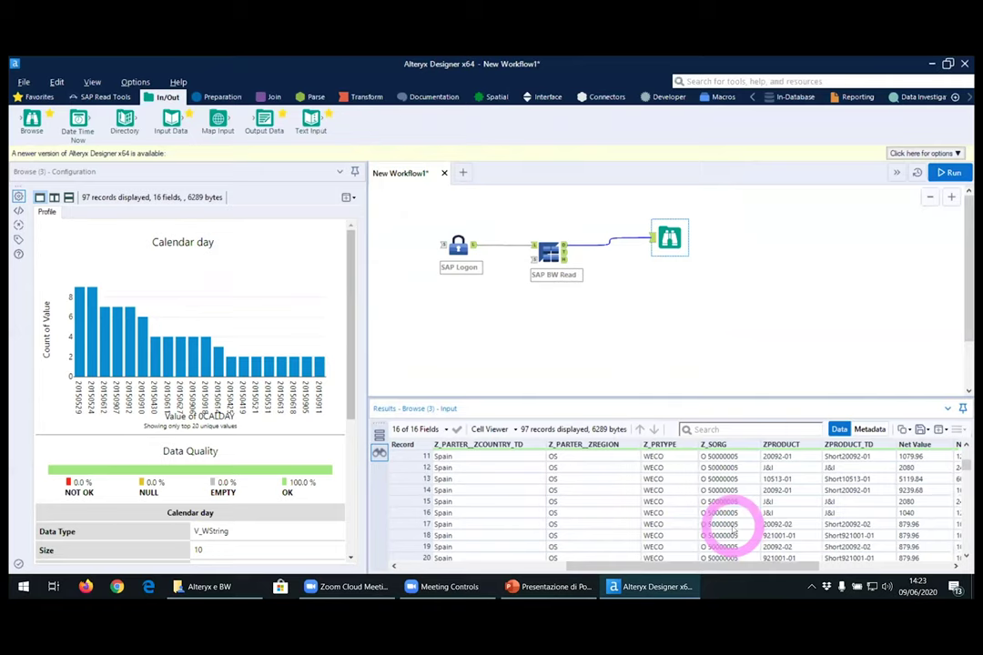
# Check the transaction types in the extracted records and review the characteristics and key figures selected in the SAP BW Read tool.
pyautogui.scroll(9, 731, 525)
pyautogui.scroll(-4, 733, 526)
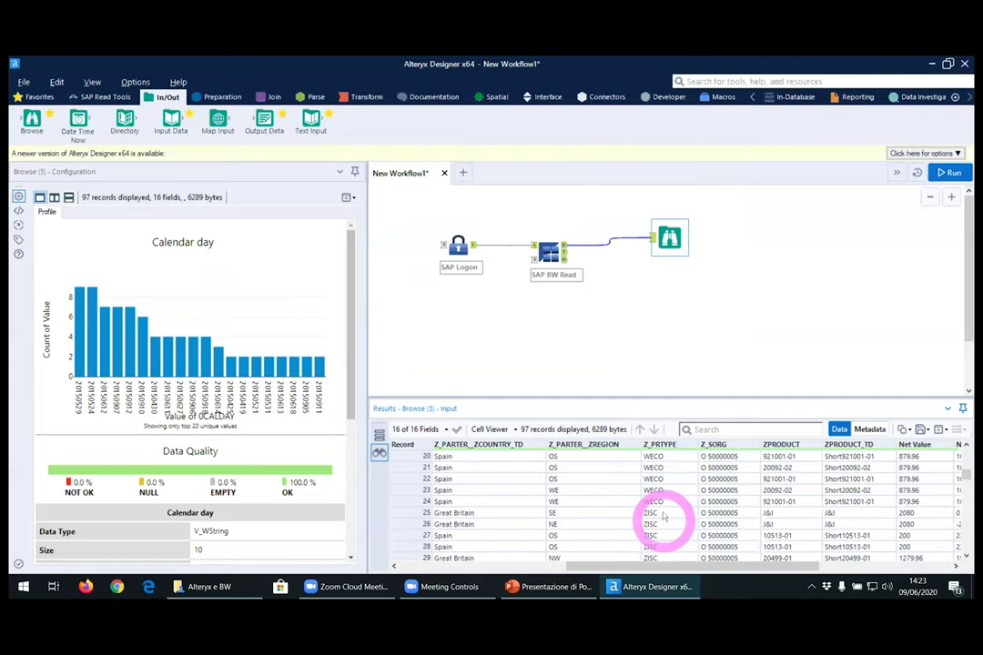
pyautogui.click(549, 250)
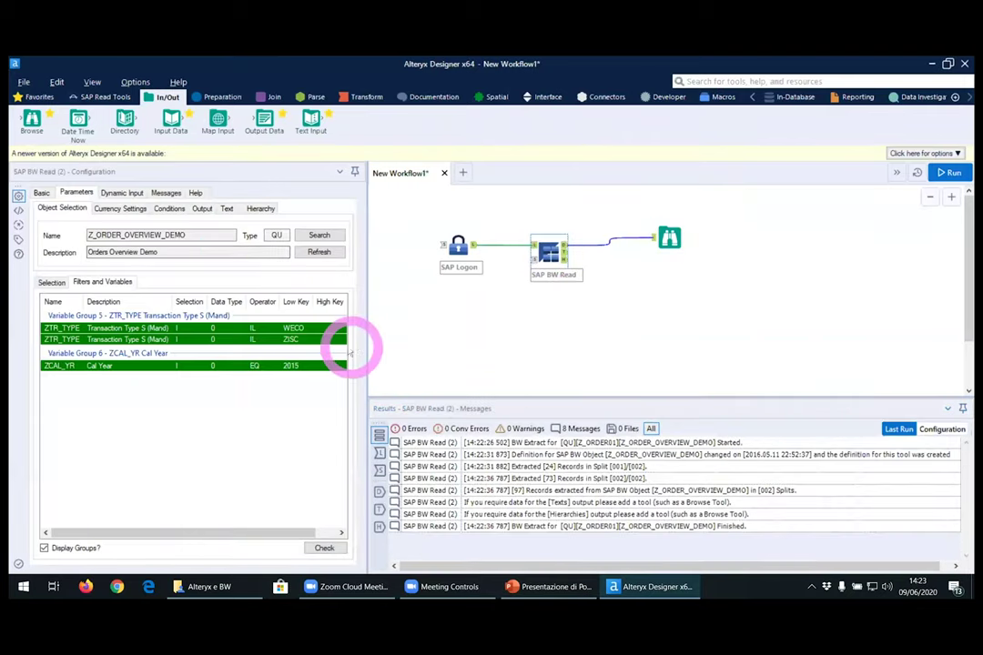
pyautogui.click(50, 284)
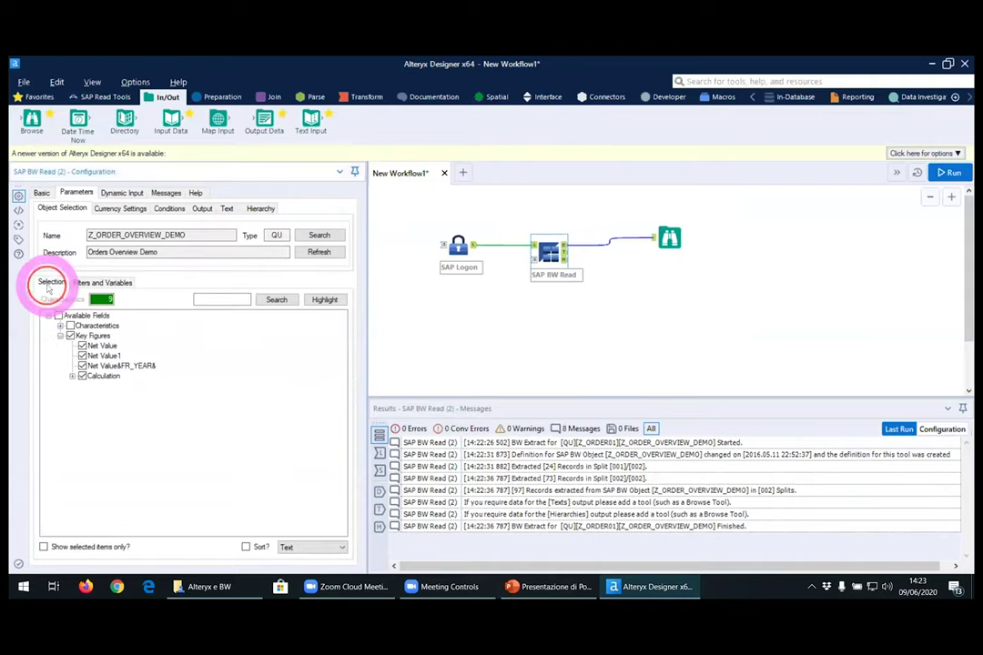
pyautogui.click(72, 376)
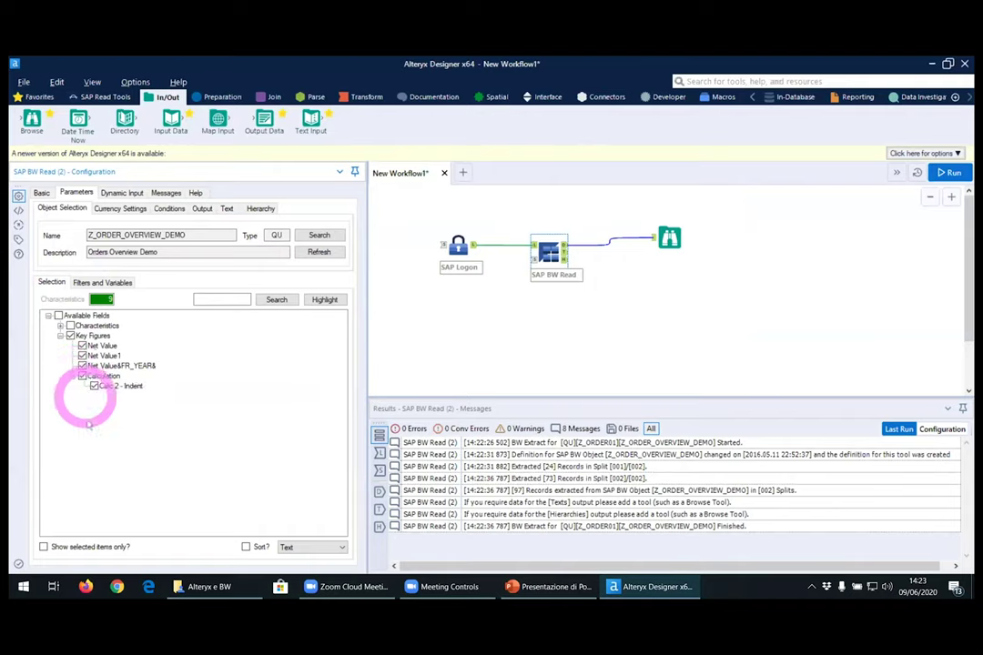
pyautogui.click(60, 326)
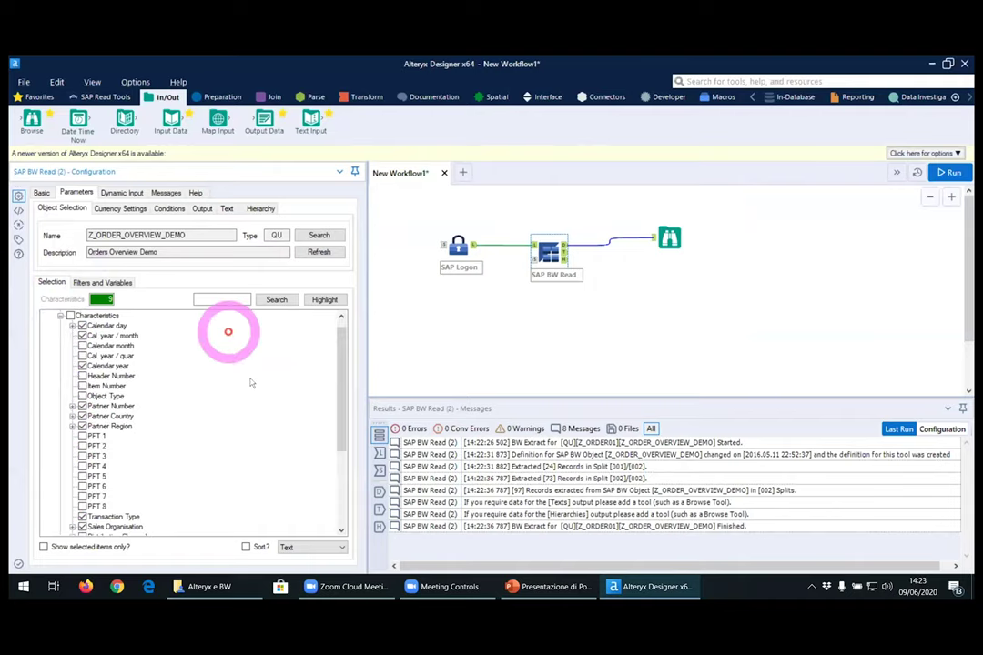
pyautogui.scroll(-4, 257, 393)
pyautogui.scroll(3, 260, 396)
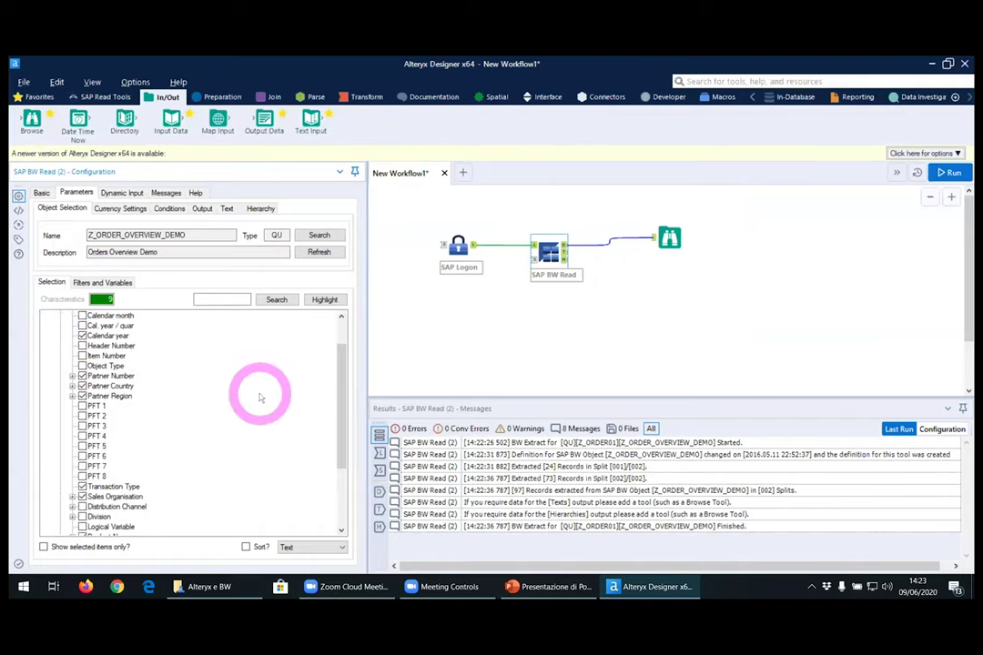
pyautogui.scroll(2, 259, 397)
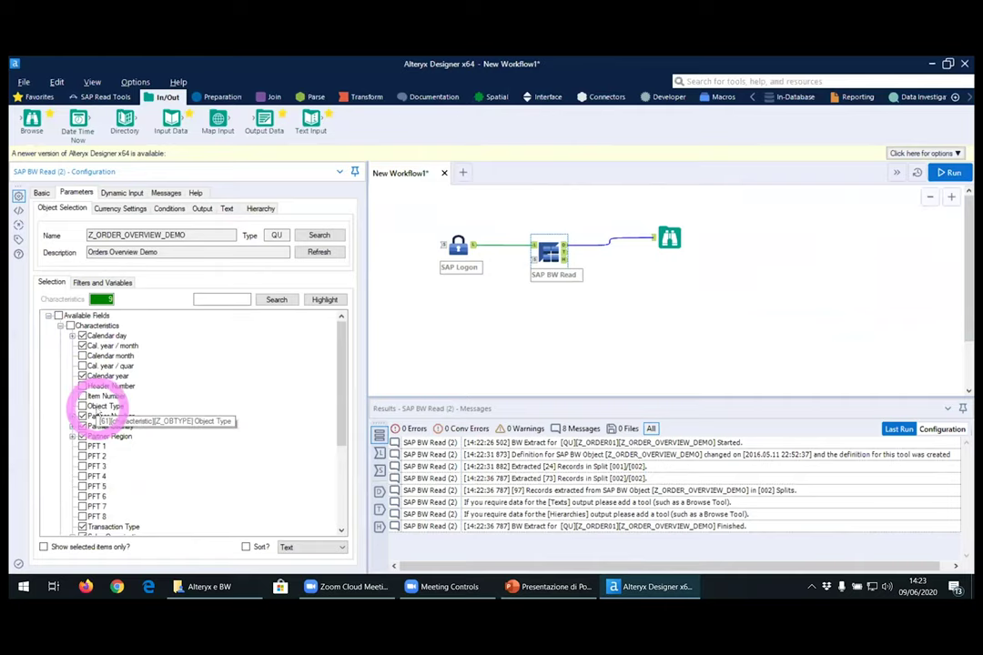
pyautogui.scroll(-5, 107, 405)
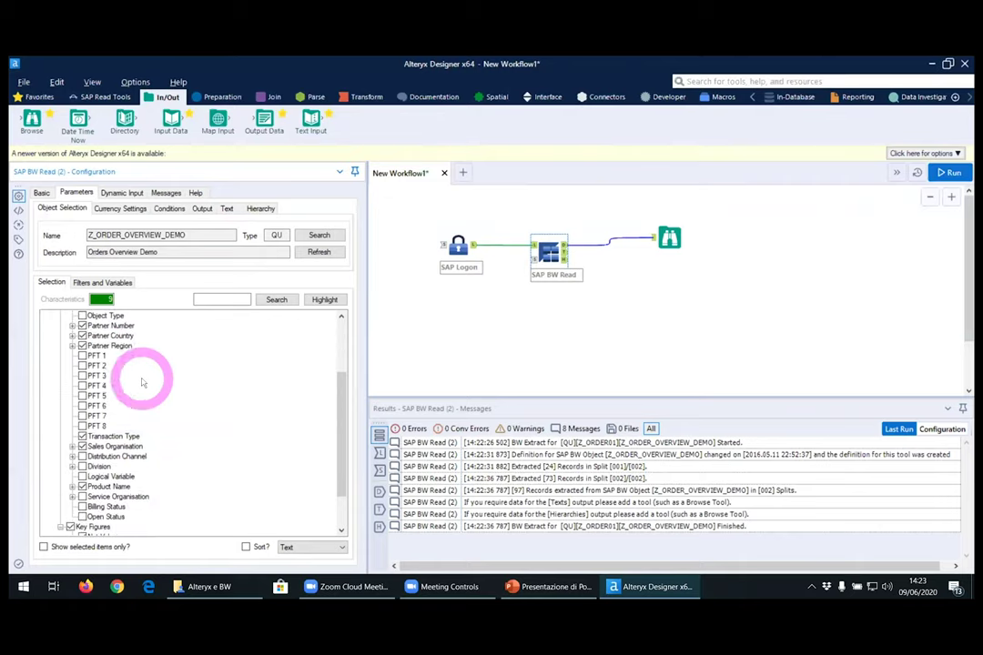
pyautogui.scroll(5, 166, 425)
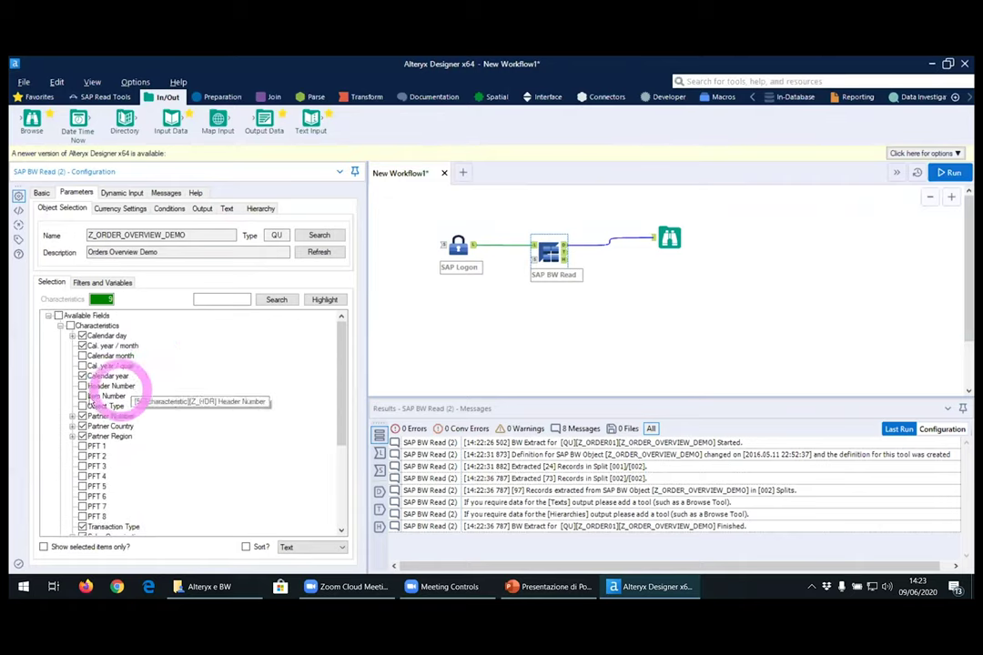
# Expand the Partner Number, Partner Country and Partner Region characteristics and select Default Text for Partner Number.
pyautogui.click(72, 416)
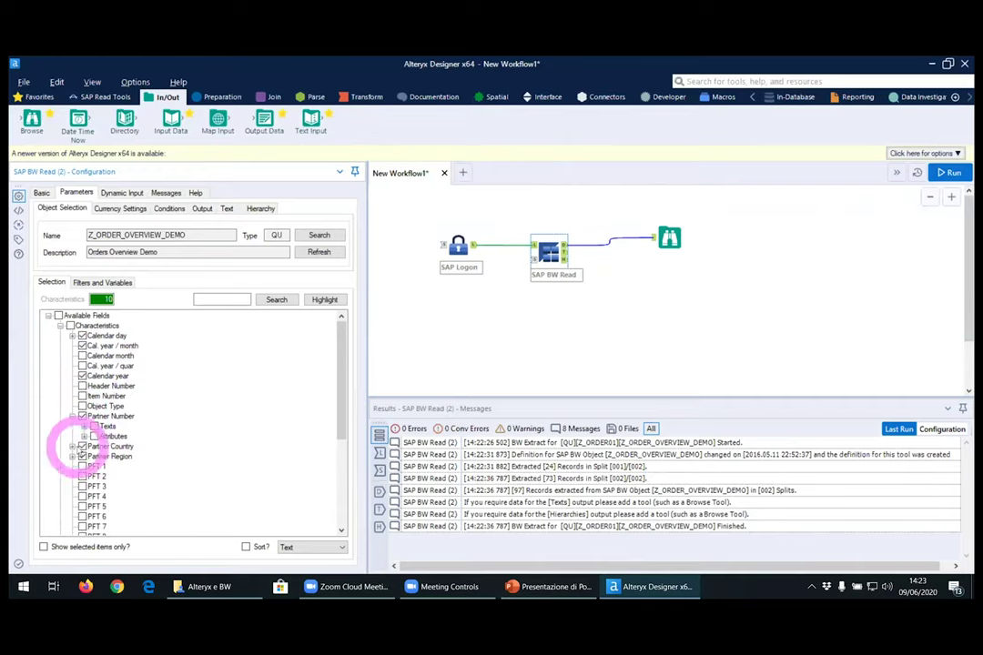
pyautogui.click(72, 446)
pyautogui.scroll(-1, 69, 450)
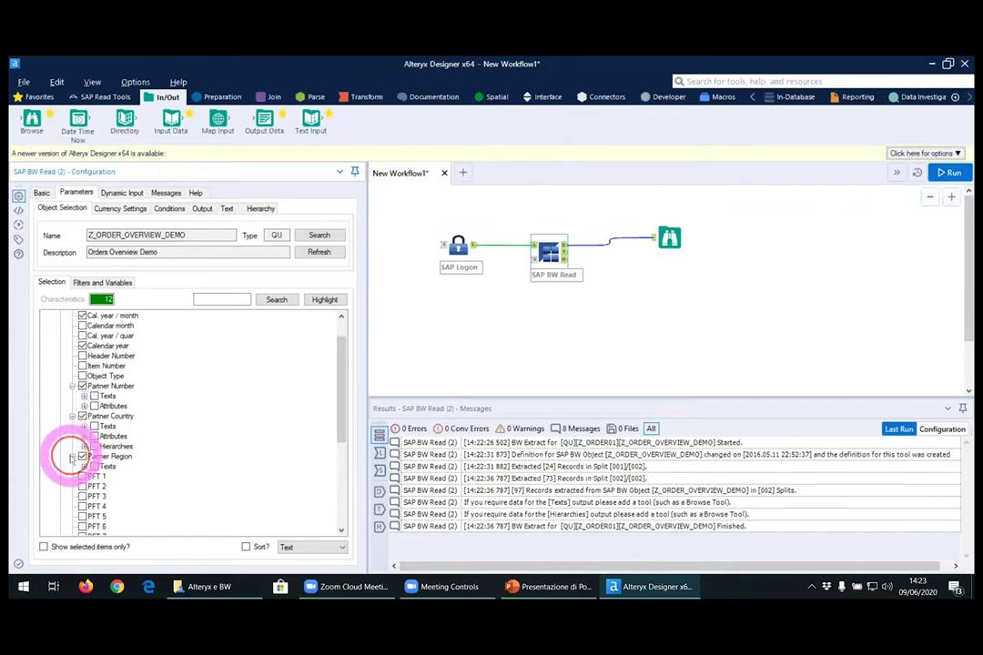
pyautogui.click(72, 456)
pyautogui.click(83, 466)
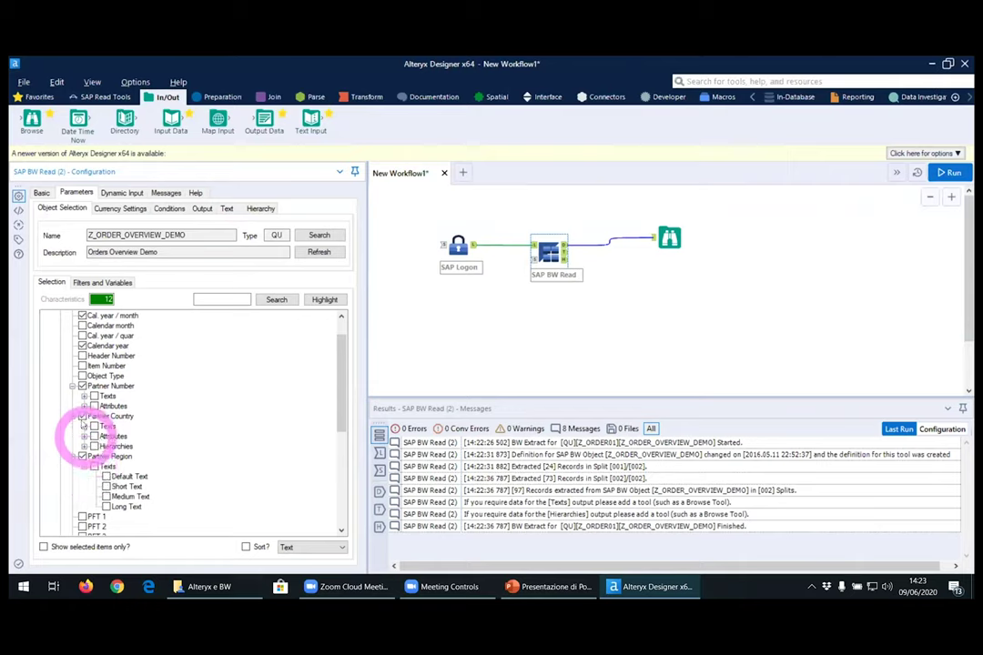
pyautogui.click(83, 406)
pyautogui.click(84, 396)
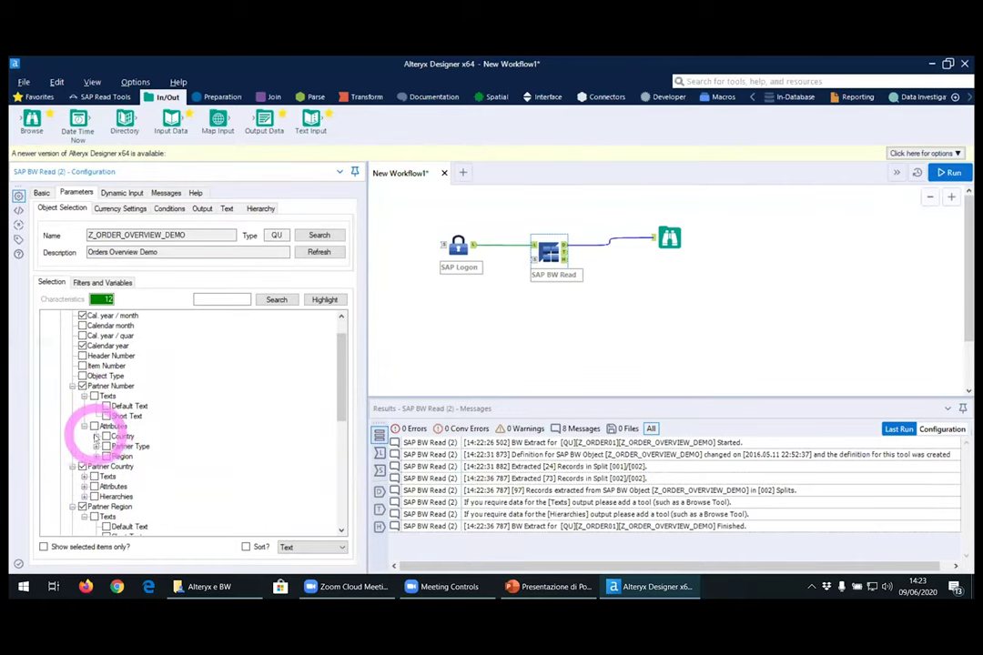
pyautogui.click(96, 436)
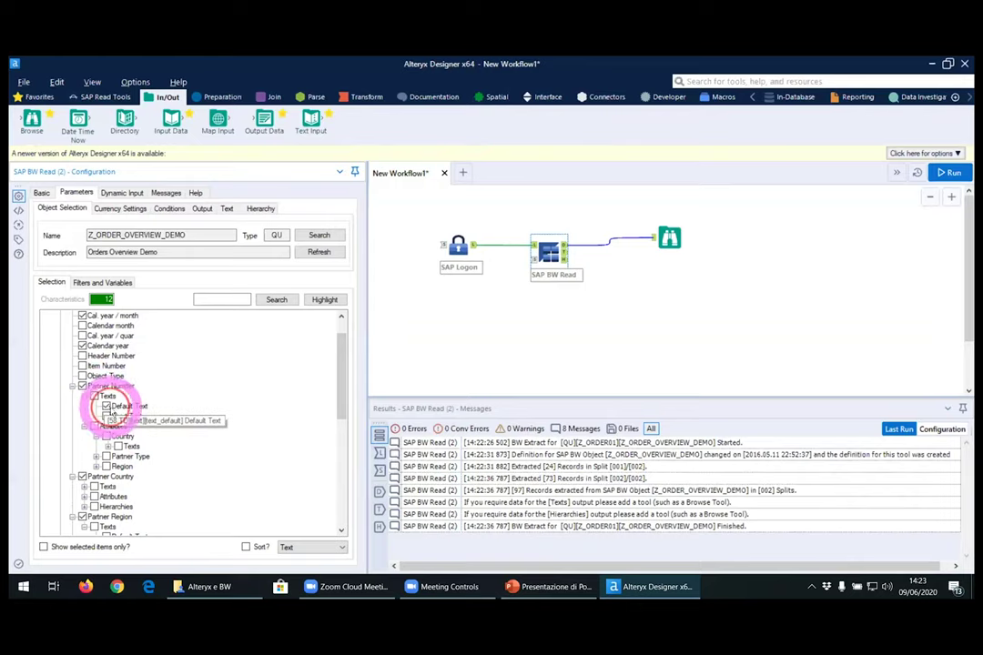
pyautogui.click(106, 406)
# Examine the texts of the Partner Number attributes, the Partner Country hierarchies, and the Texts and Hierarchies outputs of SAP BW Read.
pyautogui.scroll(-1, 193, 424)
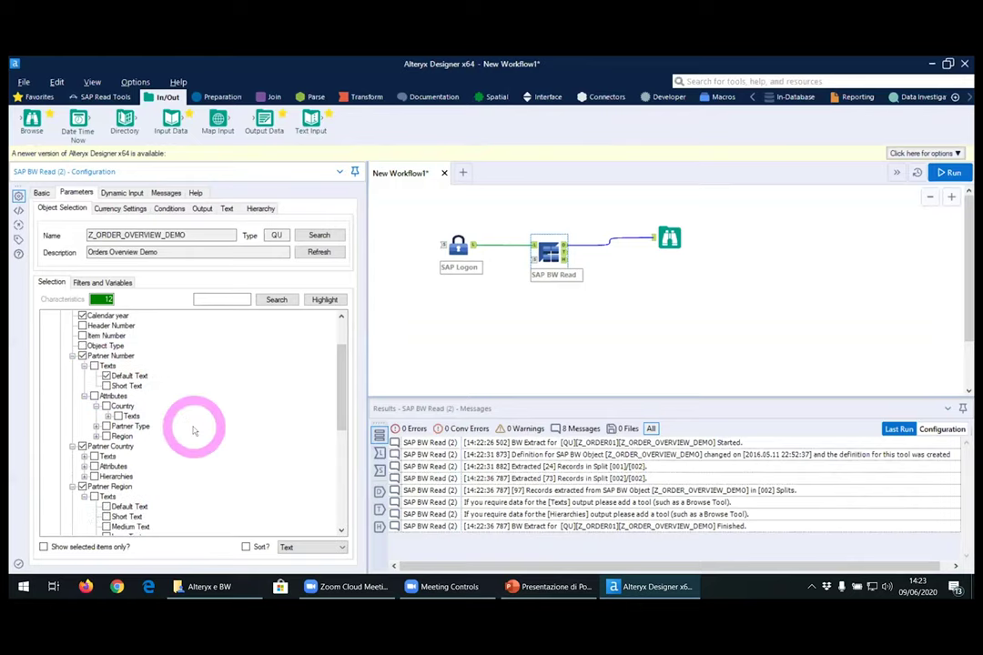
pyautogui.click(108, 416)
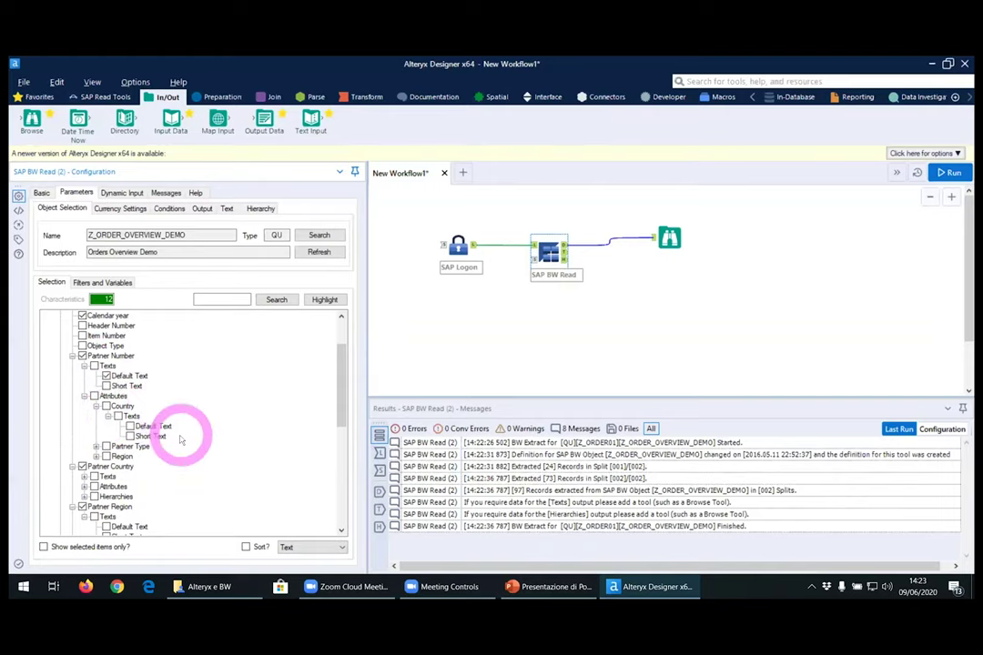
pyautogui.click(95, 446)
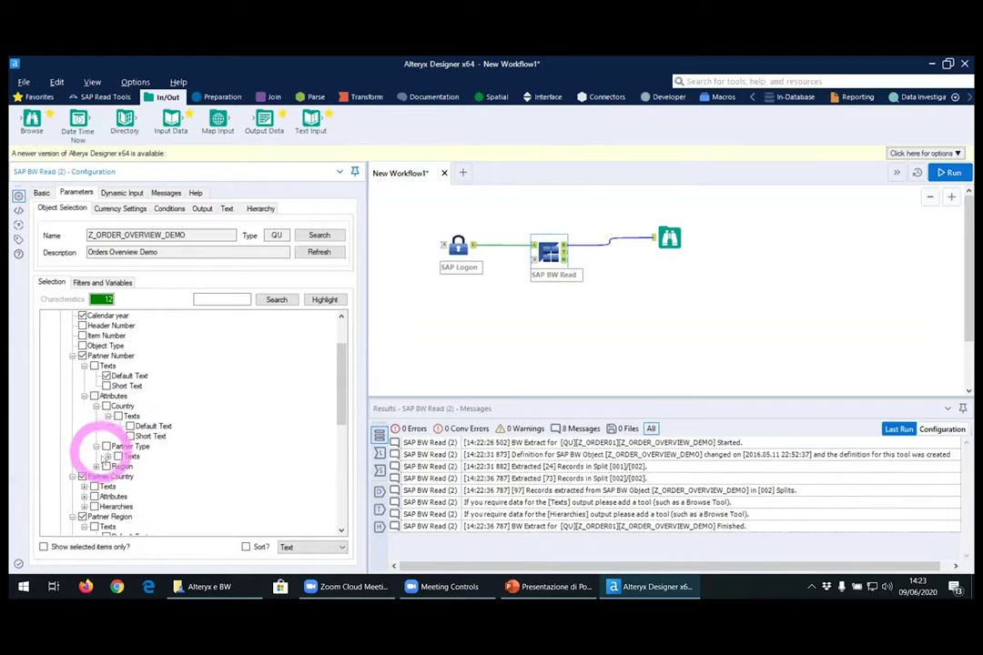
pyautogui.click(107, 456)
pyautogui.scroll(-3, 219, 428)
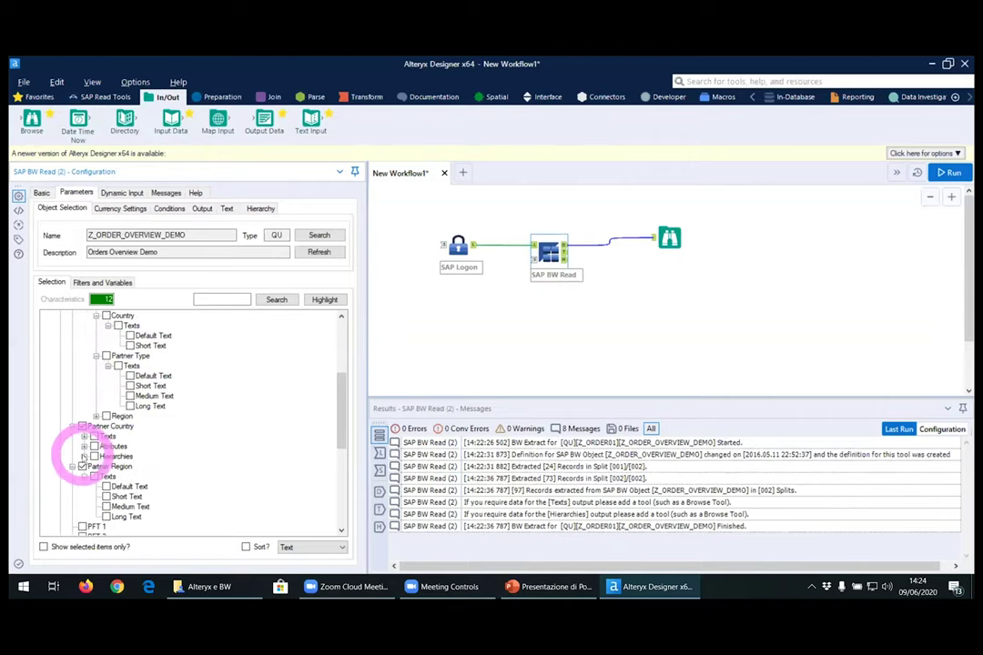
pyautogui.click(84, 456)
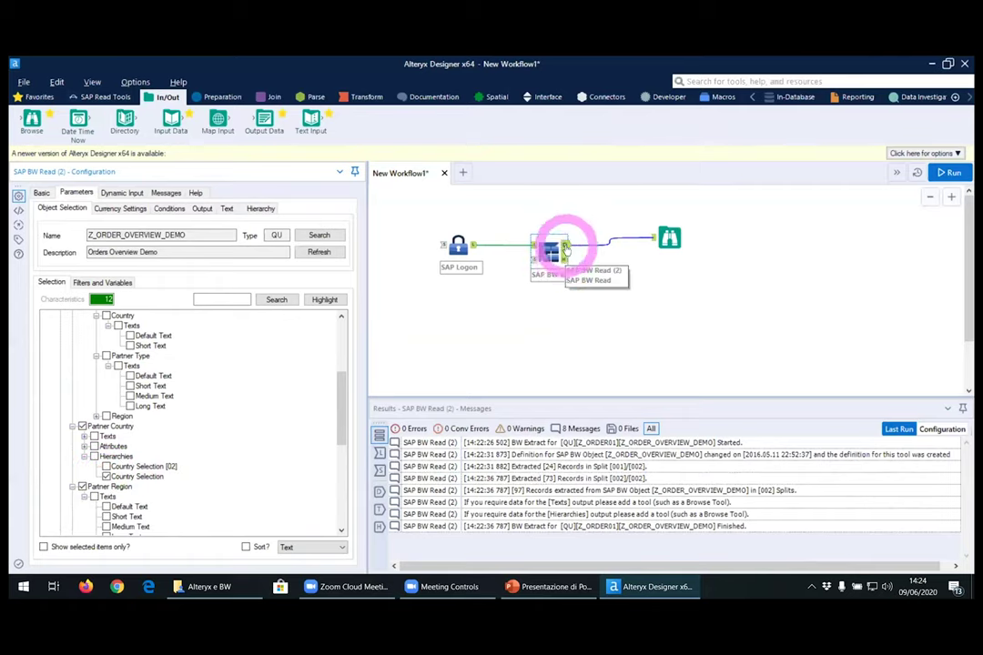
pyautogui.click(565, 257)
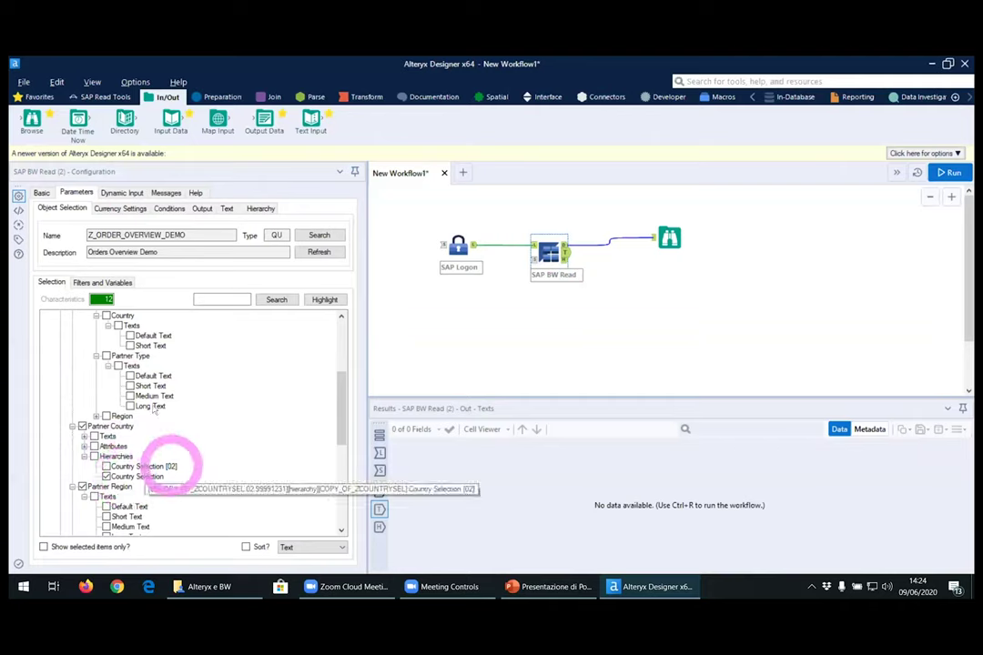
pyautogui.click(566, 264)
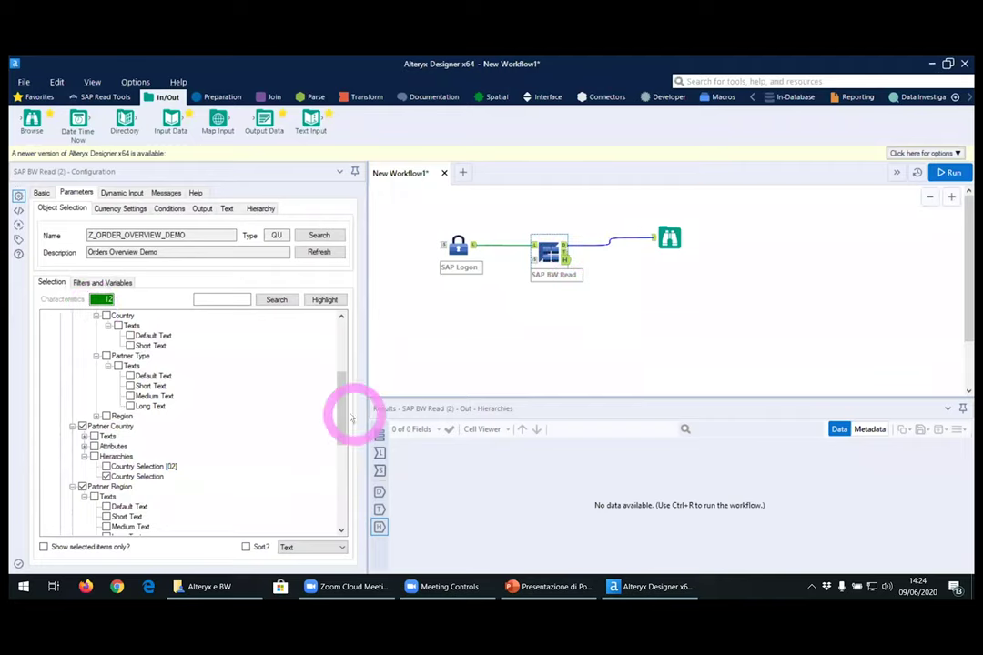
pyautogui.moveTo(340, 411); pyautogui.dragTo(343, 354)
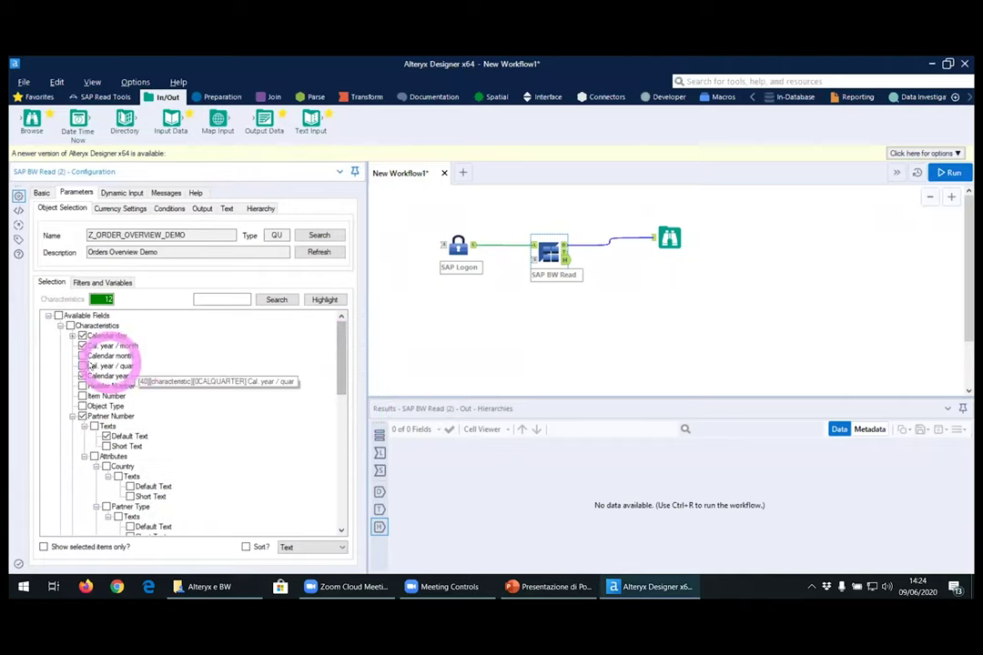
pyautogui.click(82, 366)
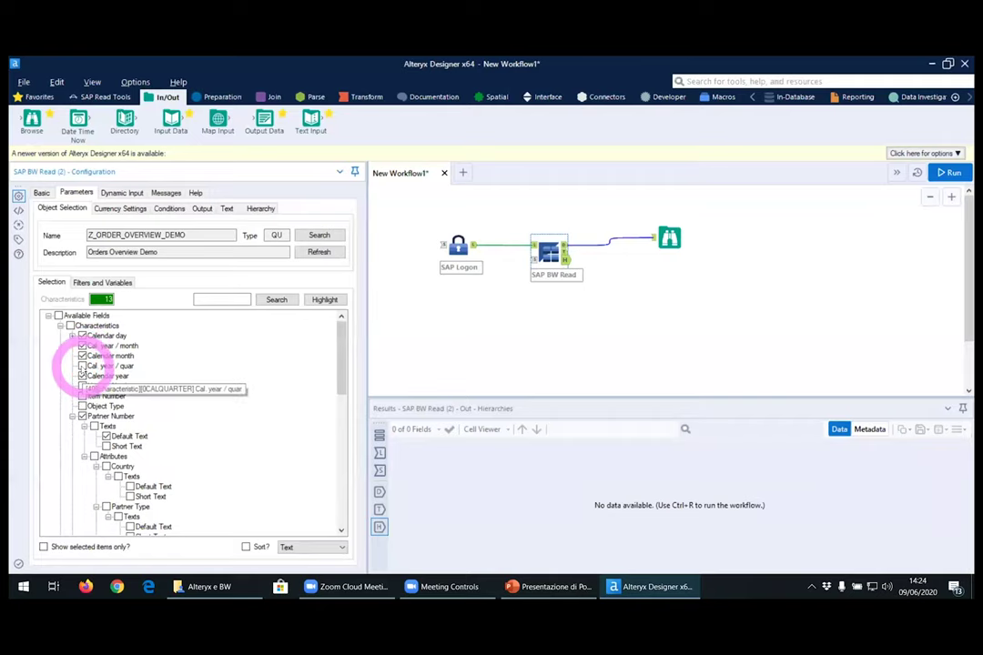
pyautogui.click(82, 366)
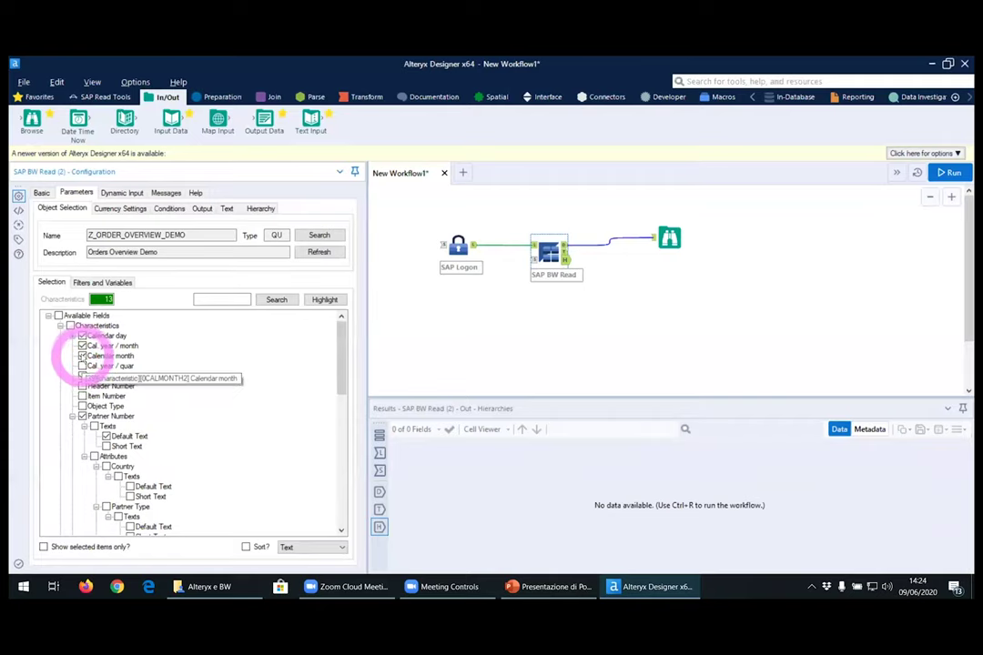
pyautogui.click(82, 356)
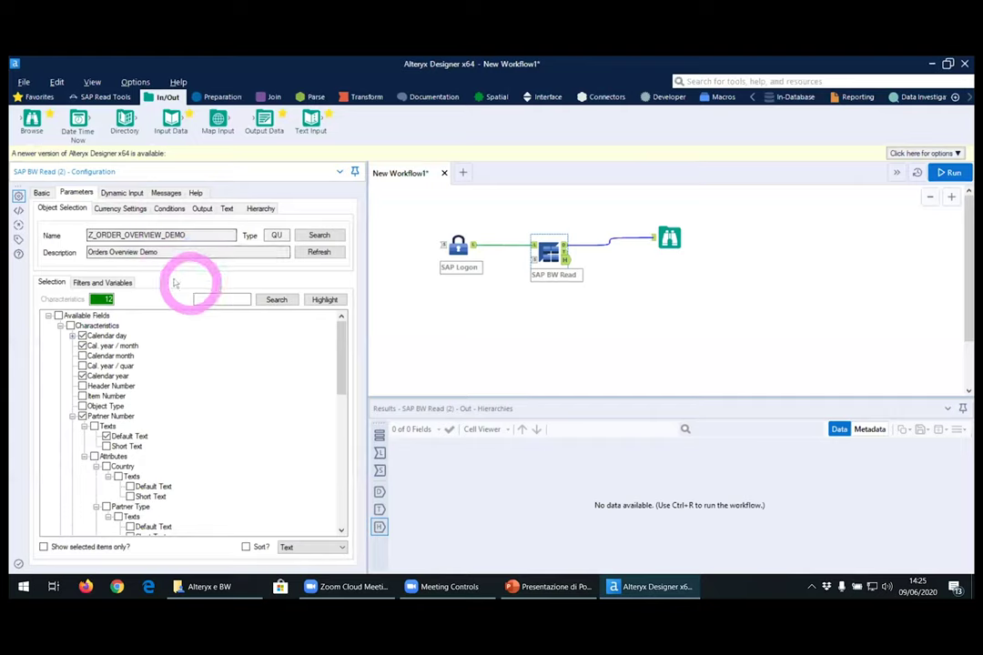
pyautogui.doubleClick(104, 299)
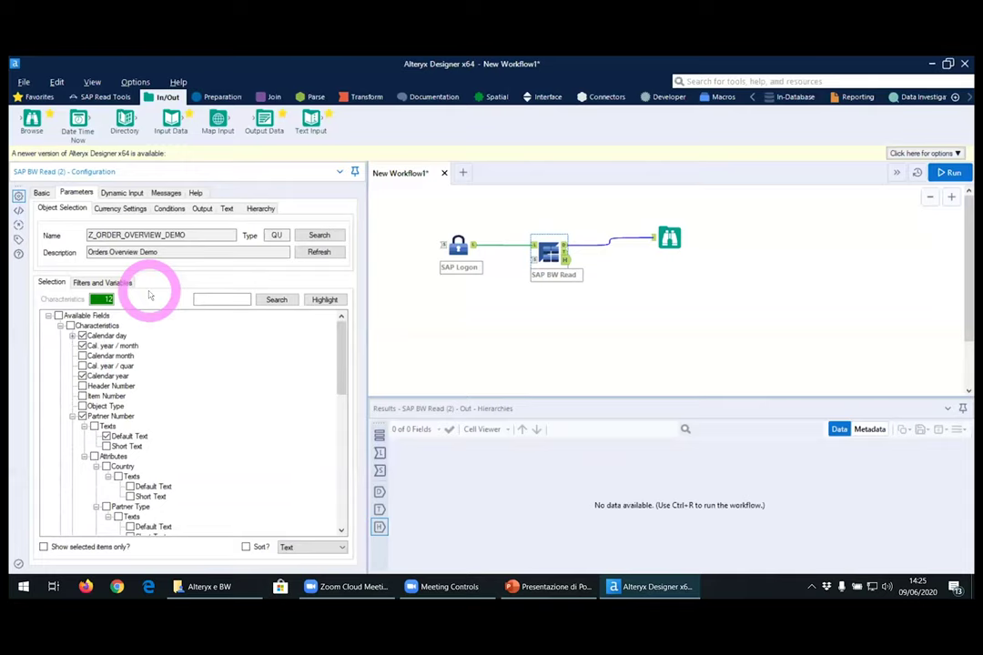
# Run the workflow with the Browse tool selected and enlarge the results area in height and width.
pyautogui.click(669, 237)
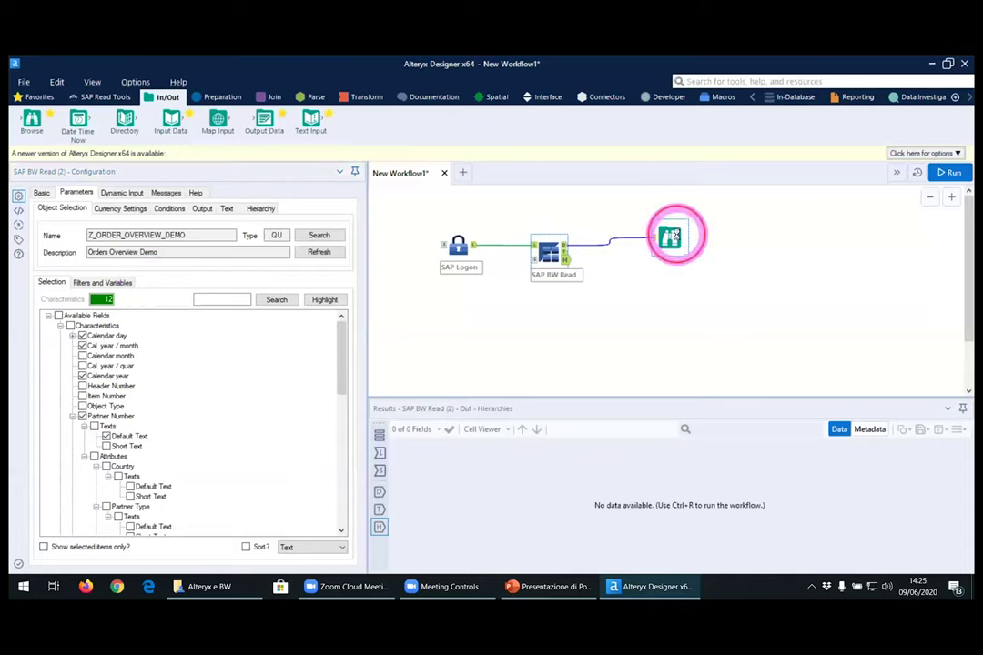
pyautogui.click(945, 173)
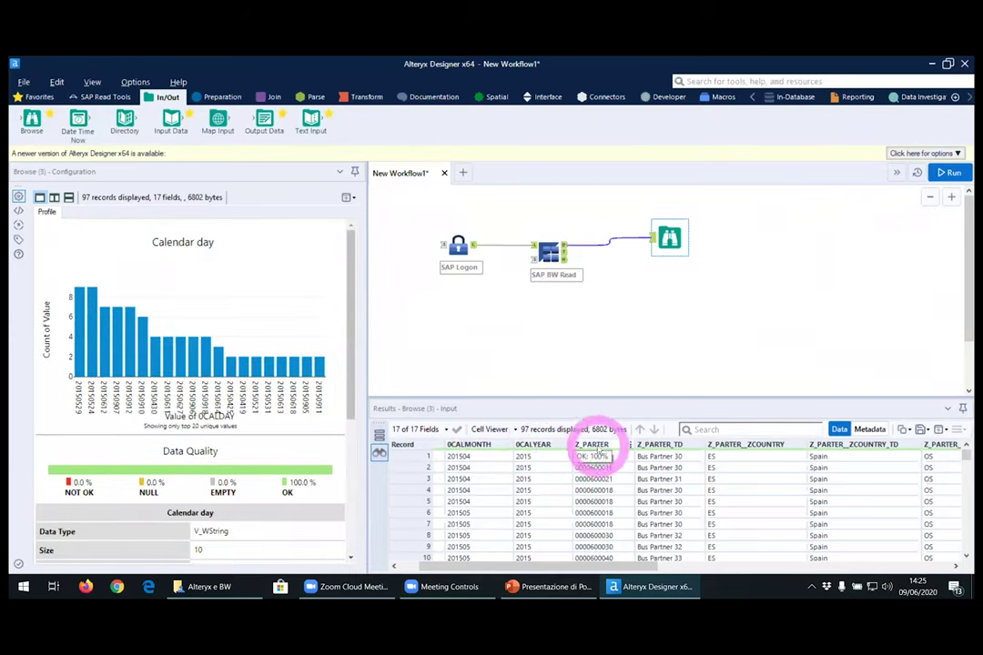
pyautogui.moveTo(641, 393); pyautogui.dragTo(640, 359)
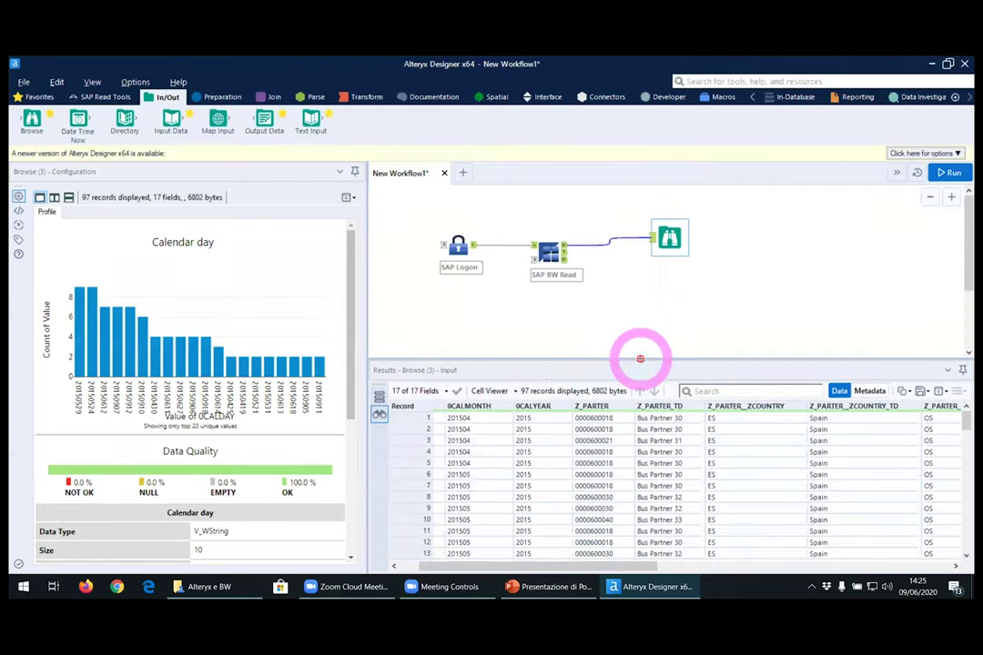
pyautogui.moveTo(367, 299); pyautogui.dragTo(317, 297)
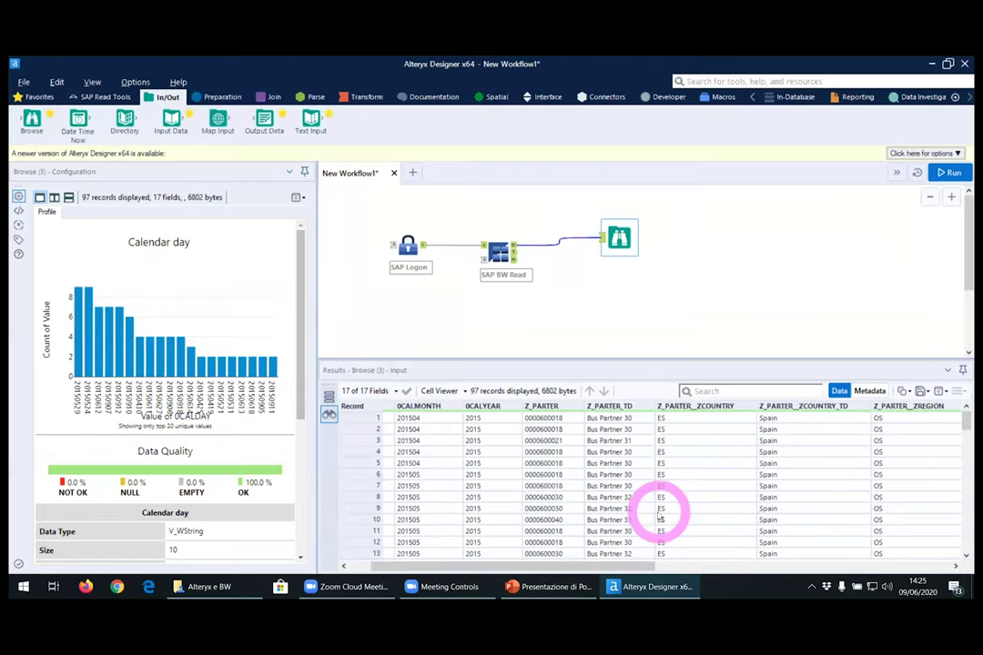
# Examine the metadata of the Browse tool's data, highlighting the field descriptions from Calendar day to Transaction Type.
pyautogui.click(869, 390)
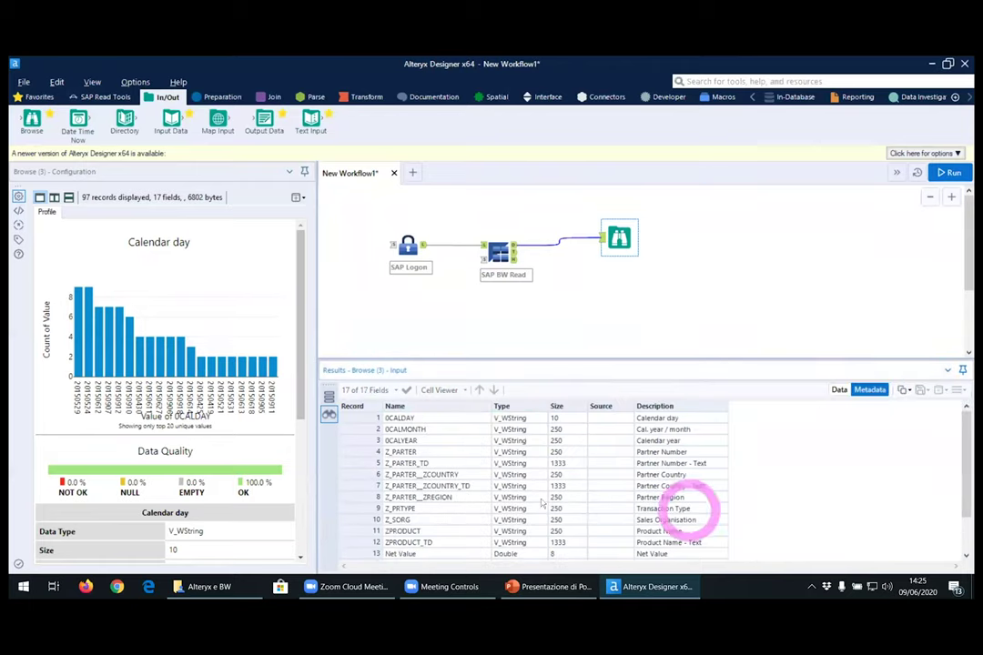
pyautogui.moveTo(663, 418); pyautogui.dragTo(687, 509)
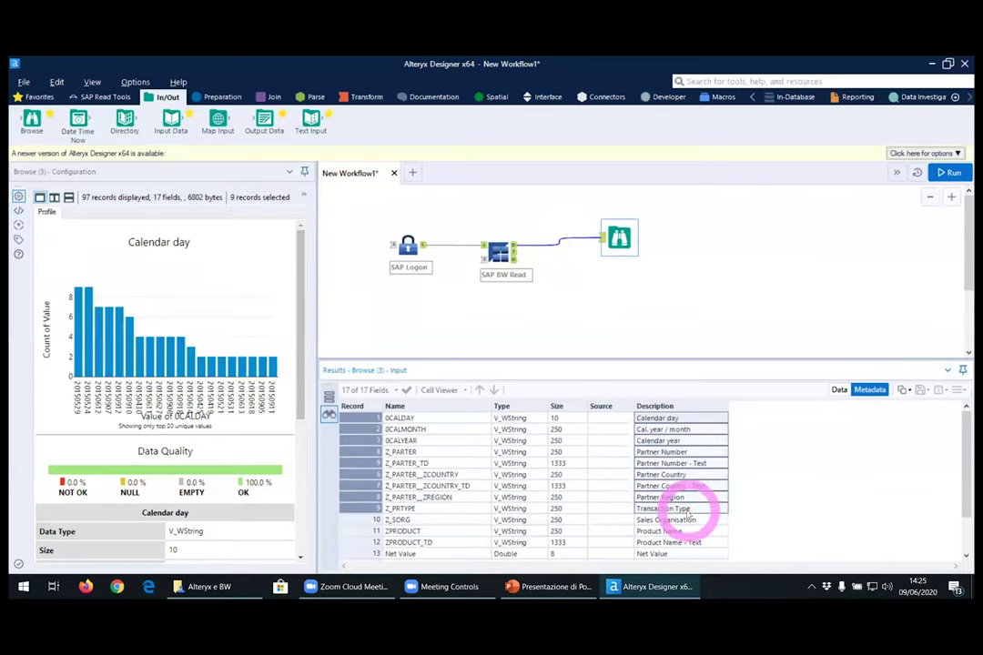
pyautogui.scroll(-2, 689, 516)
pyautogui.scroll(2, 690, 516)
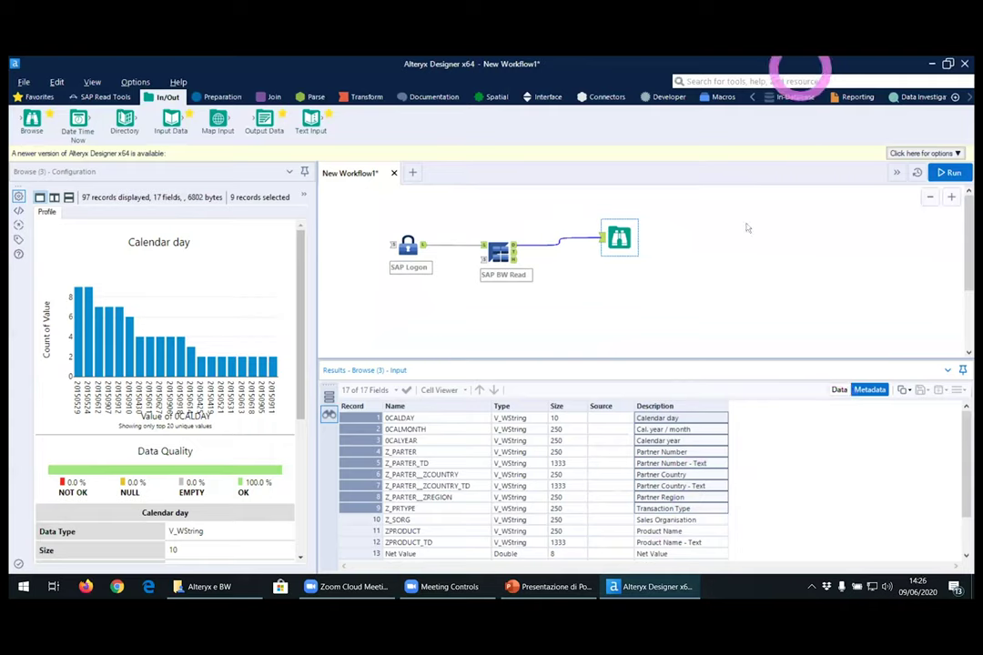
# Add a Field Info tool below the Browse tool, connect SAP BW Read's D output to it and run the workflow.
pyautogui.click(669, 97)
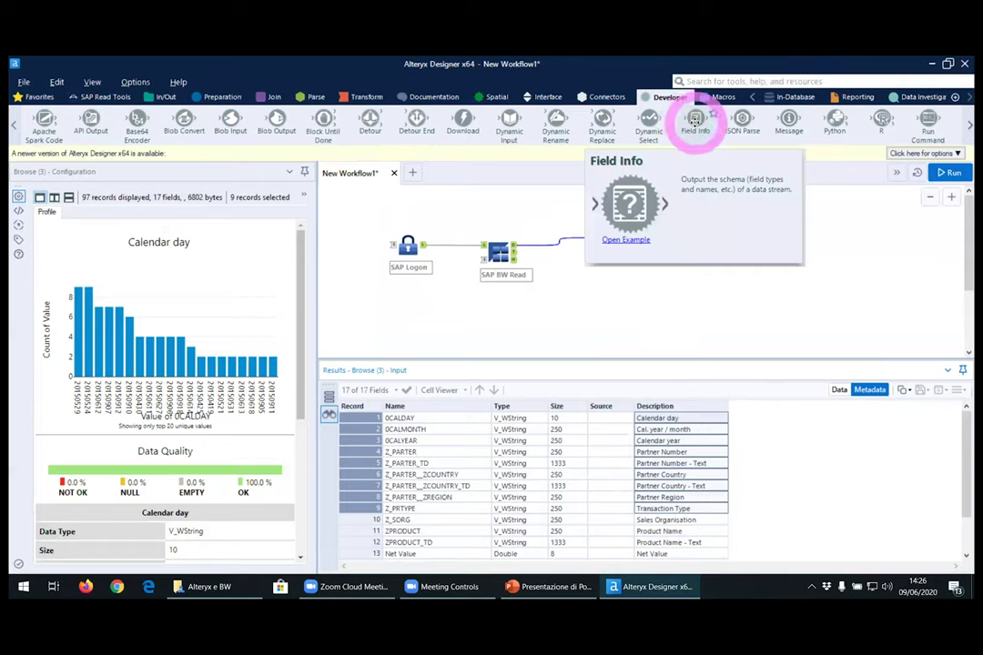
pyautogui.moveTo(695, 121); pyautogui.dragTo(673, 291)
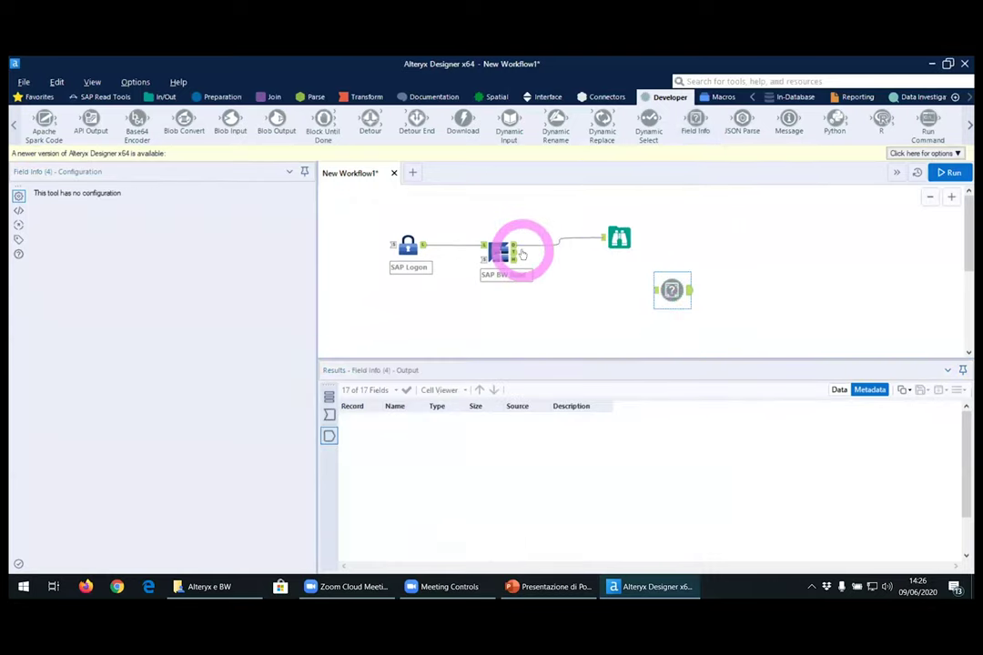
pyautogui.moveTo(513, 242); pyautogui.dragTo(635, 291)
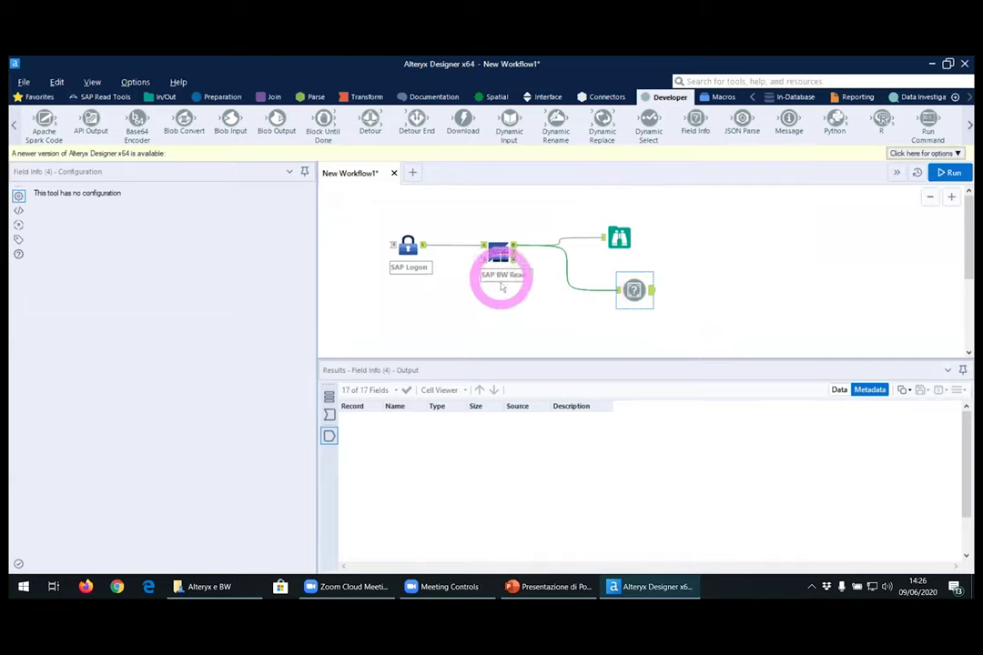
pyautogui.click(948, 174)
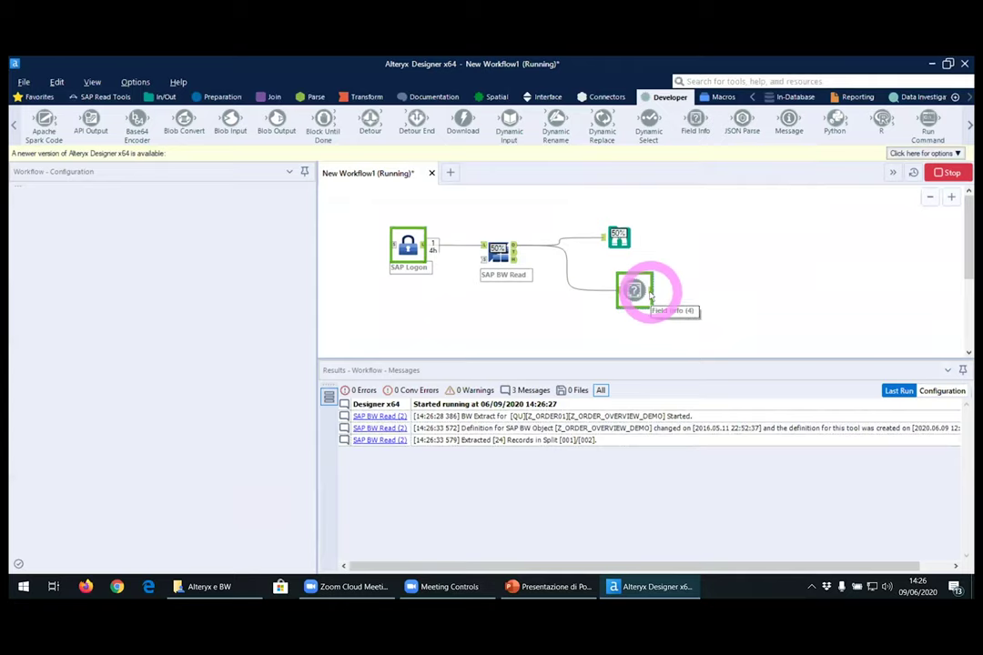
# Examine the Field Info output data, highlighting the first descriptions, and compare it with the field names in the Browse tool's data.
pyautogui.click(650, 296)
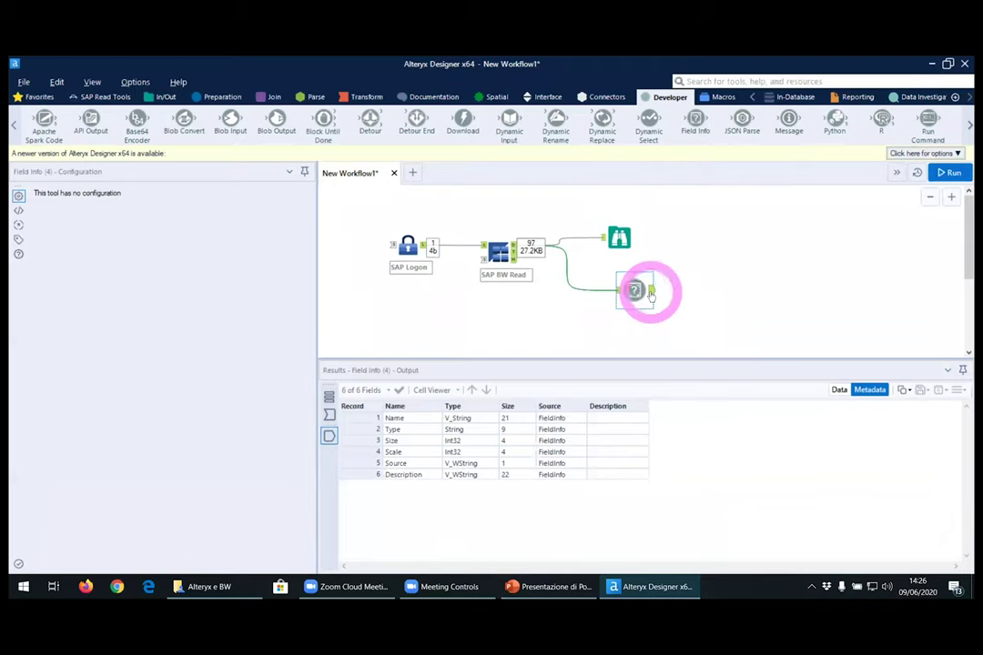
pyautogui.click(834, 392)
pyautogui.moveTo(719, 423); pyautogui.dragTo(723, 466)
pyautogui.scroll(-2, 729, 486)
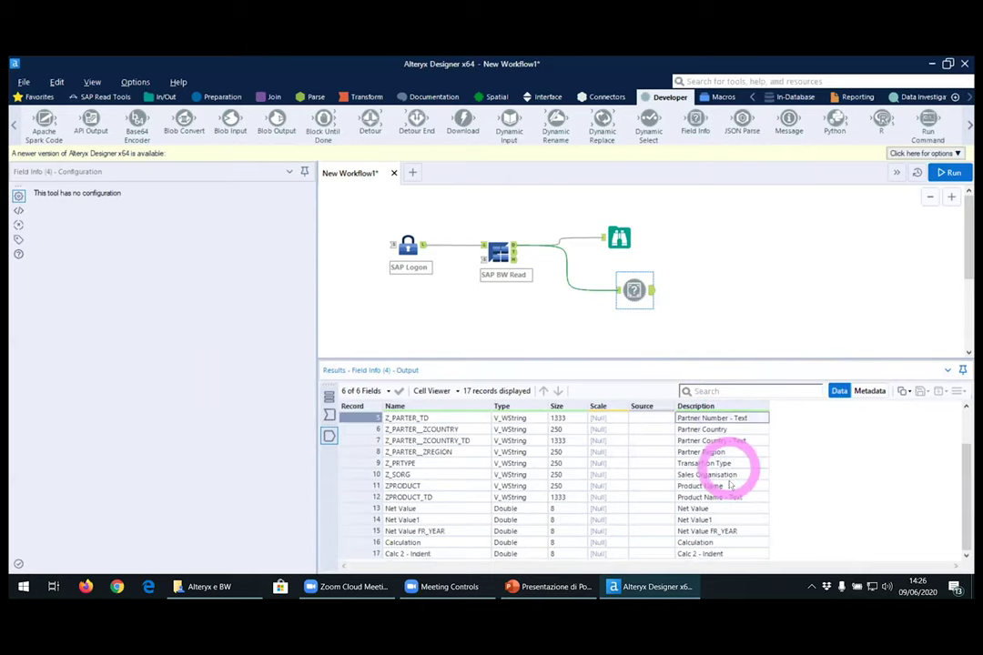
pyautogui.scroll(2, 729, 486)
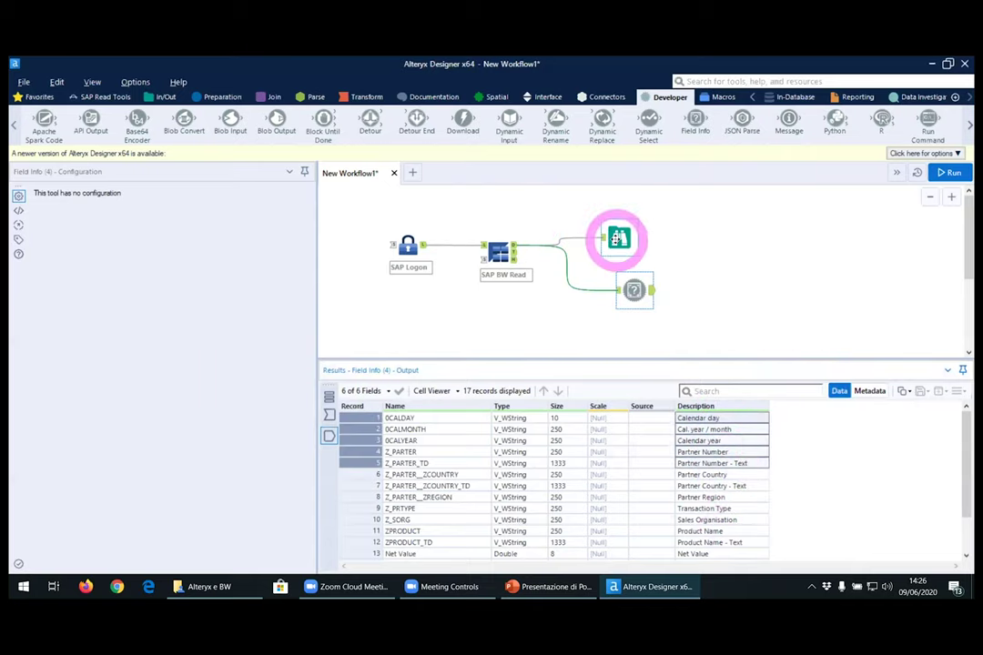
pyautogui.click(619, 238)
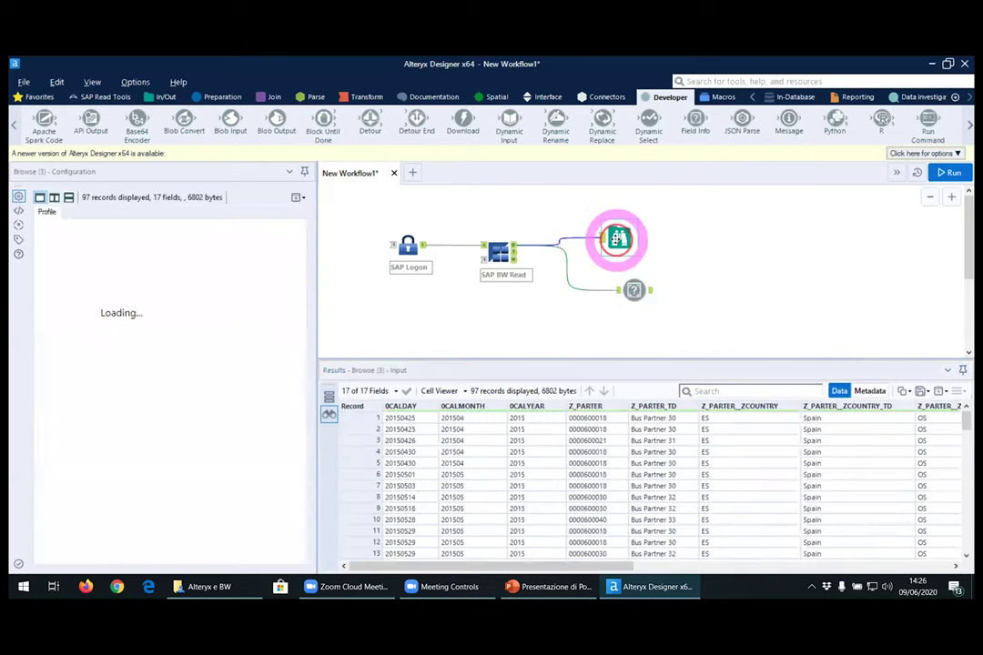
pyautogui.click(515, 249)
pyautogui.click(739, 271)
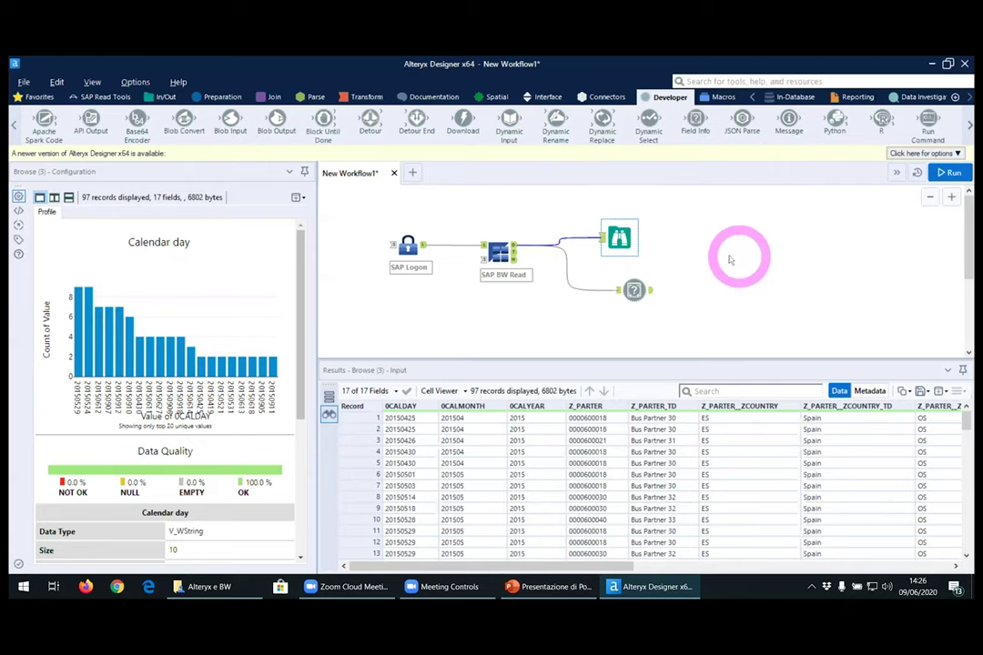
# Add a Dynamic Rename tool, connecting SAP BW Read's D output to its L input and Field Info's output to its R input.
pyautogui.moveTo(551, 125); pyautogui.dragTo(748, 244)
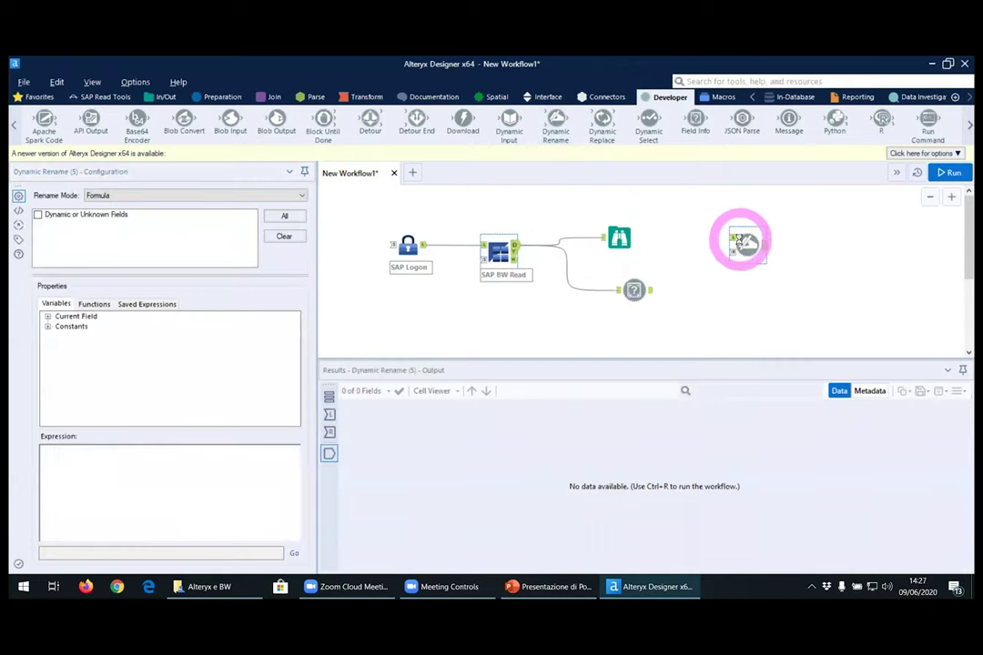
pyautogui.click(687, 280)
pyautogui.click(647, 289)
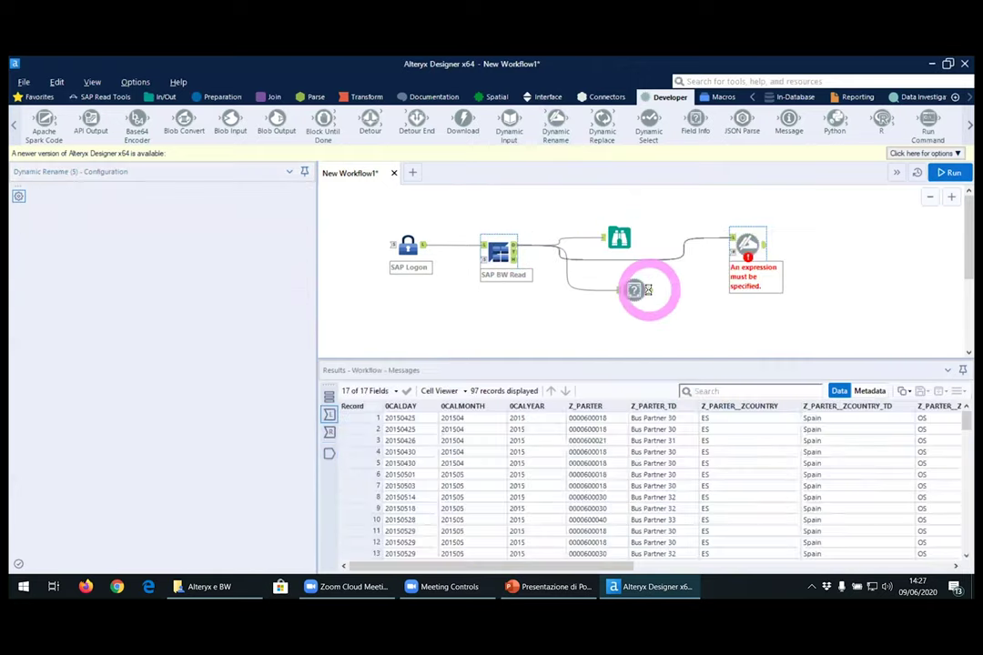
pyautogui.click(740, 250)
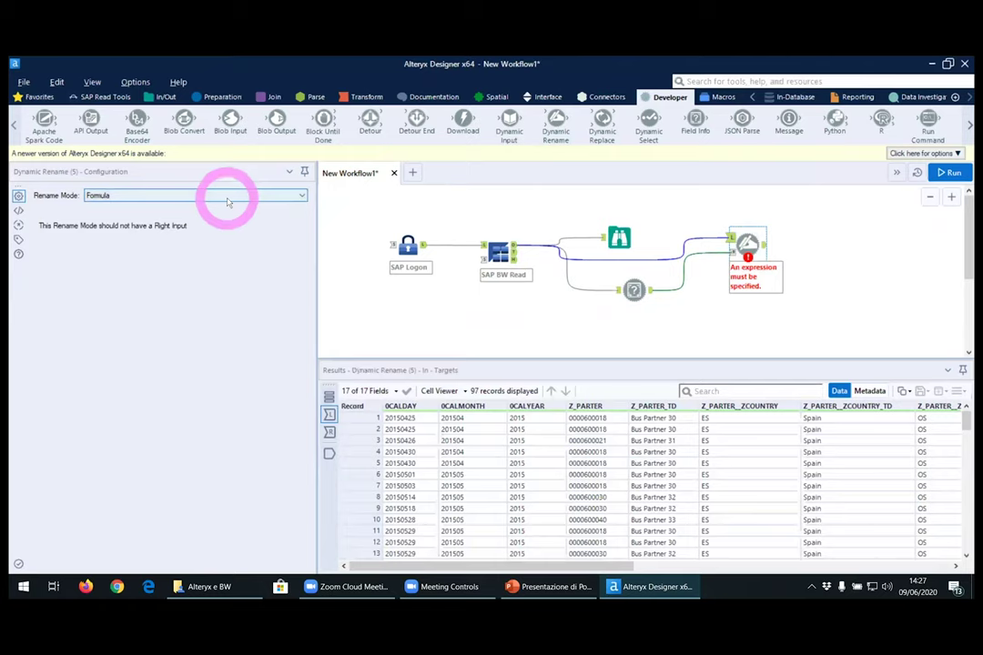
# Configure Dynamic Rename to Take Field Names from Right Input Rows, with old field names from Name and new ones from Description.
pyautogui.click(226, 197)
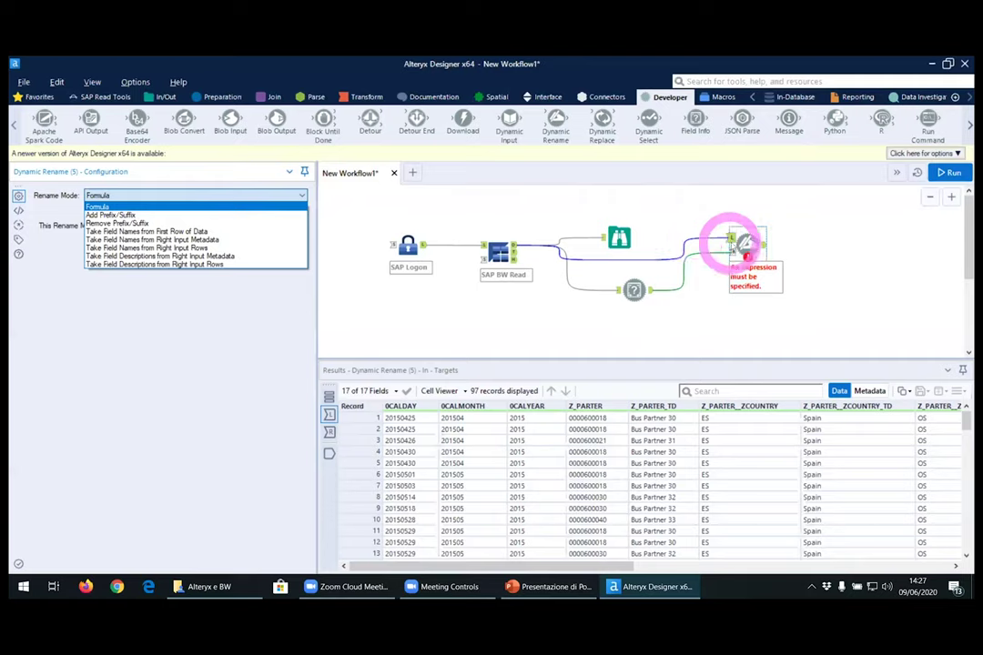
pyautogui.click(164, 248)
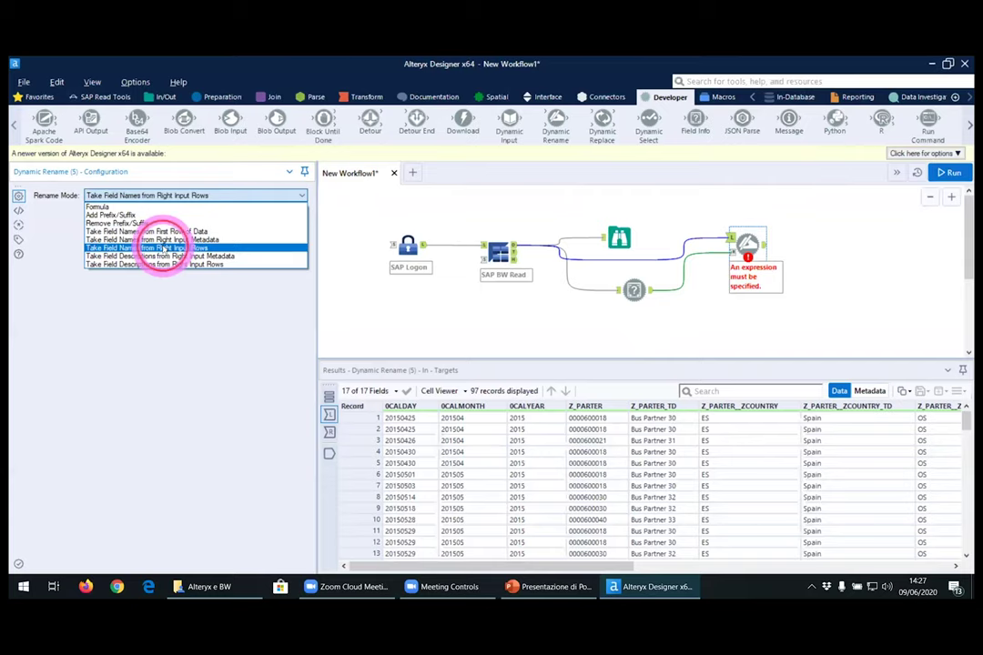
pyautogui.click(732, 248)
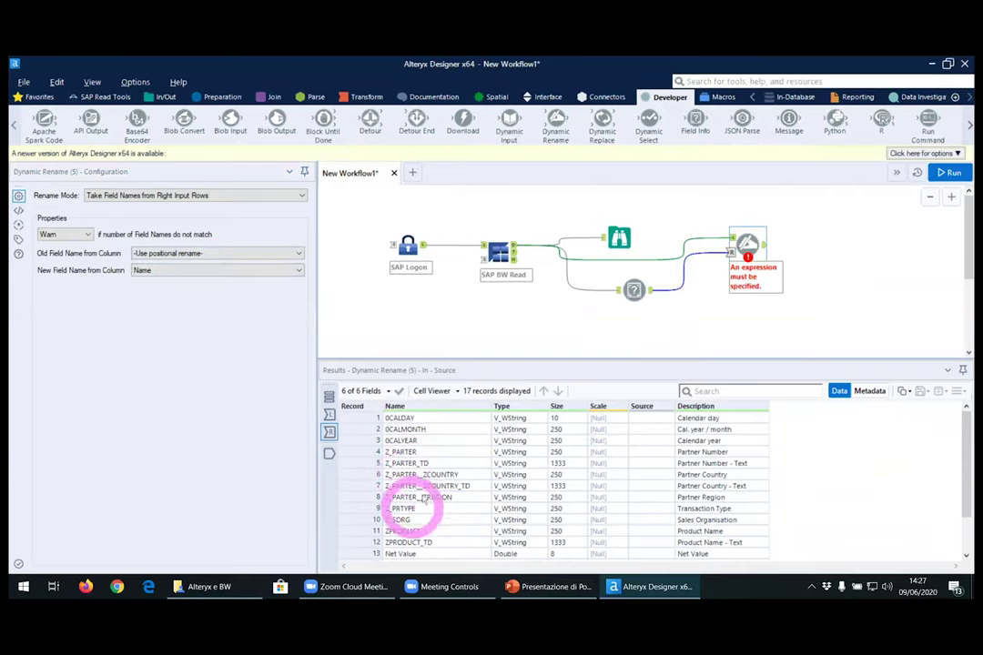
pyautogui.click(171, 254)
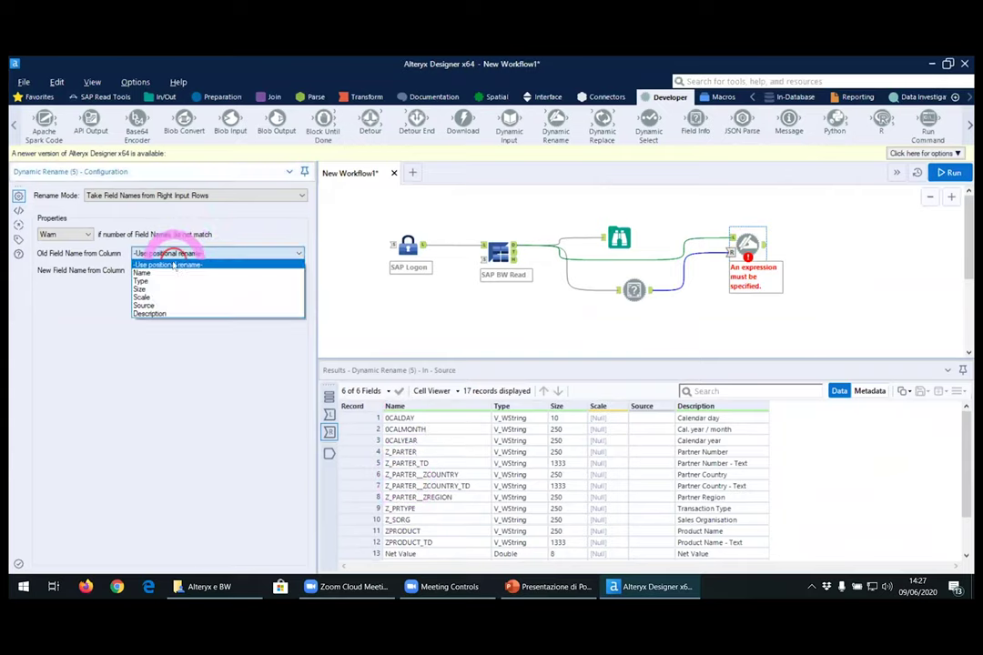
pyautogui.click(164, 273)
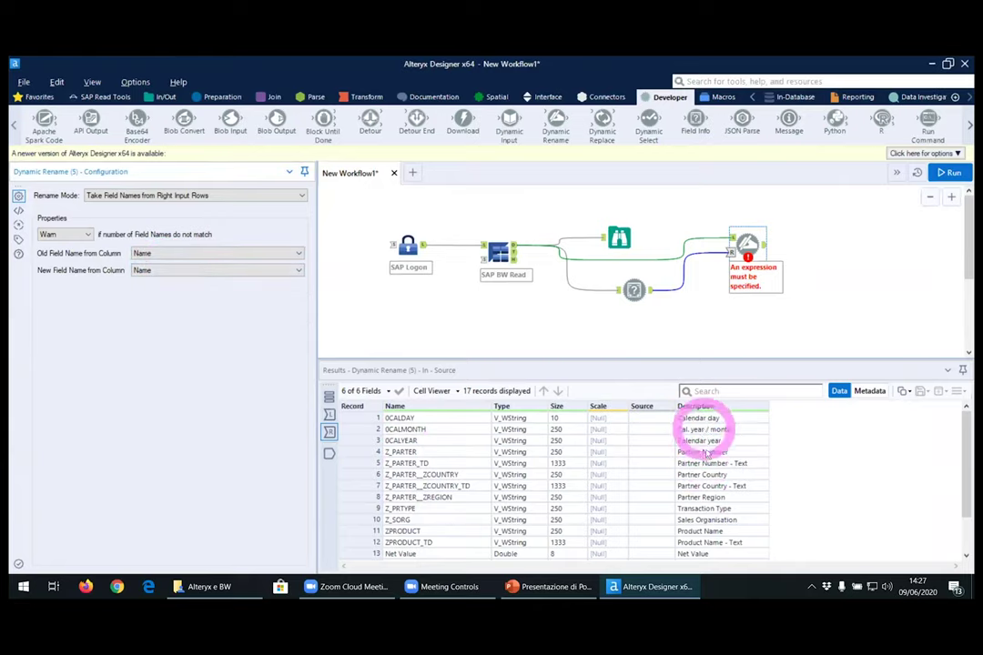
pyautogui.click(164, 271)
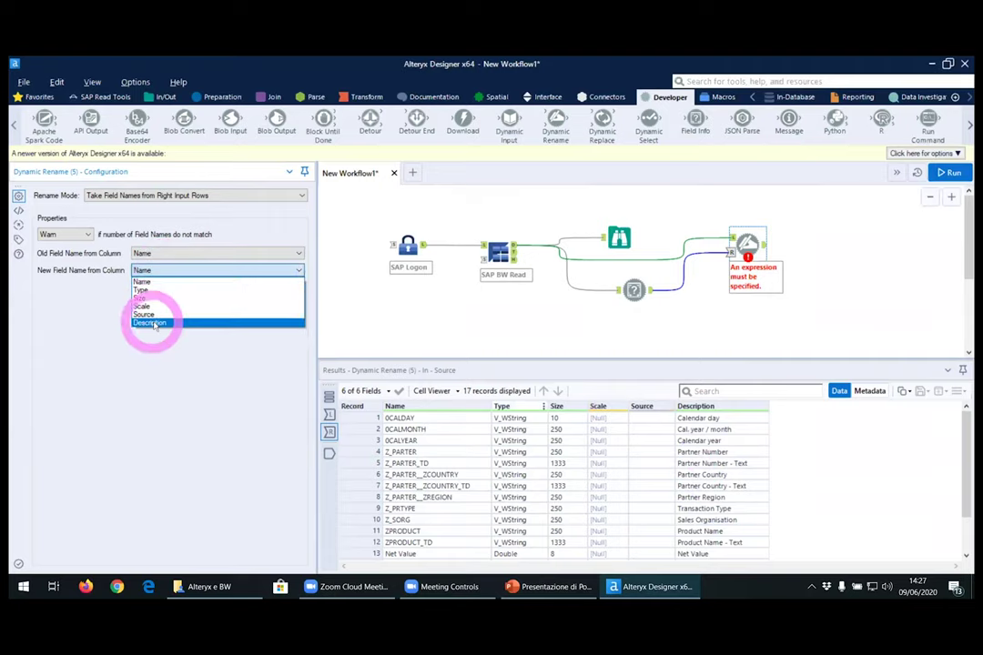
pyautogui.click(154, 320)
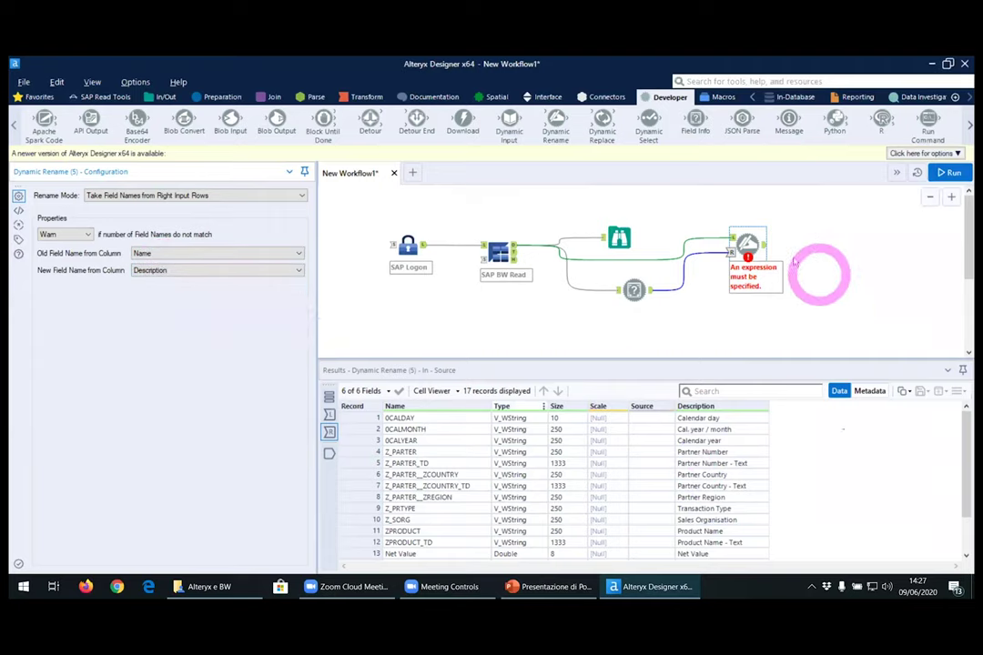
# Run the workflow and examine the Dynamic Rename output, highlighting the Partner Number values of the first ten records.
pyautogui.click(947, 173)
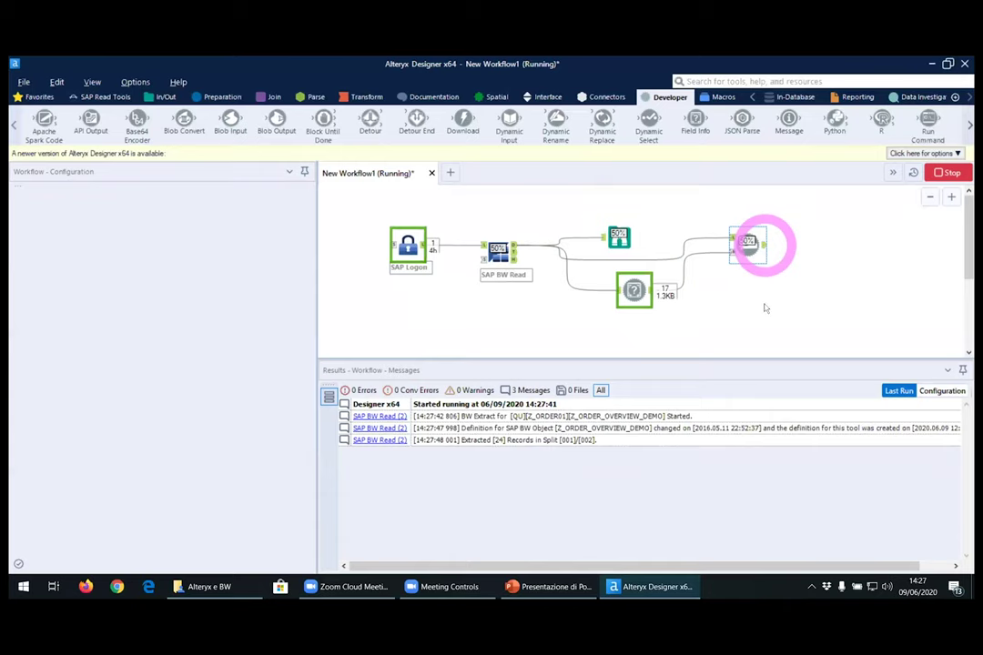
pyautogui.click(761, 244)
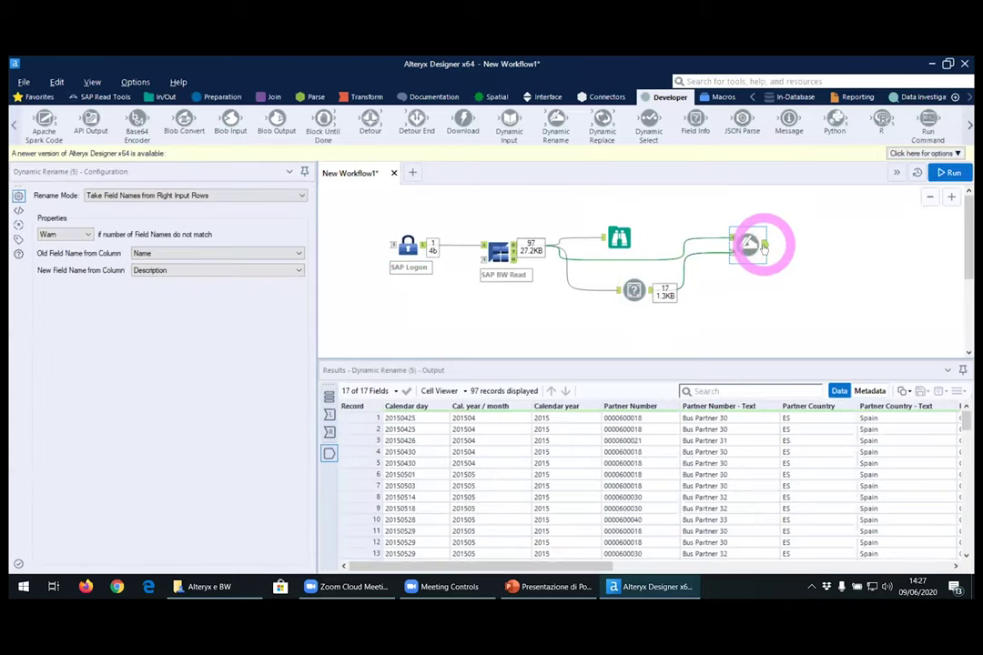
pyautogui.moveTo(545, 566); pyautogui.dragTo(528, 587)
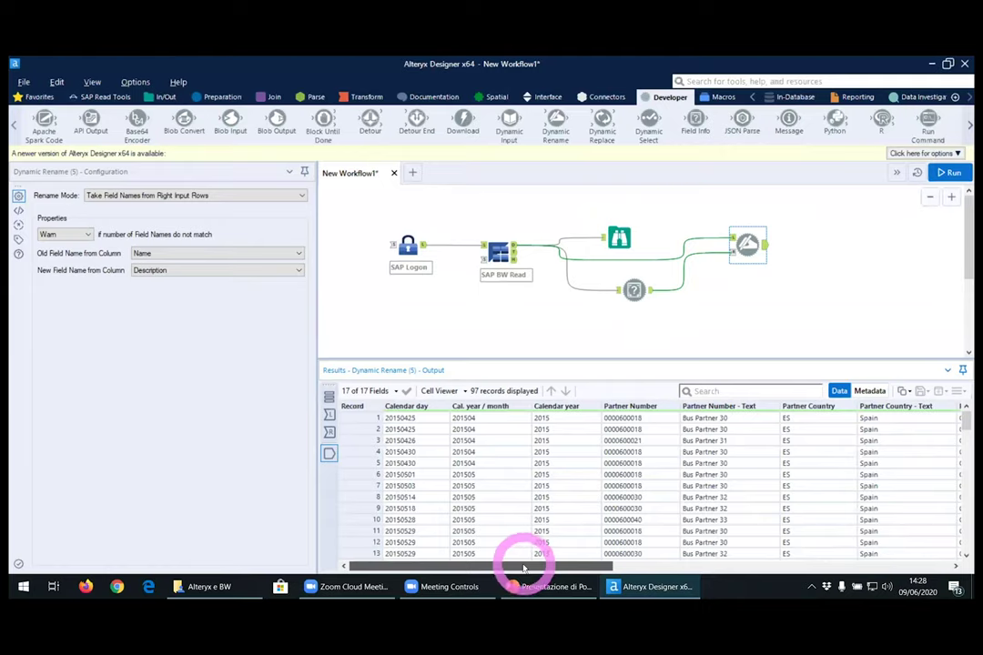
pyautogui.moveTo(628, 418); pyautogui.dragTo(649, 526)
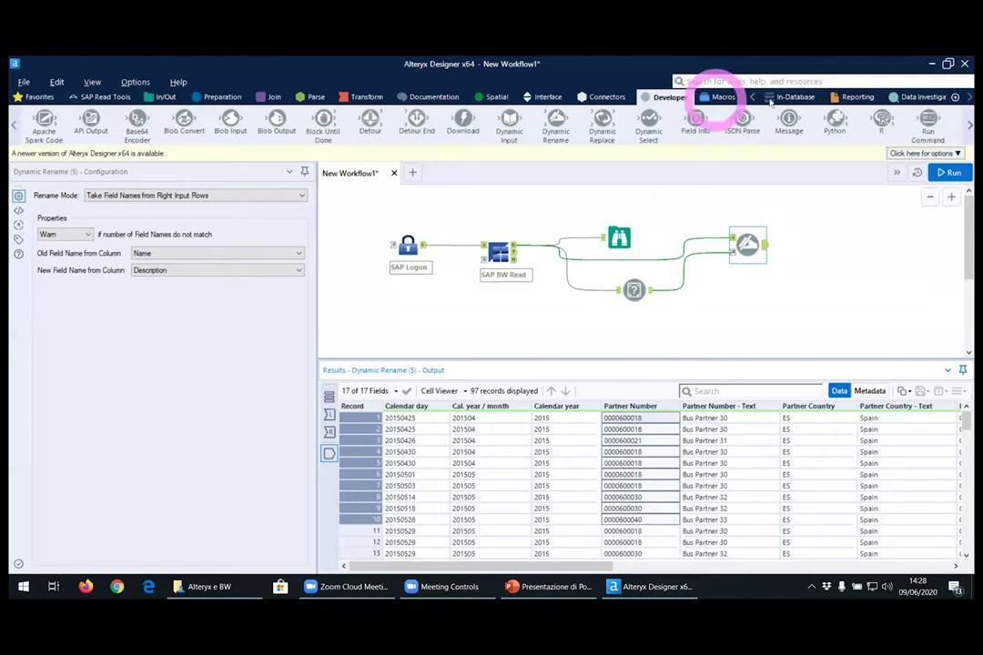
# Add an SAP Table Data tool below Dynamic Rename and connect SAP Logon's output to its L input.
pyautogui.click(107, 96)
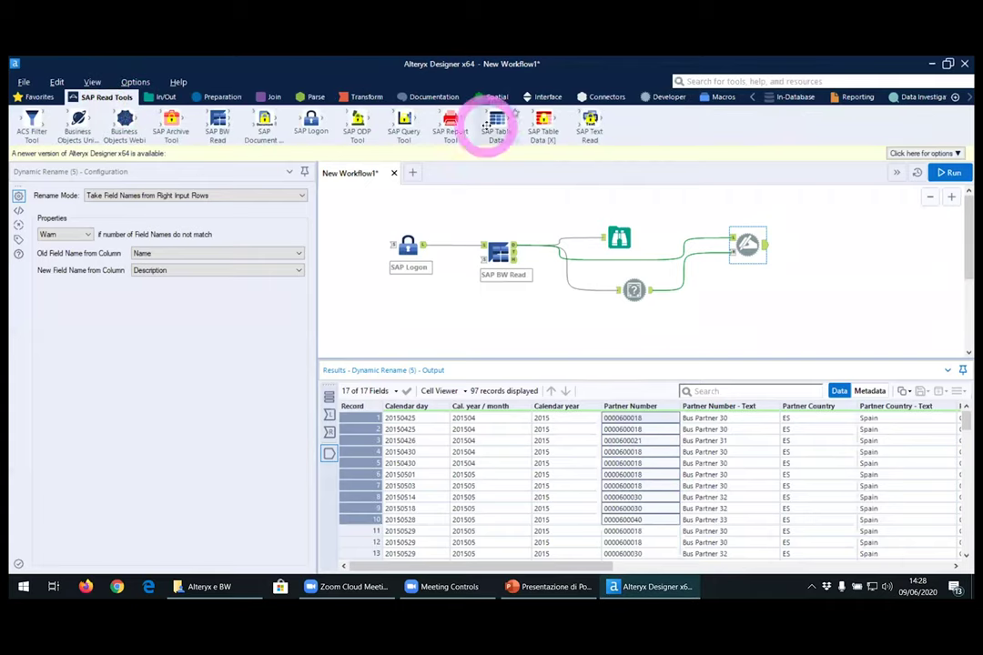
pyautogui.moveTo(498, 118); pyautogui.dragTo(860, 306)
pyautogui.click(410, 248)
pyautogui.click(853, 300)
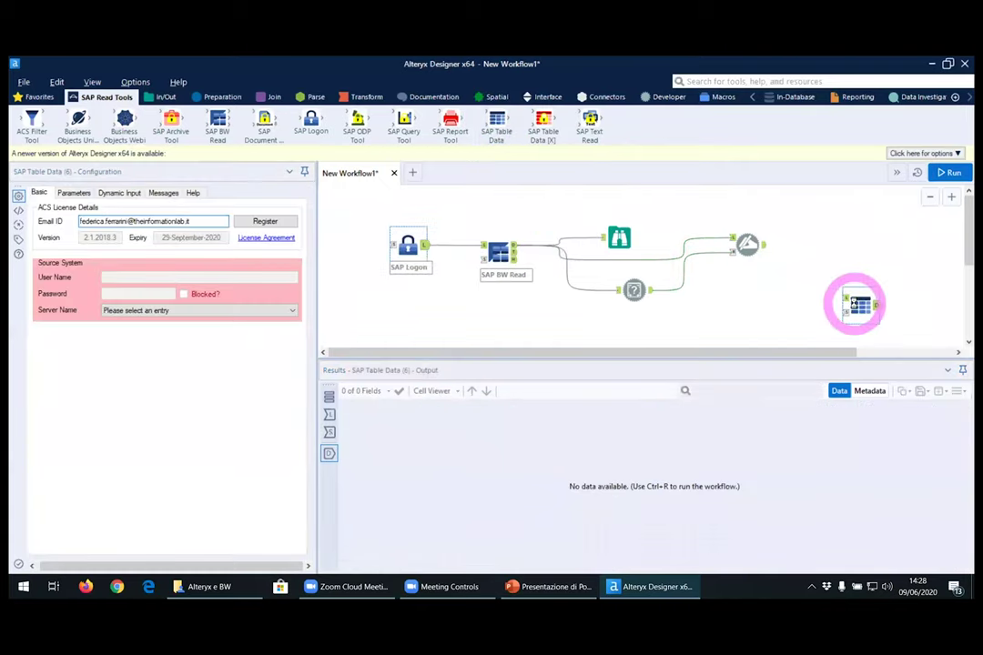
pyautogui.moveTo(860, 305); pyautogui.dragTo(860, 306)
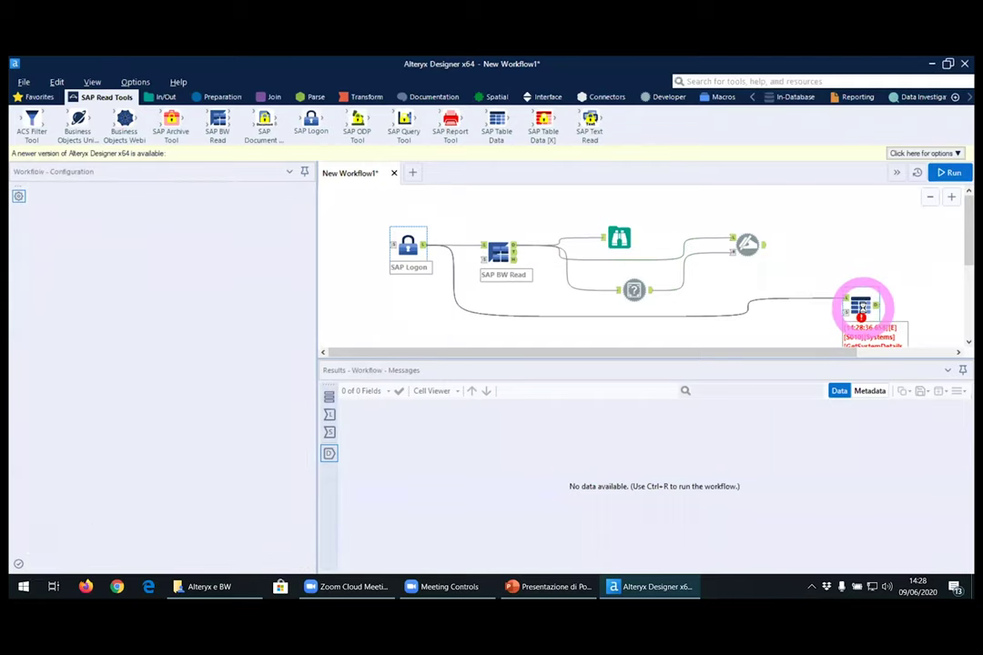
pyautogui.click(860, 306)
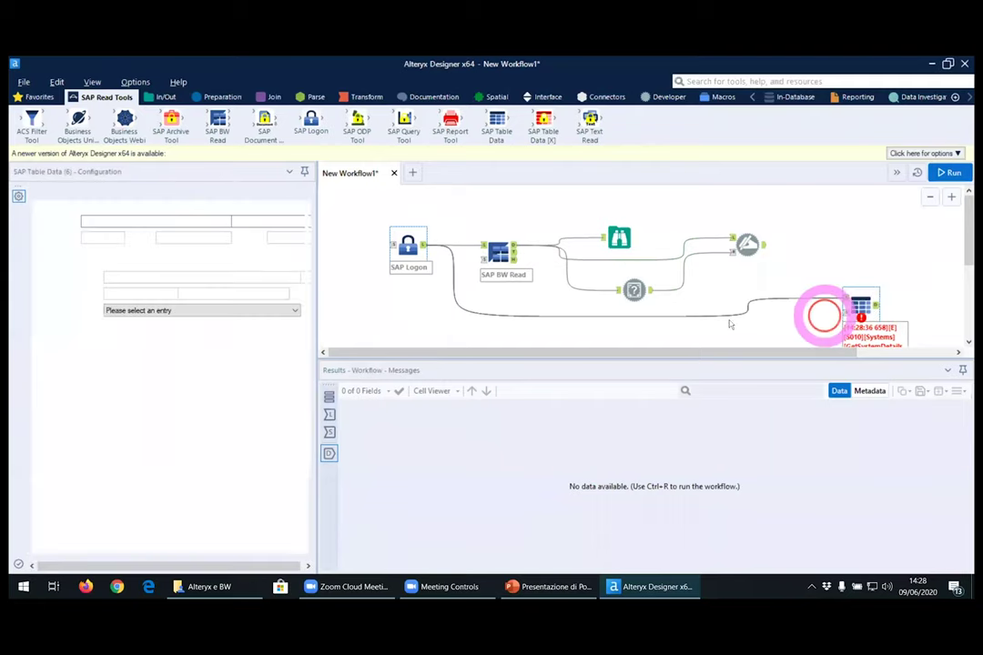
# Set the SAP Table Data tool's server to DVW CRM System and open its table selection parameters.
pyautogui.click(130, 310)
pyautogui.click(132, 338)
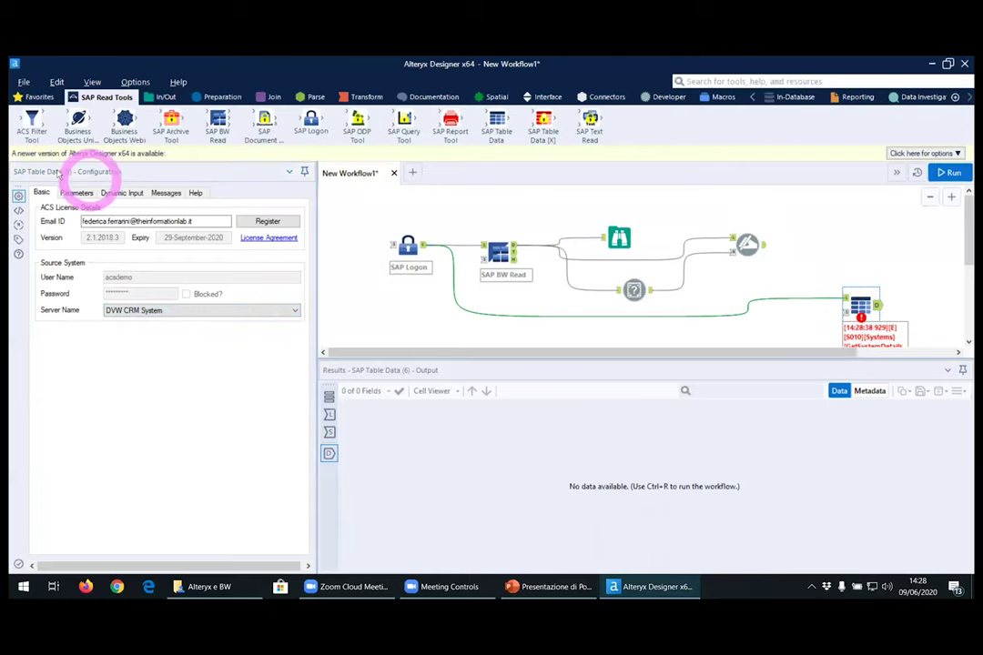
pyautogui.click(77, 193)
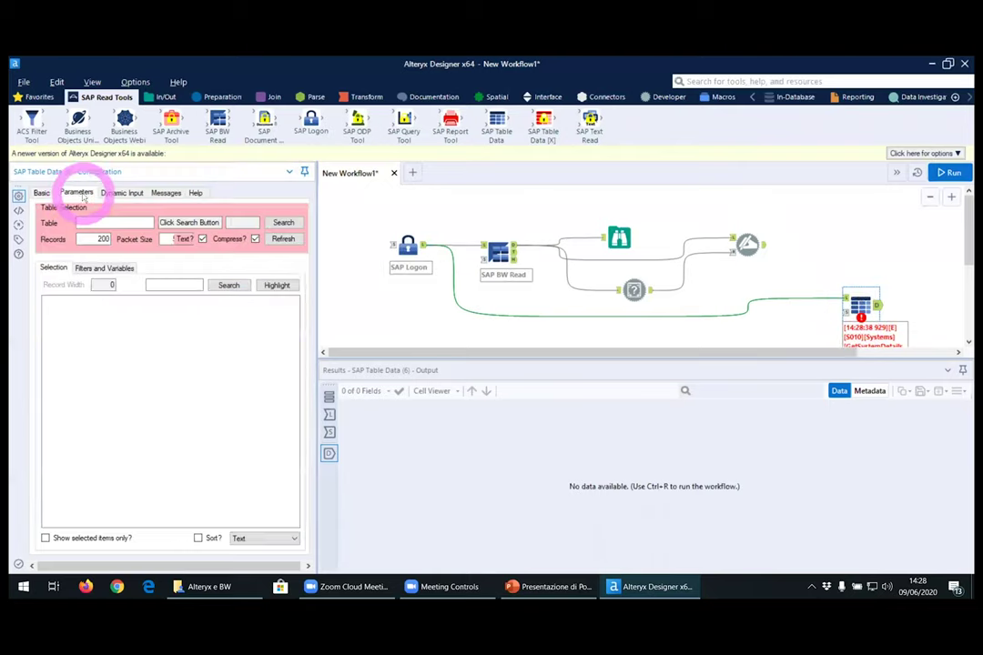
pyautogui.click(860, 305)
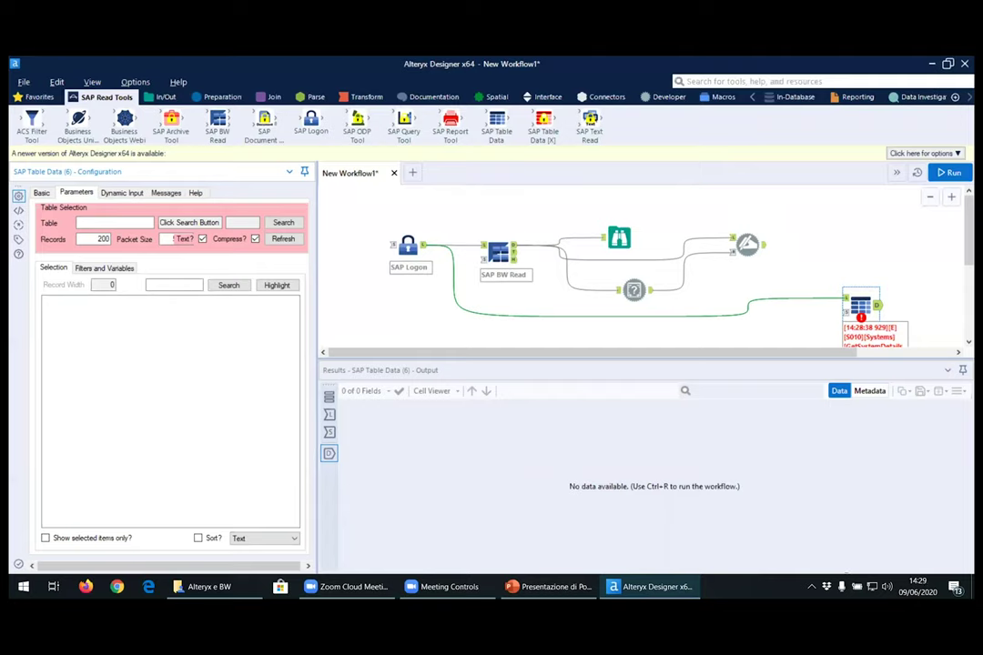
# Examine all records of the Dynamic Rename output, looking through the Partner Number values down to the last record and back.
pyautogui.click(749, 244)
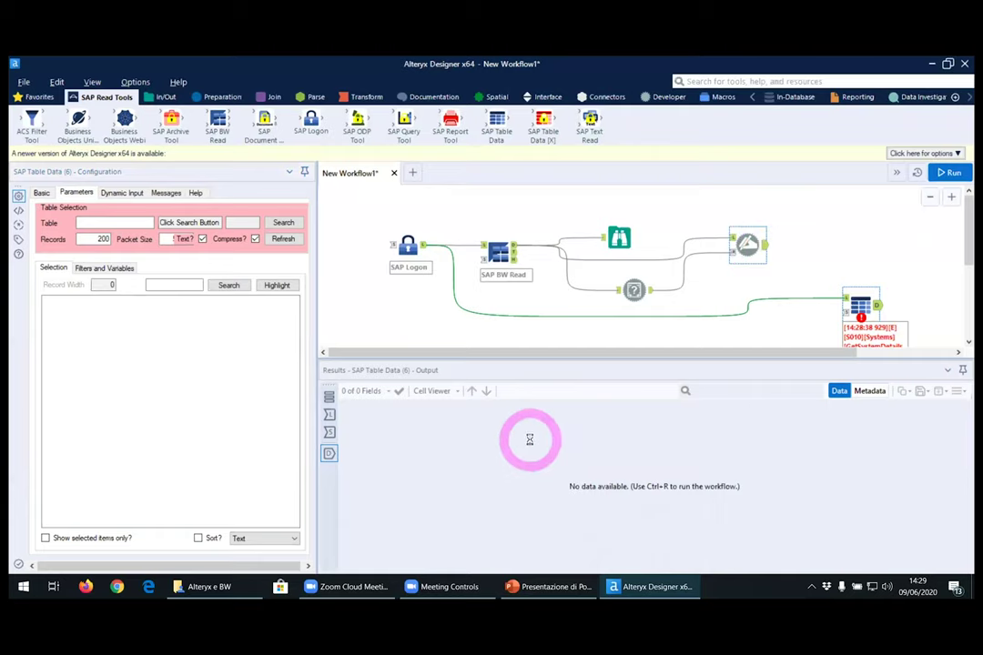
pyautogui.click(610, 466)
pyautogui.scroll(-18, 610, 469)
pyautogui.scroll(-10, 610, 469)
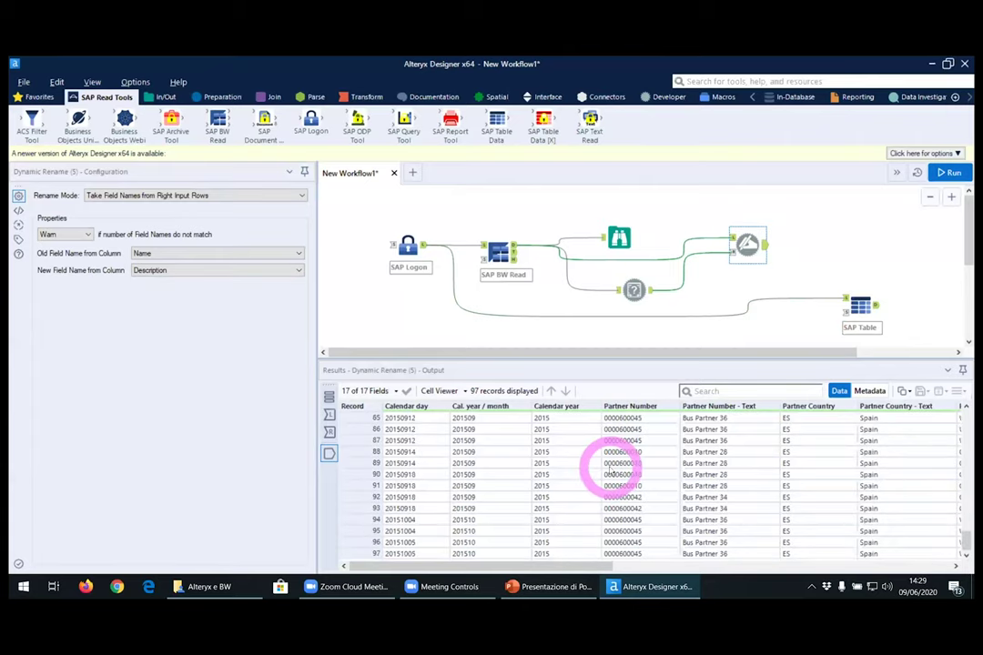
pyautogui.scroll(2, 610, 469)
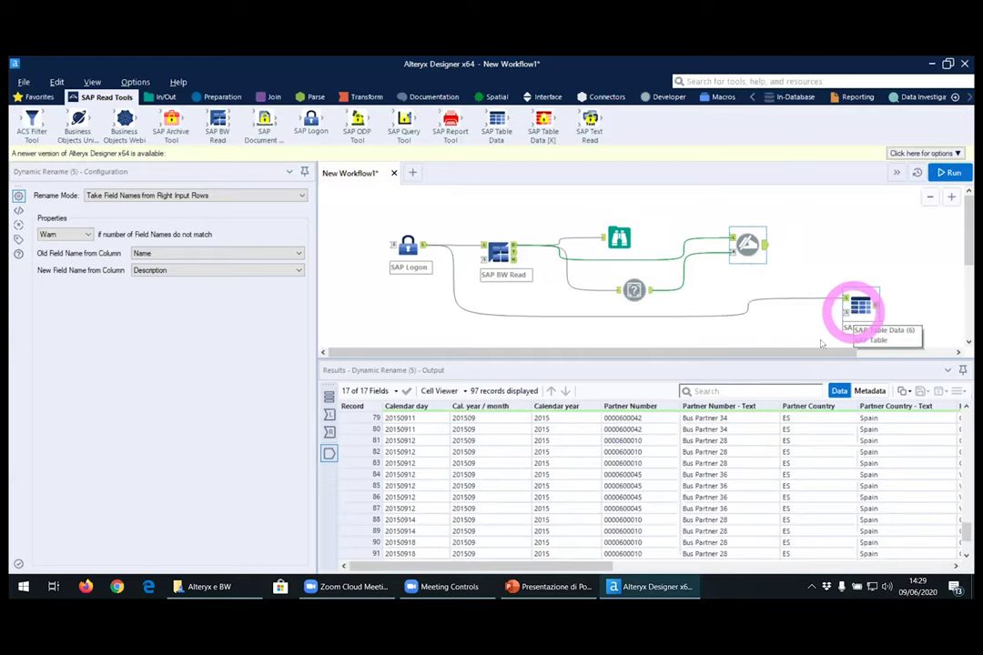
pyautogui.scroll(11, 658, 455)
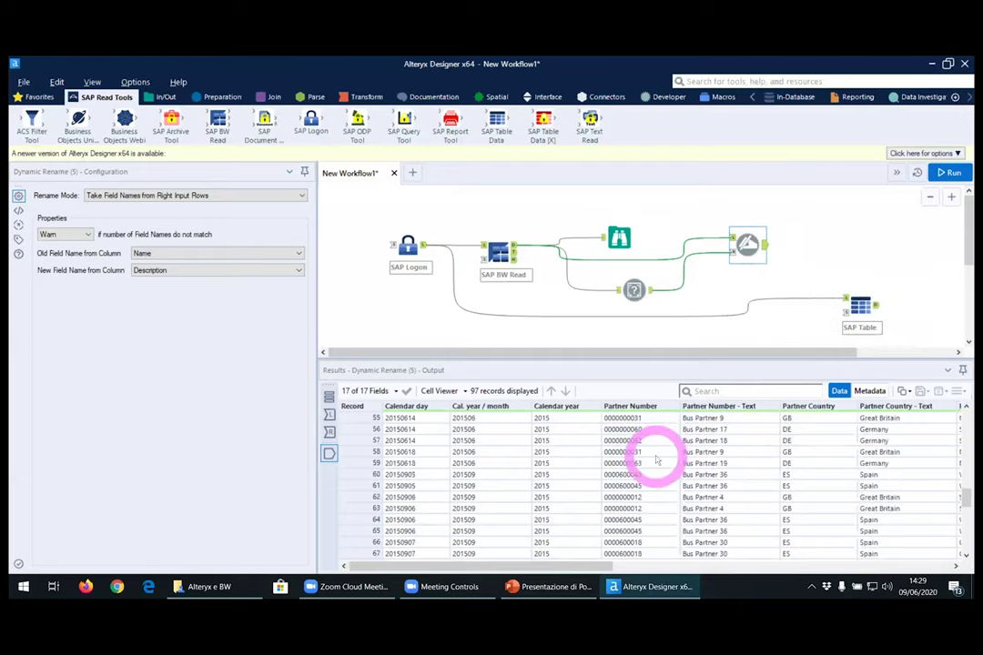
pyautogui.scroll(15, 647, 463)
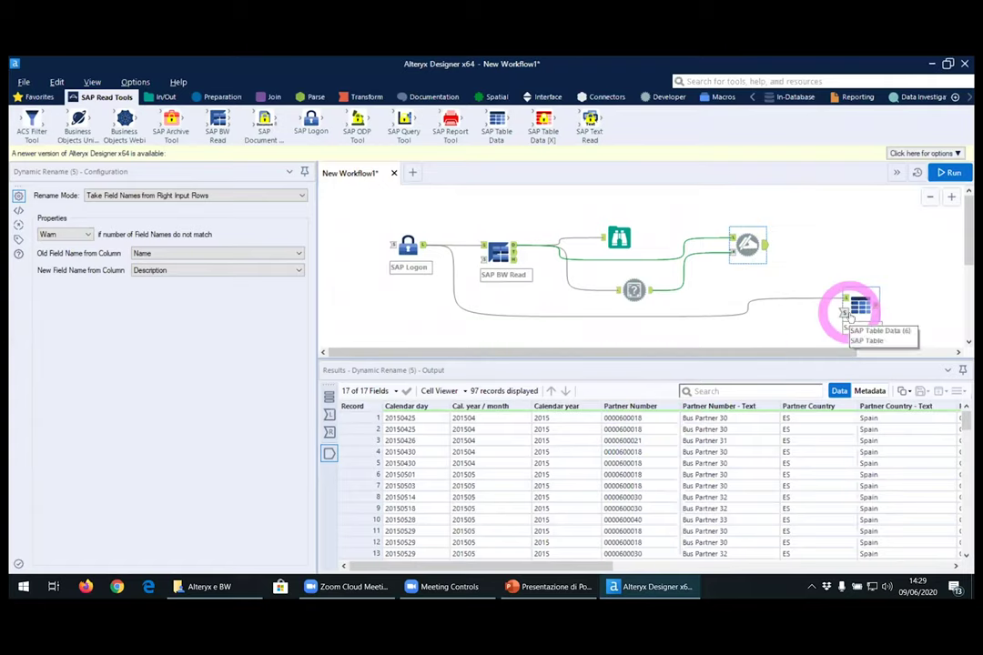
# Move the SAP Table Data tool lower on the canvas and add a Summarize tool connected to Dynamic Rename's output.
pyautogui.click(856, 309)
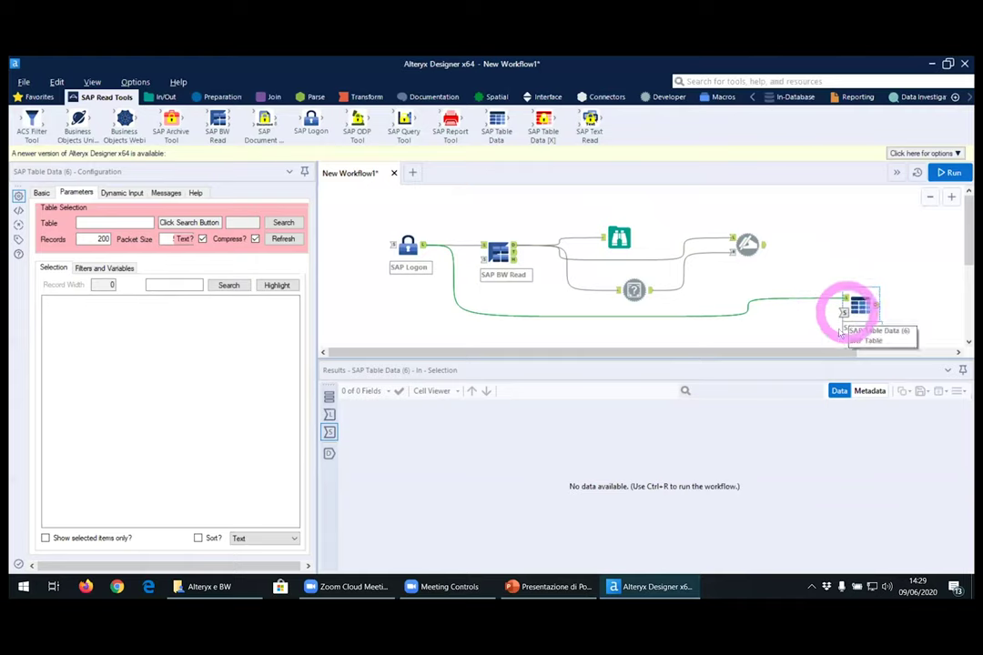
pyautogui.moveTo(761, 353); pyautogui.dragTo(824, 350)
pyautogui.moveTo(789, 305); pyautogui.dragTo(808, 337)
pyautogui.click(674, 244)
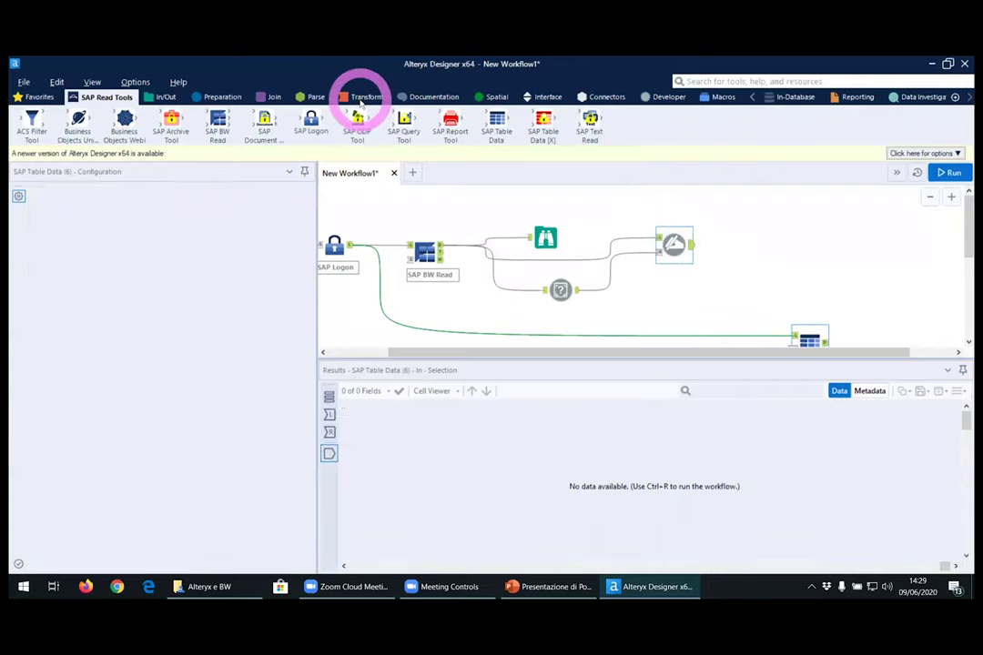
pyautogui.click(360, 96)
pyautogui.moveTo(219, 123); pyautogui.dragTo(749, 251)
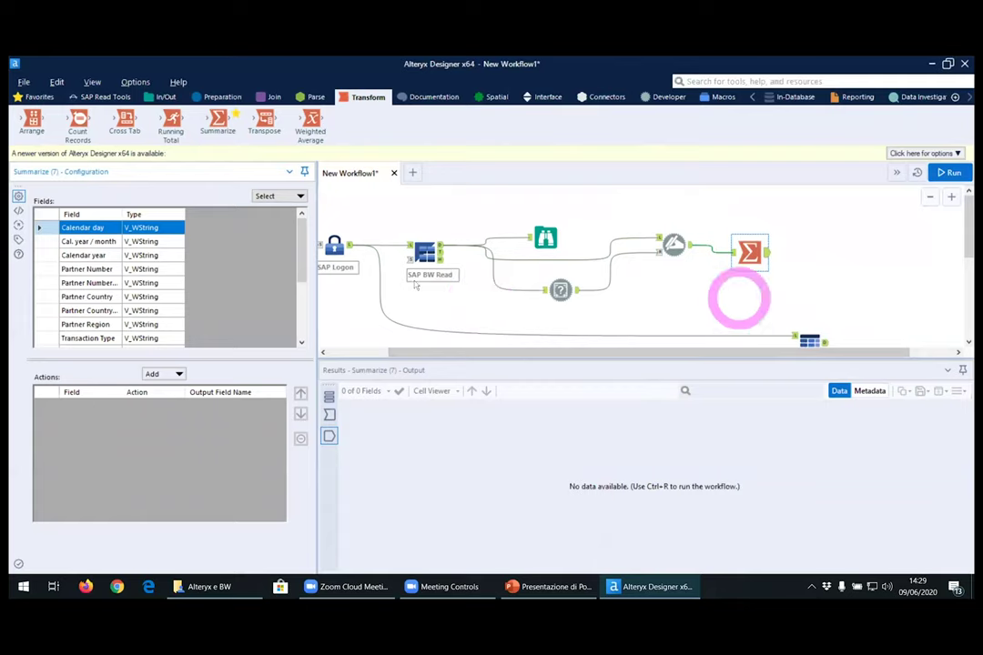
# Group the Summarize tool's output by the Partner Number field.
pyautogui.scroll(-3, 219, 293)
pyautogui.click(220, 293)
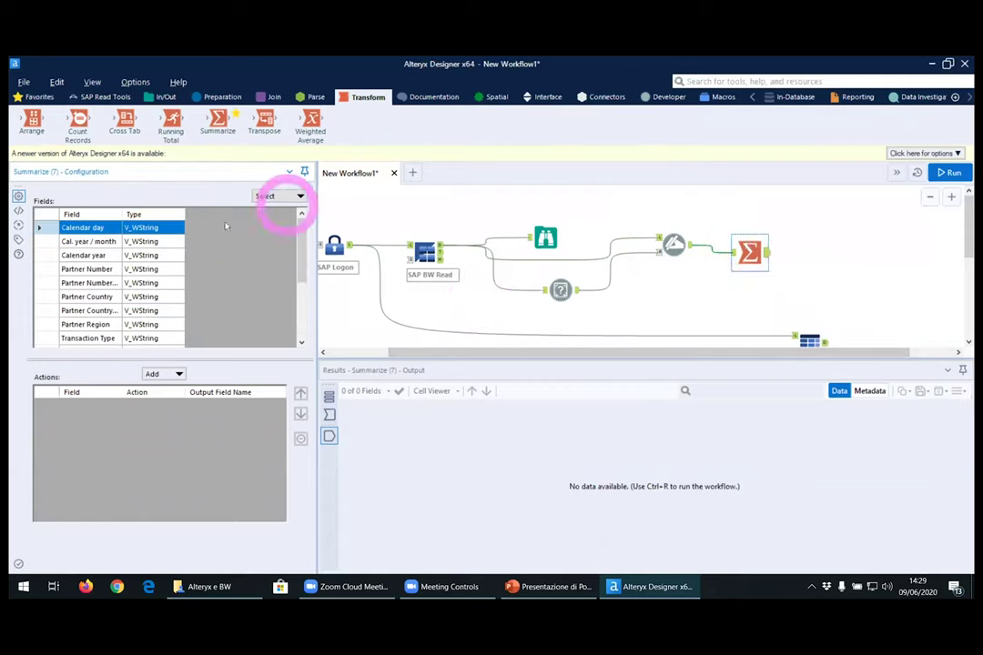
pyautogui.click(77, 269)
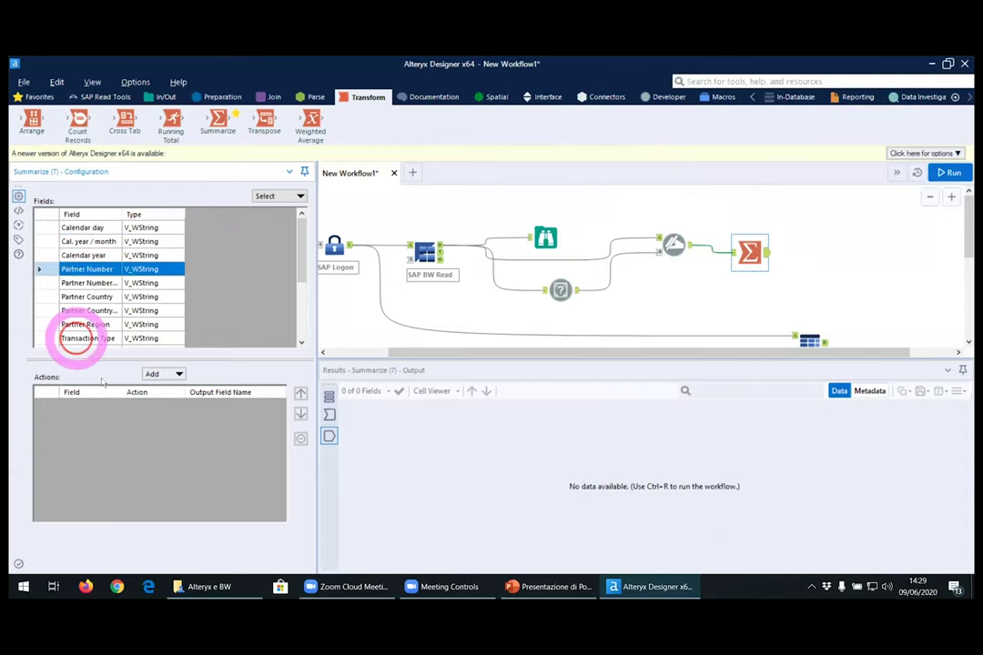
pyautogui.click(162, 373)
pyautogui.click(248, 340)
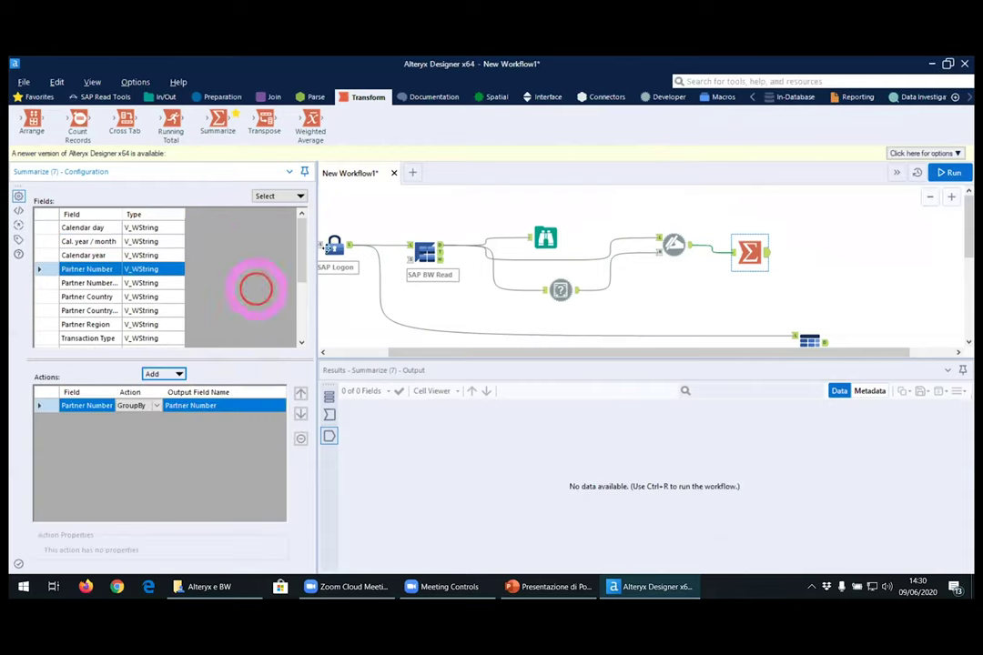
# Run the workflow and examine the Partner Number values in the Summarize output down to the last record.
pyautogui.click(765, 253)
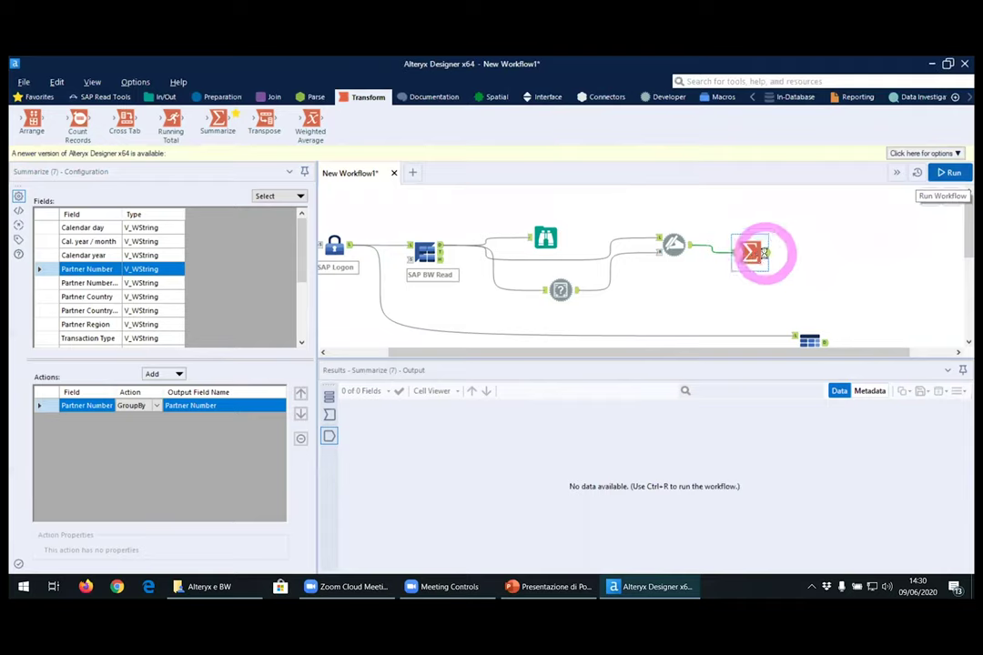
pyautogui.hotkey('ctrl', 'r')
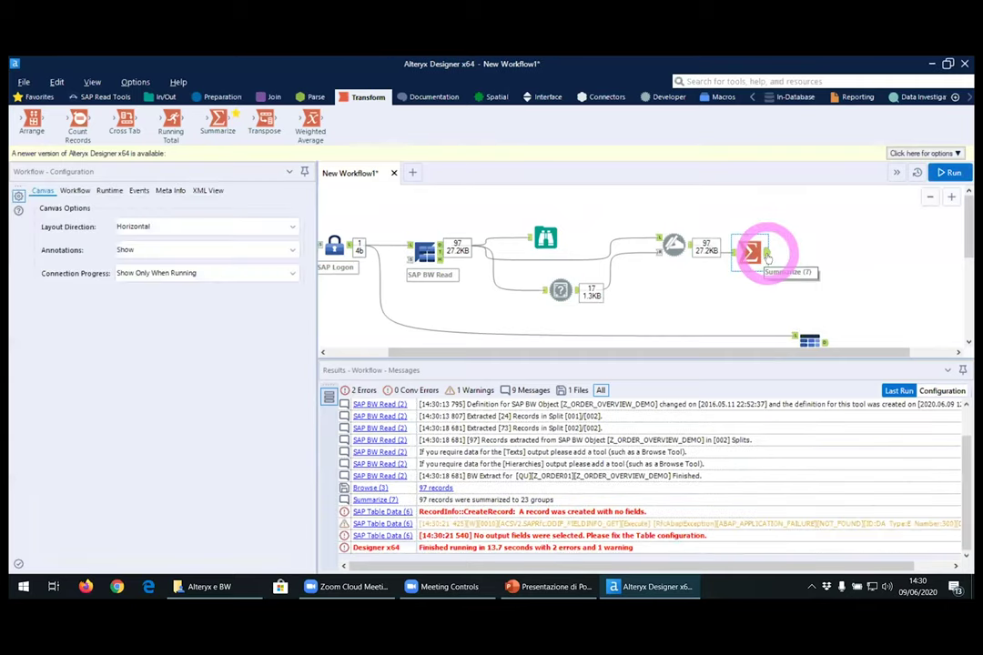
pyautogui.click(767, 259)
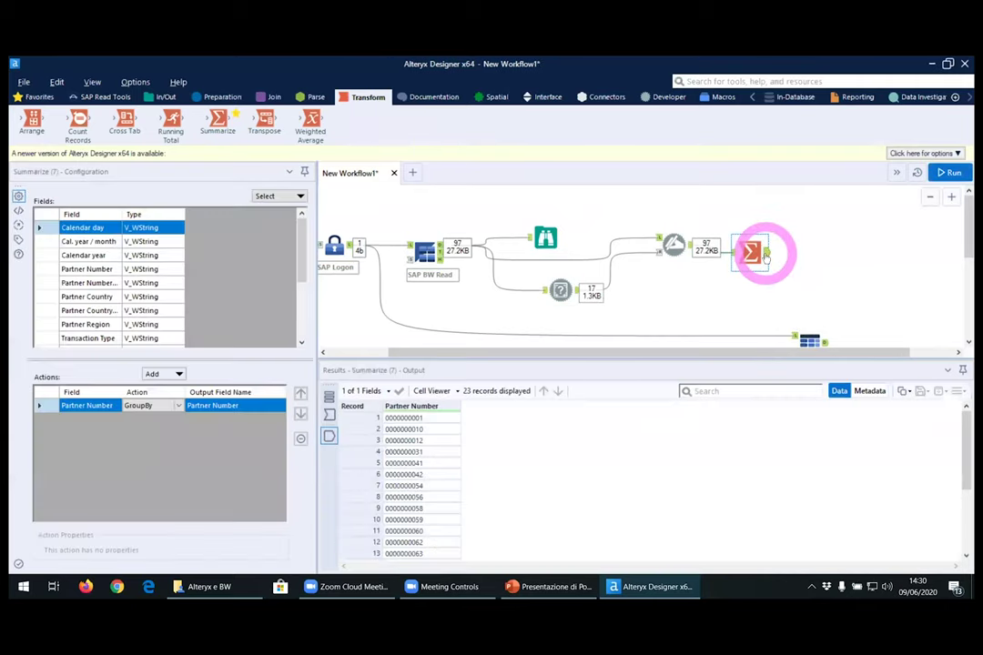
pyautogui.scroll(-1, 783, 261)
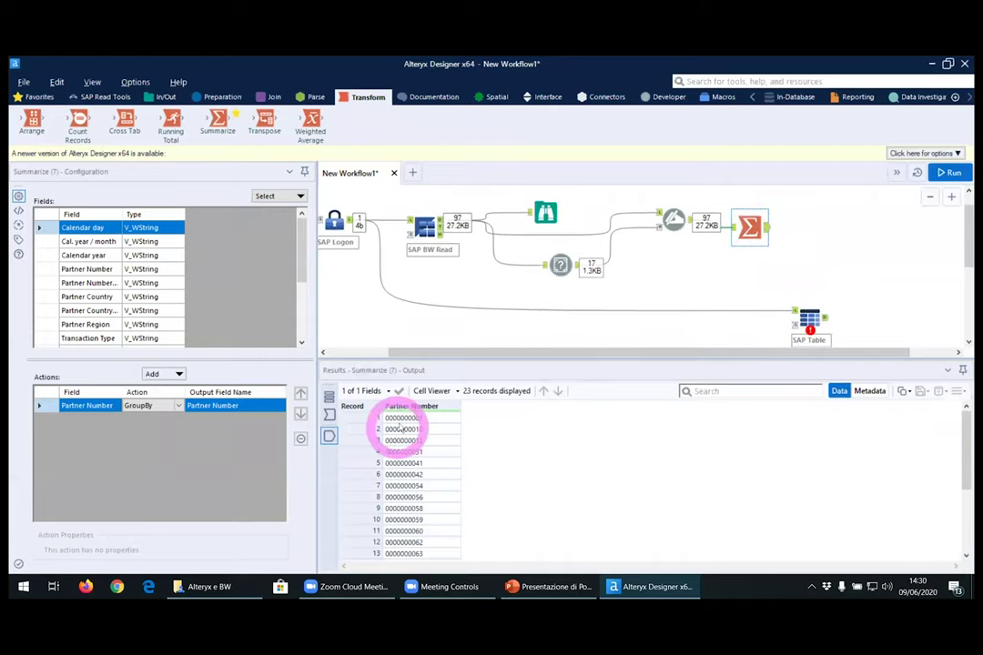
pyautogui.scroll(-4, 401, 428)
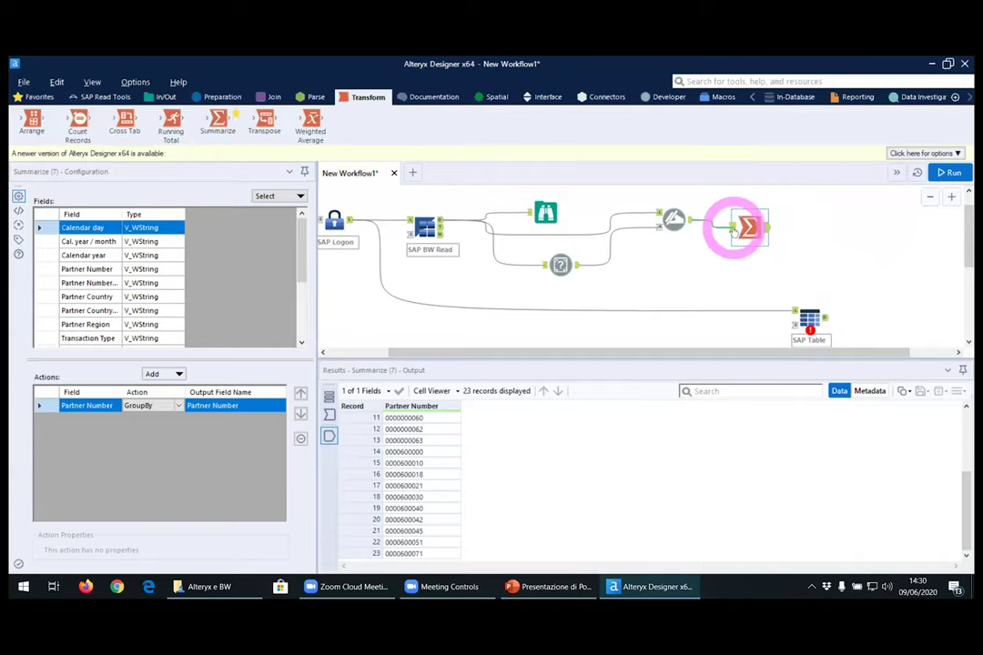
# Move the SAP Table Data tool slightly up and search its available SAP tables for but0001 and but001.
pyautogui.click(810, 318)
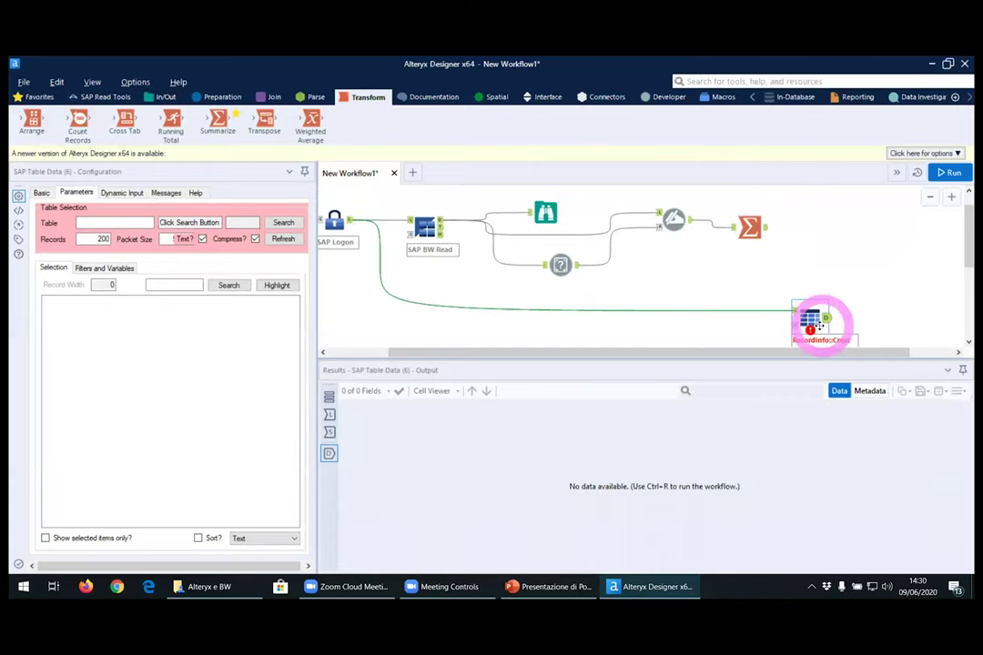
pyautogui.moveTo(808, 319)
pyautogui.moveTo(808, 319); pyautogui.dragTo(811, 308)
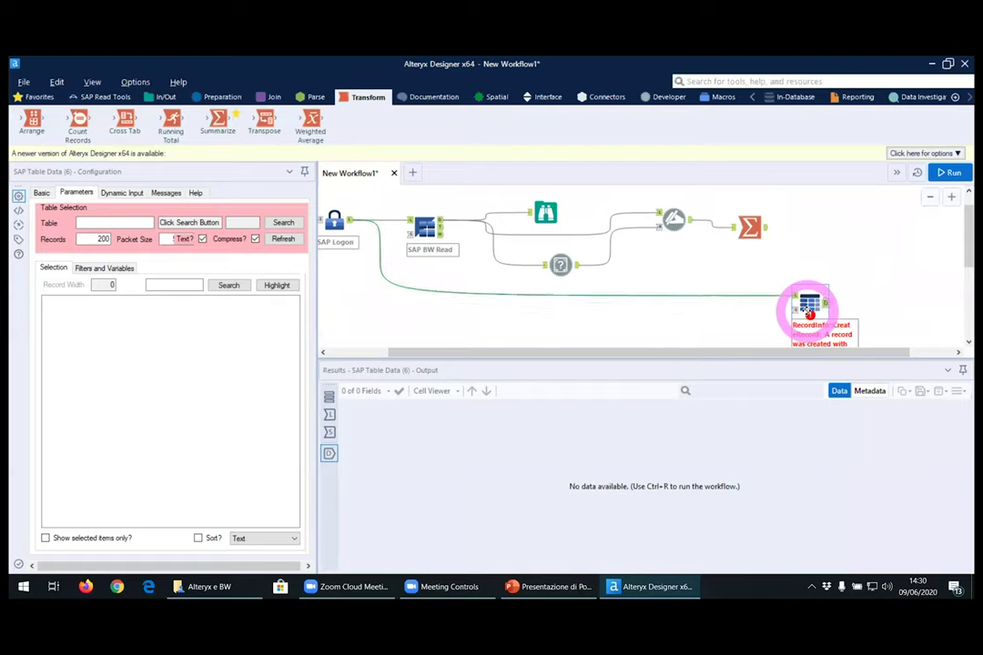
pyautogui.click(243, 223)
pyautogui.click(271, 287)
pyautogui.click(283, 222)
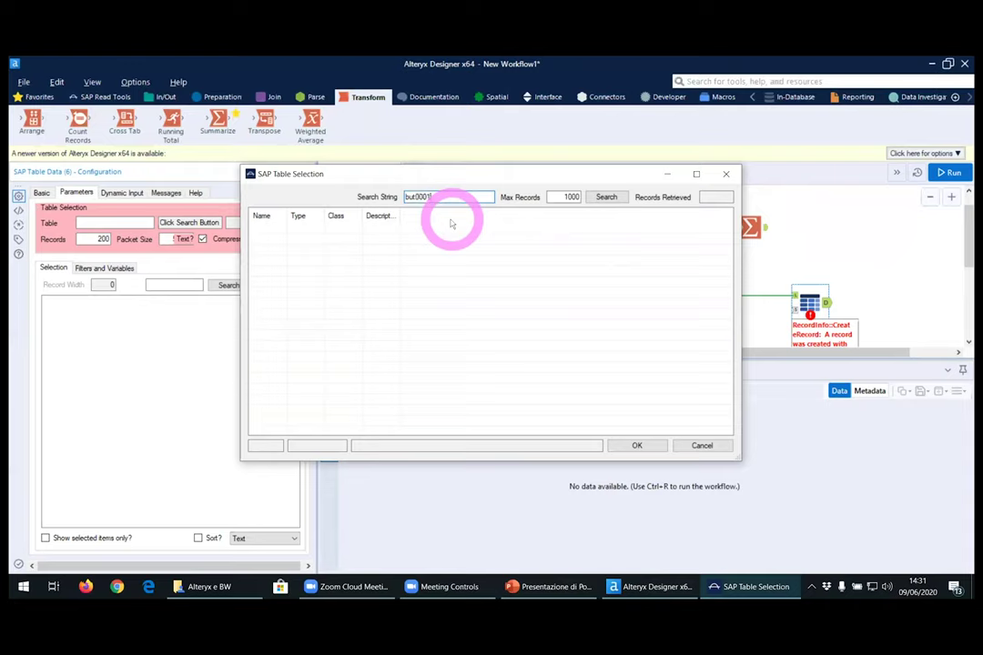
pyautogui.click(606, 197)
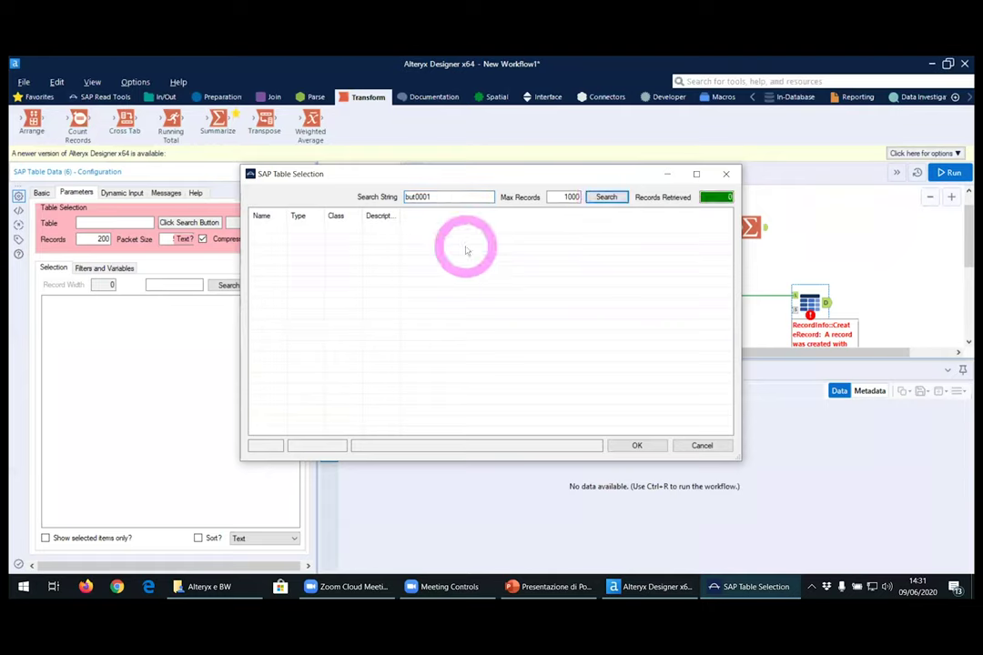
pyautogui.click(419, 197)
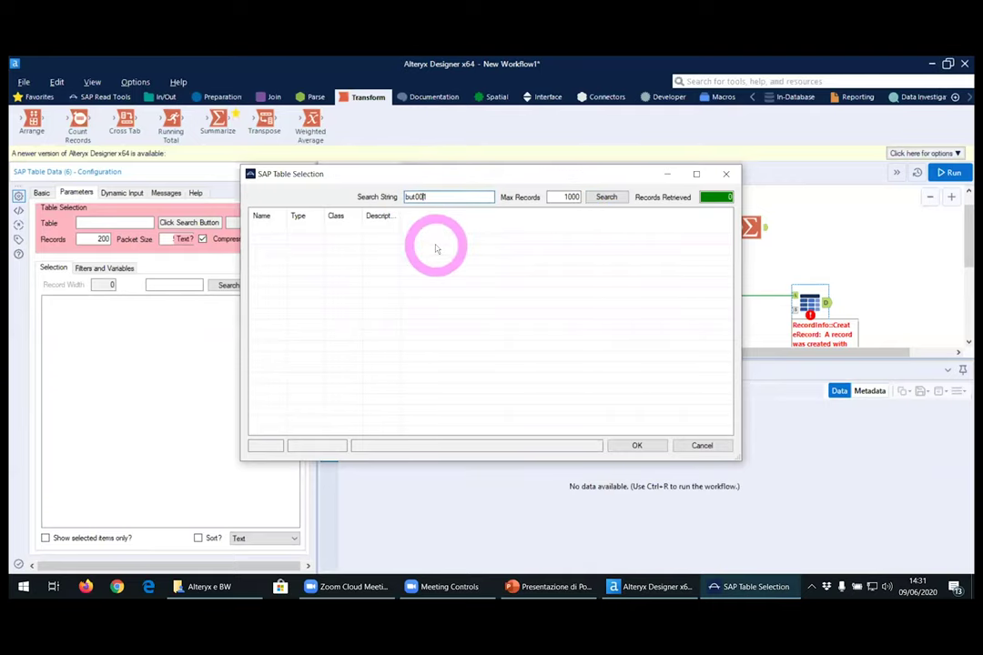
pyautogui.click(608, 196)
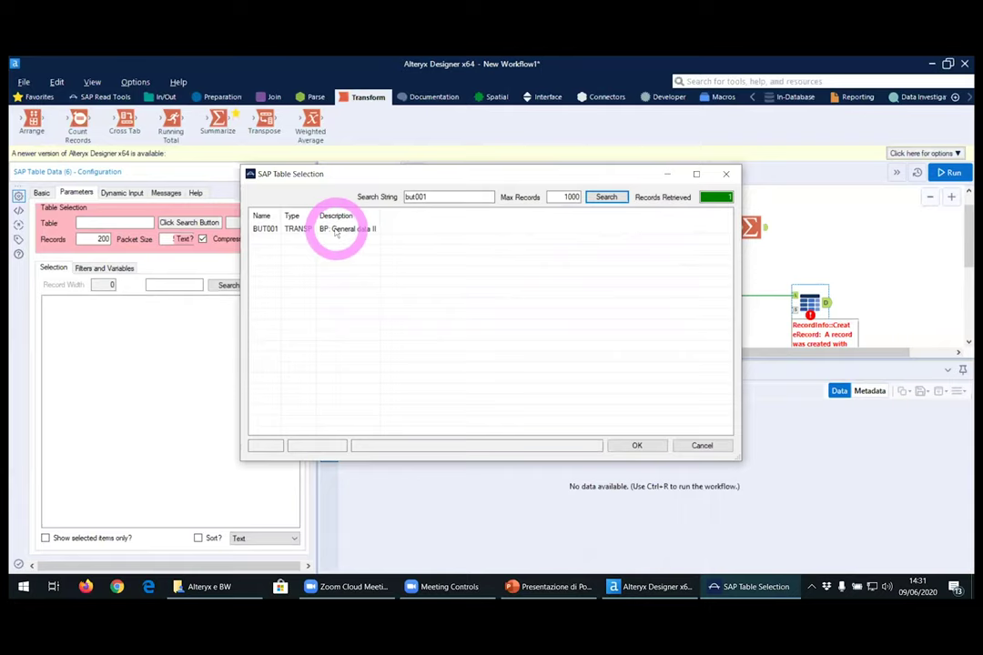
# Search the SAP tables for but000 and choose BUT000 (BP: General data I) as the table to read.
pyautogui.click(470, 198)
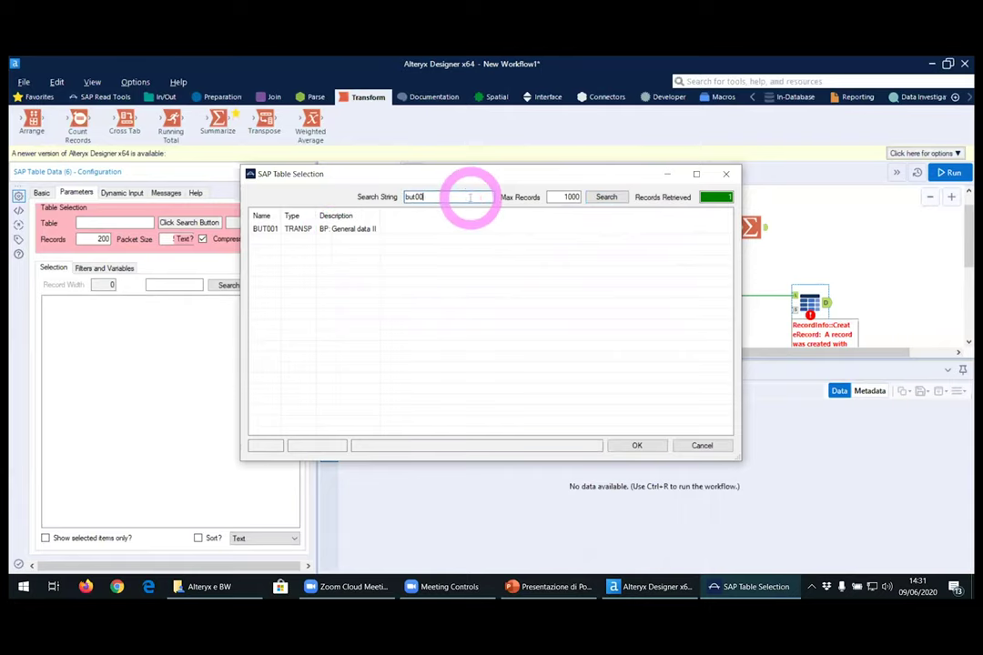
pyautogui.click(605, 198)
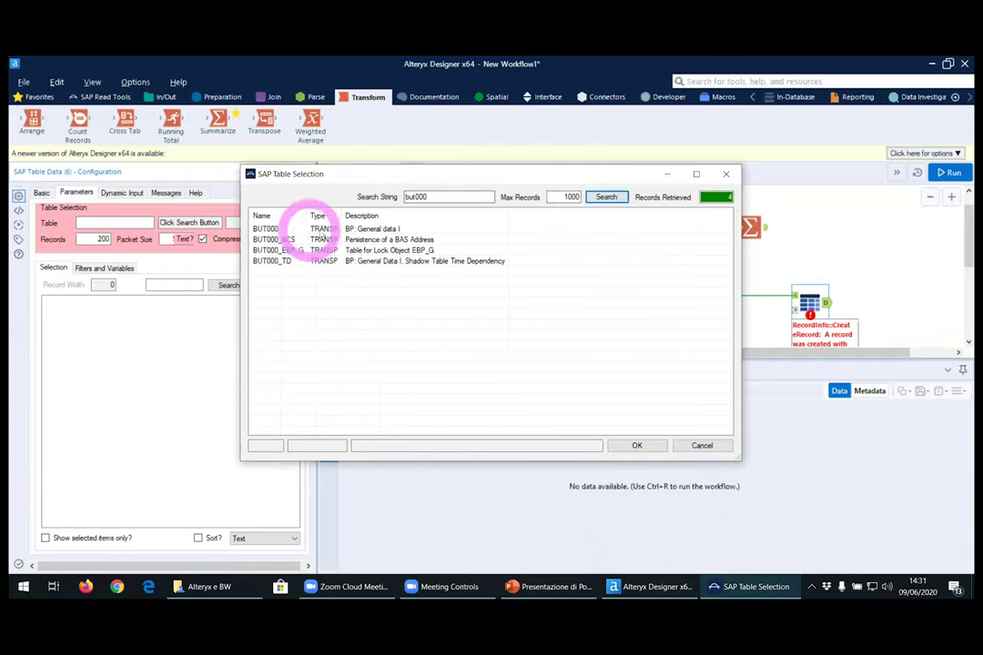
pyautogui.click(355, 229)
pyautogui.click(640, 446)
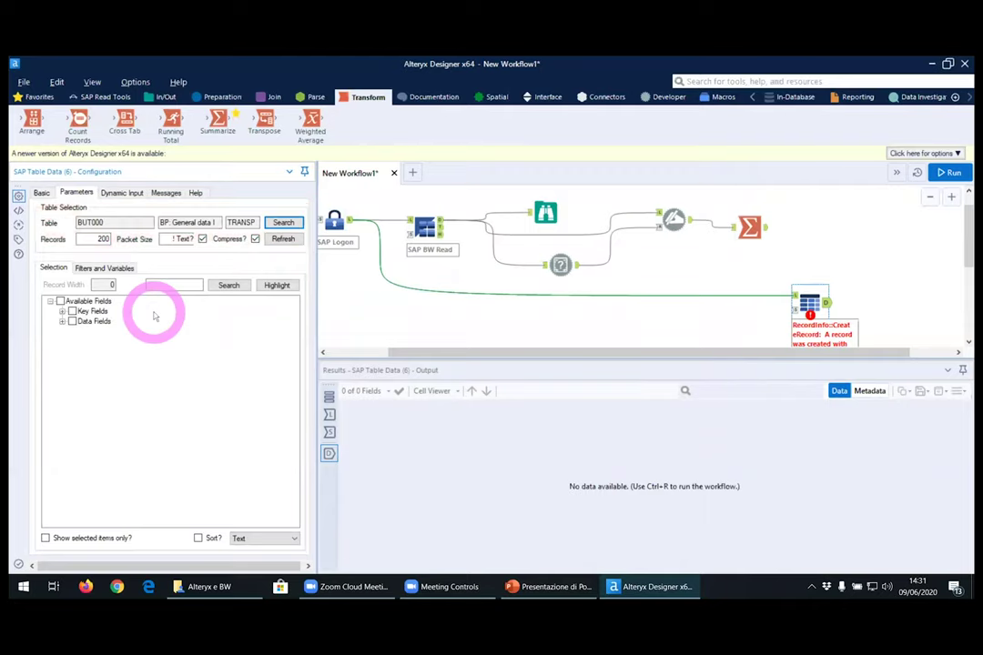
# Include the key field Business Partner ID and the data fields Search term 1 and Search Term 2 for business partner.
pyautogui.click(109, 268)
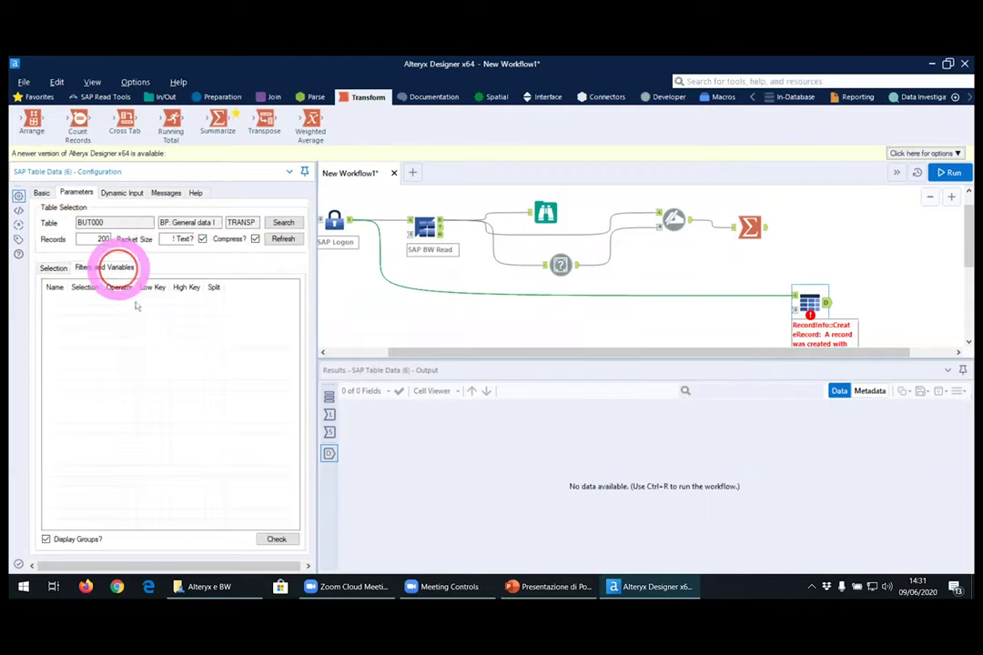
pyautogui.click(55, 267)
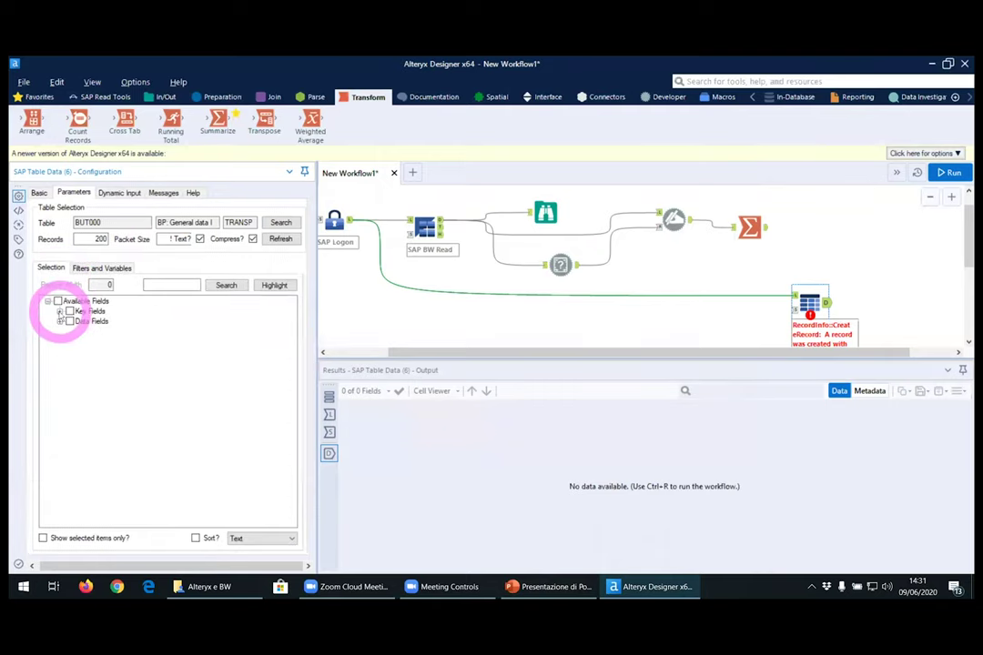
pyautogui.click(59, 311)
pyautogui.click(59, 352)
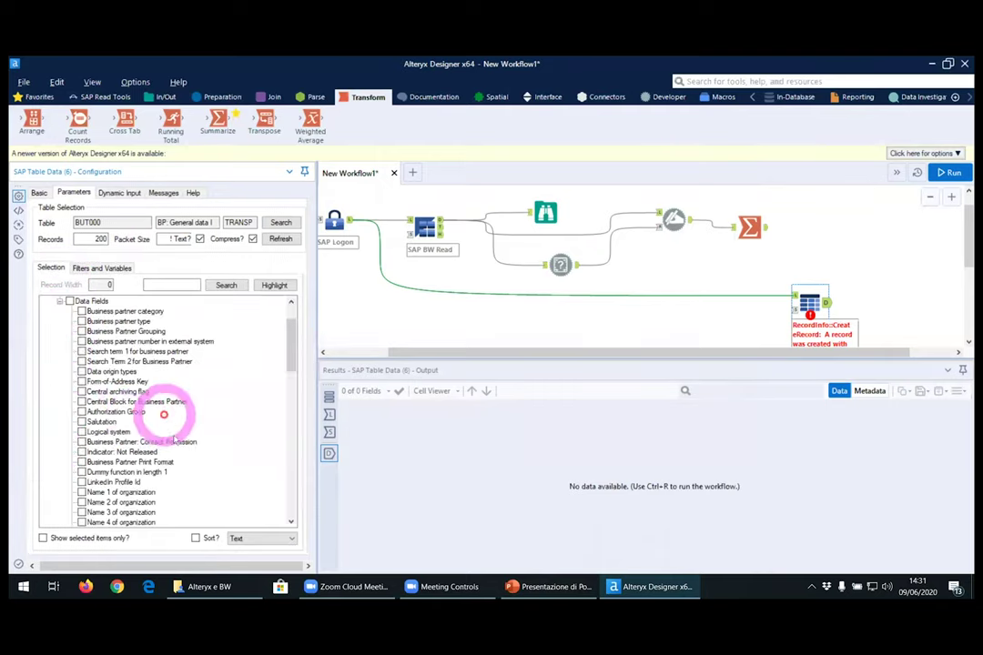
pyautogui.scroll(2, 196, 423)
pyautogui.click(82, 341)
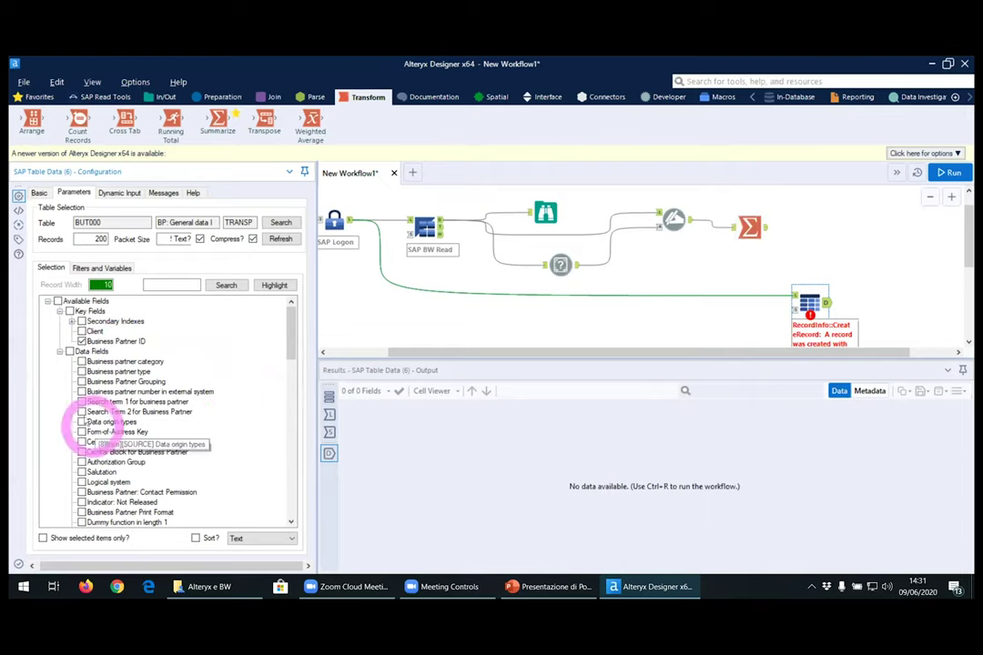
pyautogui.click(82, 402)
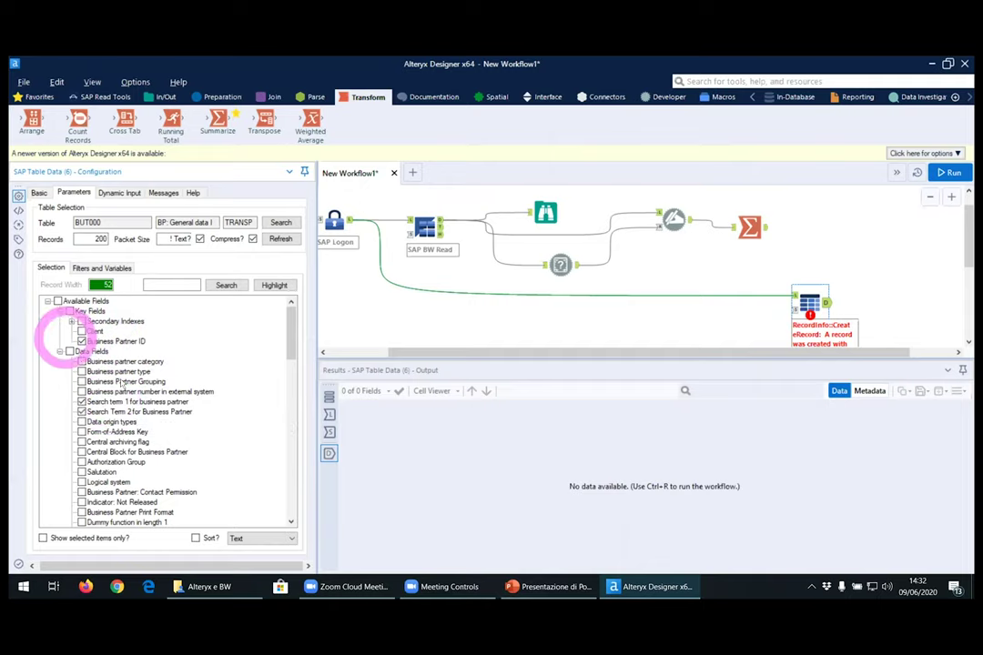
# Add an Include, Equal To filter on Business Partner ID, using the listed row of X characters as its low value.
pyautogui.rightClick(124, 343)
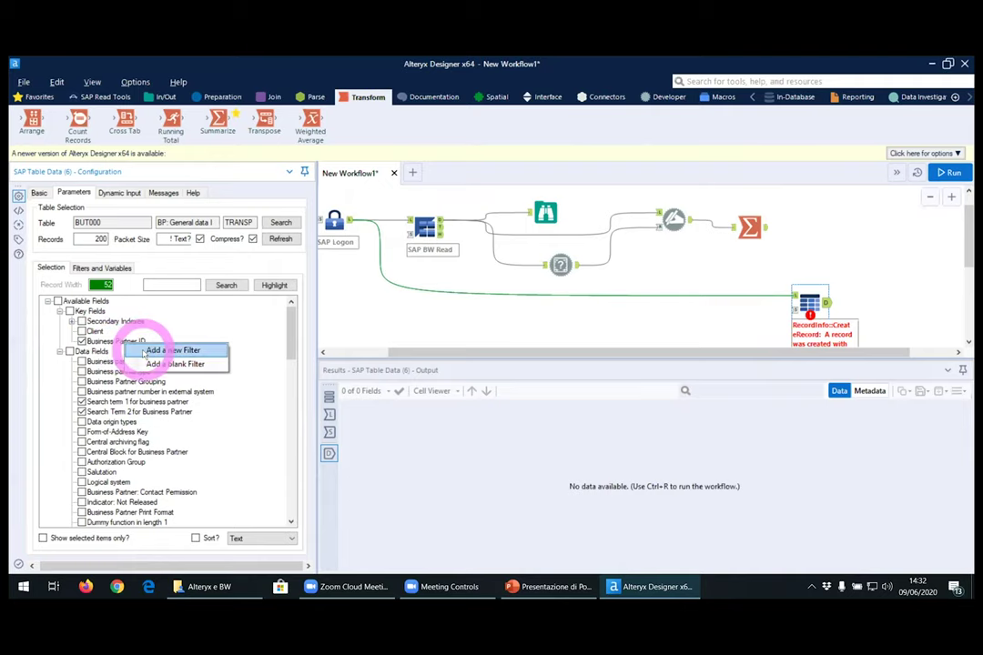
pyautogui.click(154, 351)
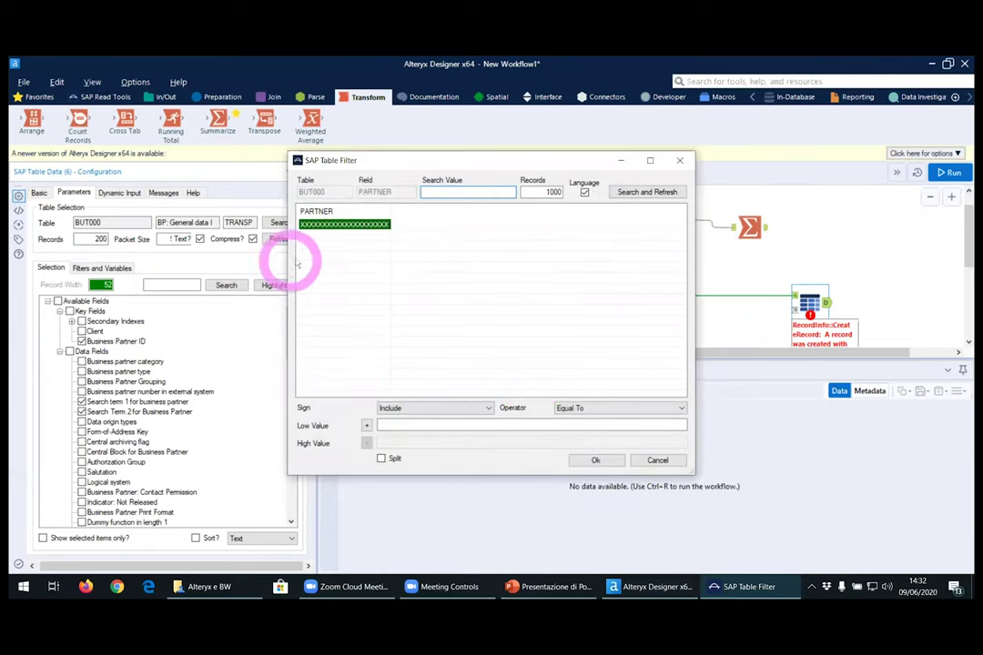
pyautogui.click(333, 225)
pyautogui.click(366, 425)
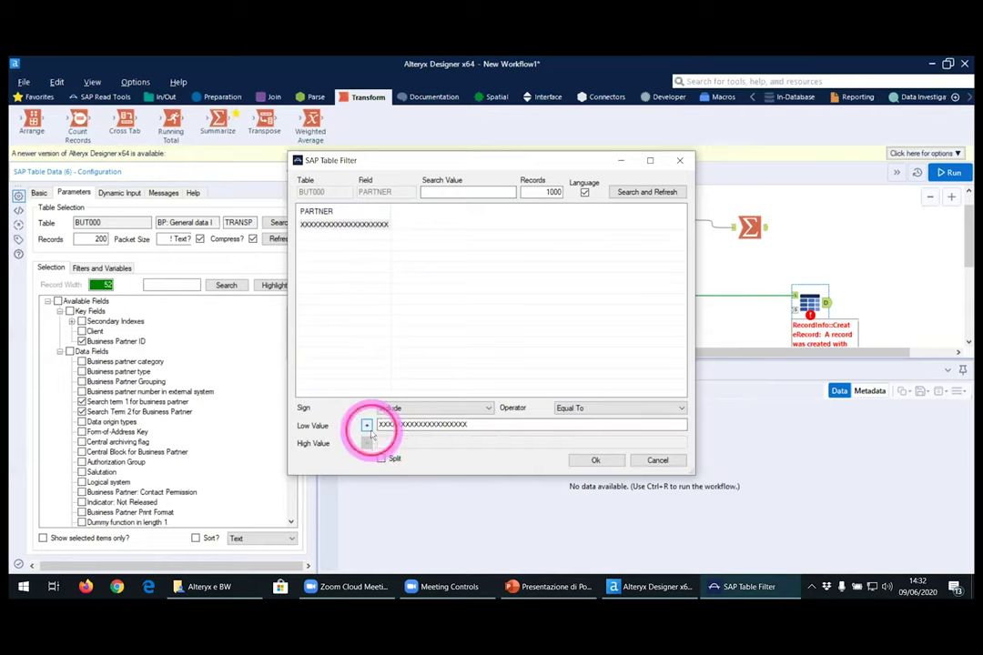
pyautogui.click(587, 463)
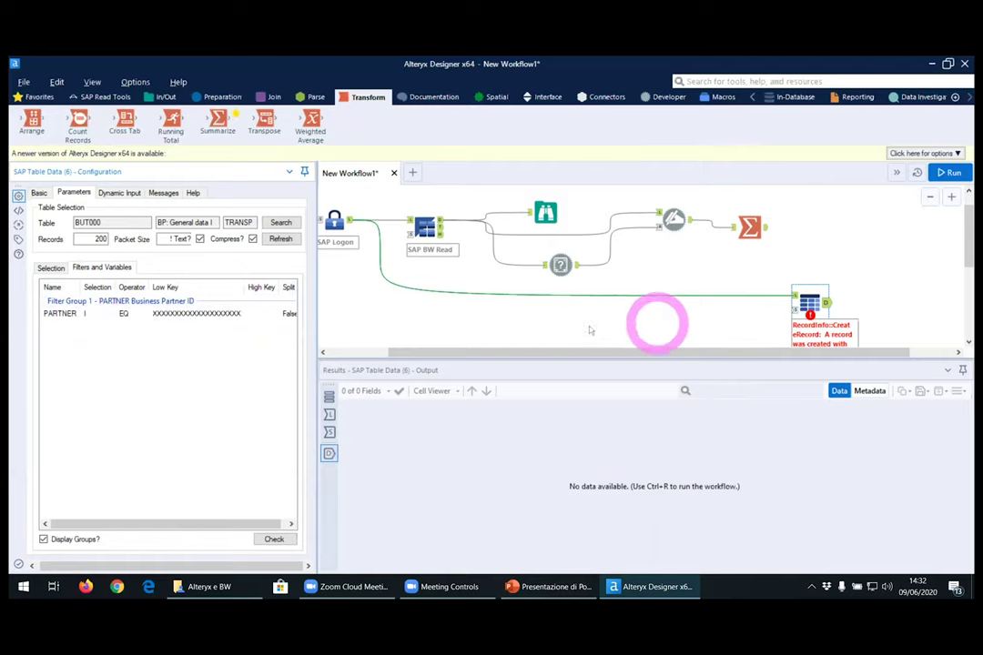
# Copy the PARTNER filter's headers and values from SAP Table Data, and add a Text Input tool below the SAP Logon connection line.
pyautogui.click(751, 224)
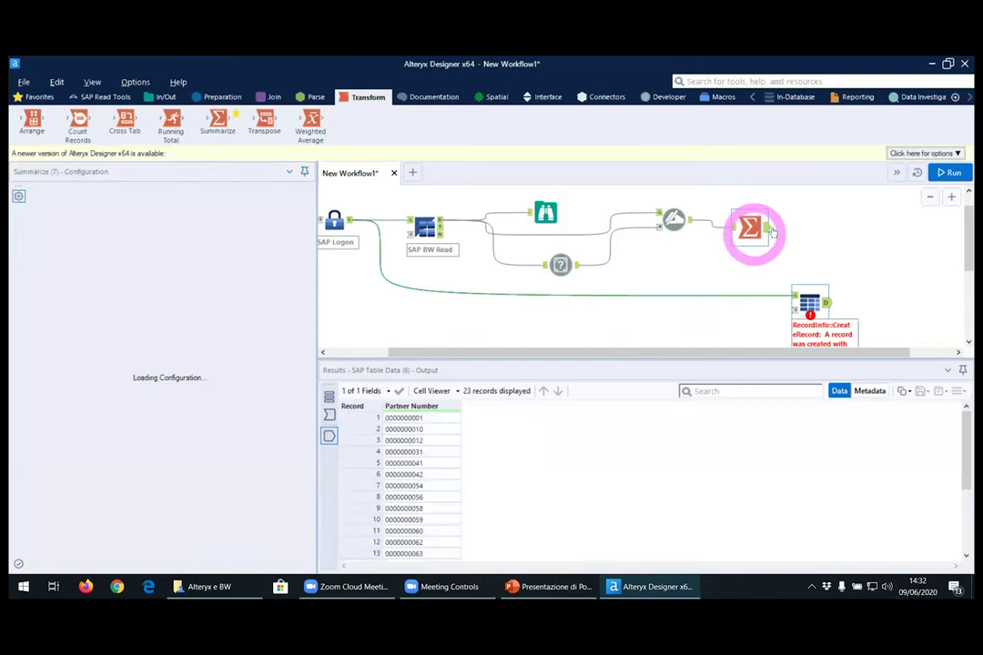
pyautogui.click(813, 304)
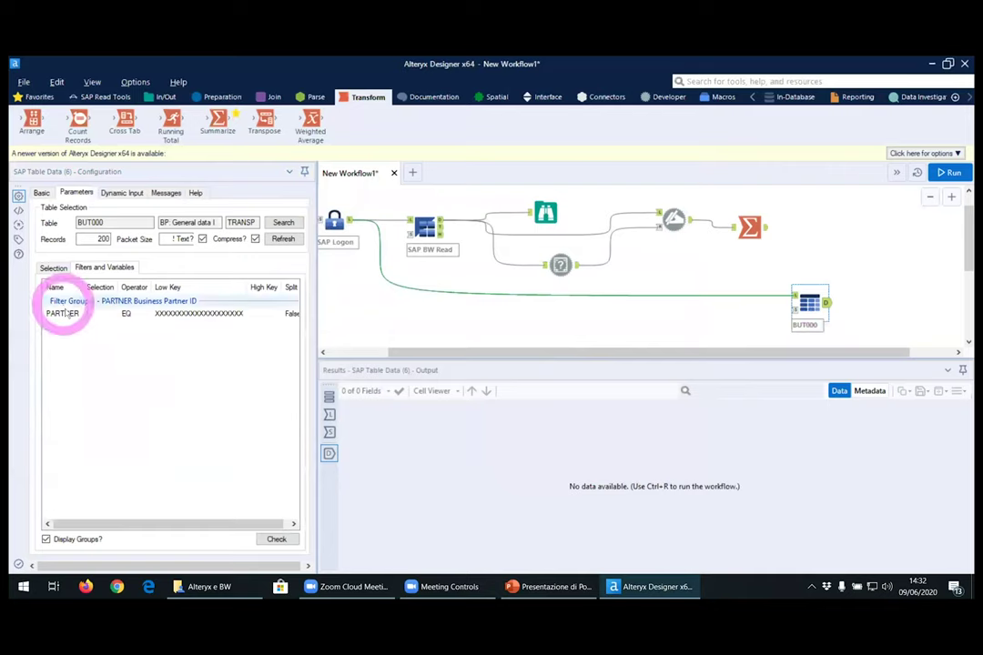
pyautogui.rightClick(62, 314)
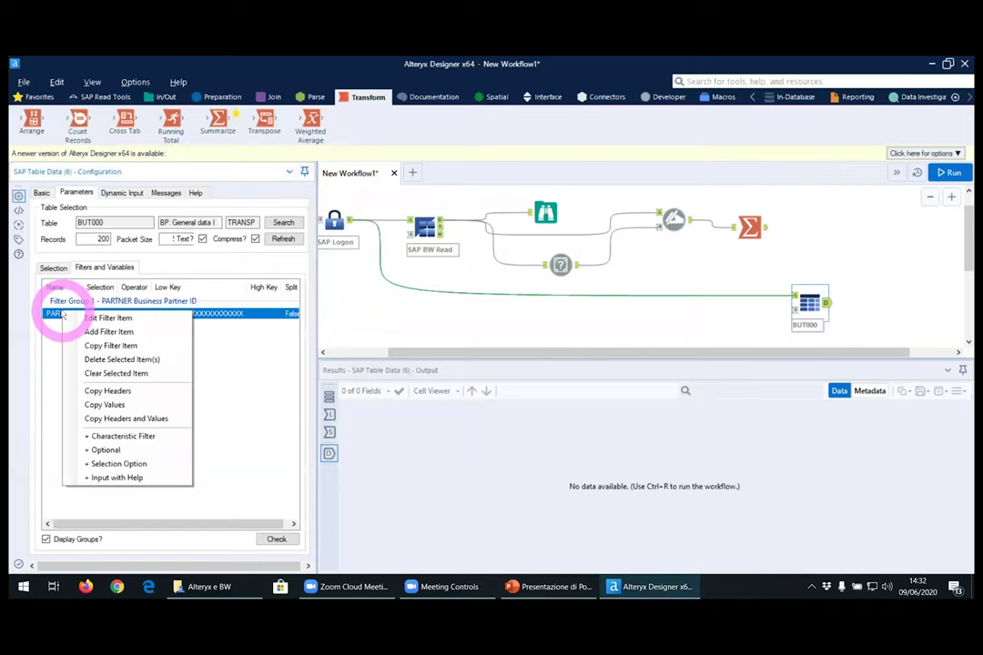
pyautogui.click(145, 419)
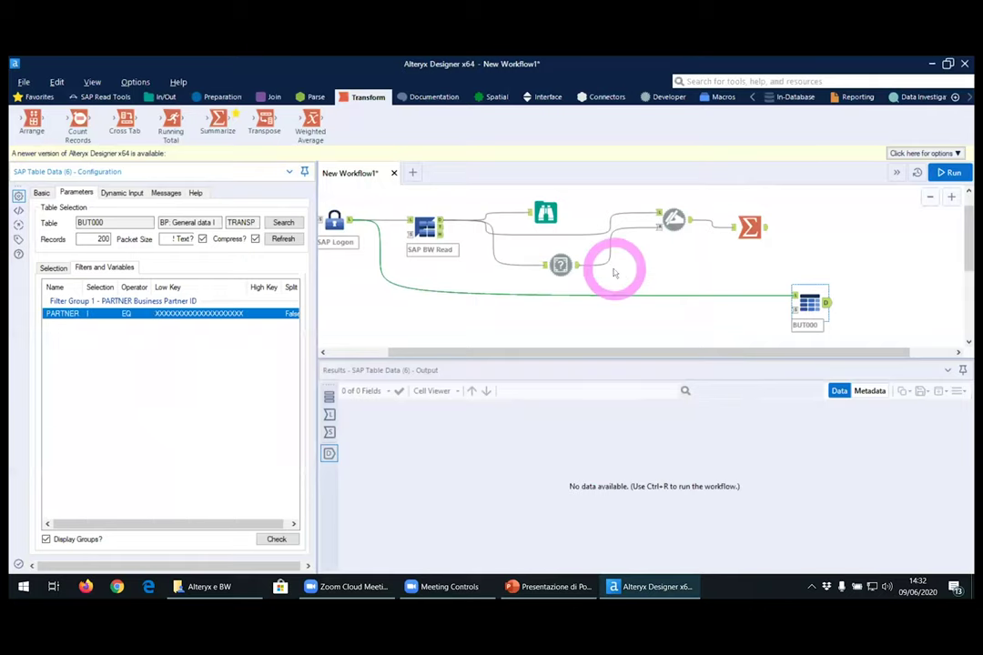
pyautogui.click(167, 97)
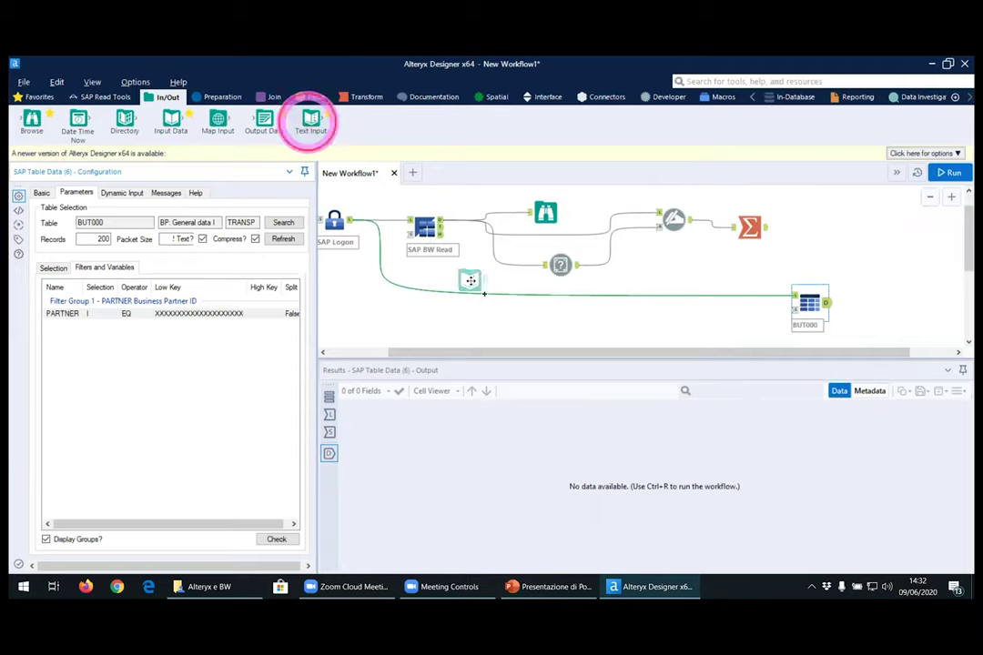
pyautogui.moveTo(484, 293); pyautogui.dragTo(687, 346)
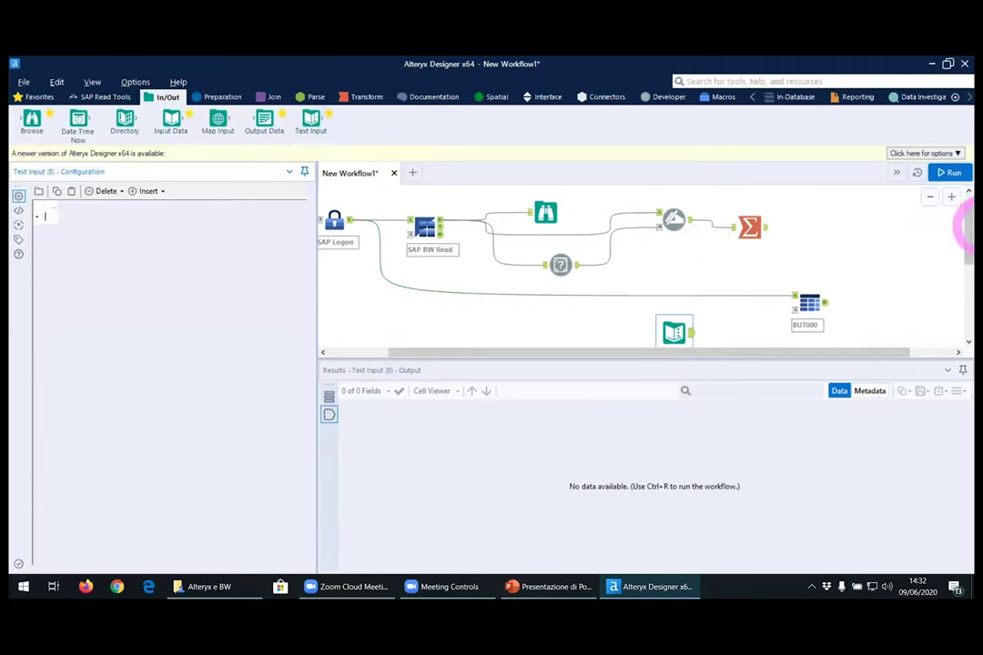
# Paste the copied PARTNER filter headers and values into the Text Input table and widen its LowKey column to show the whole value.
pyautogui.scroll(-1, 956, 237)
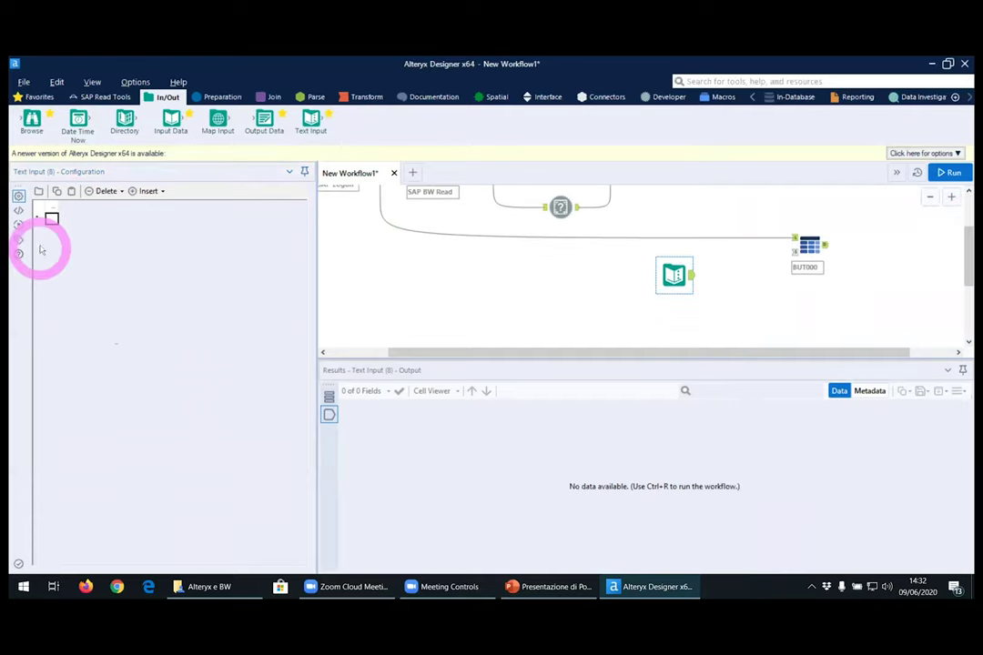
pyautogui.click(50, 204)
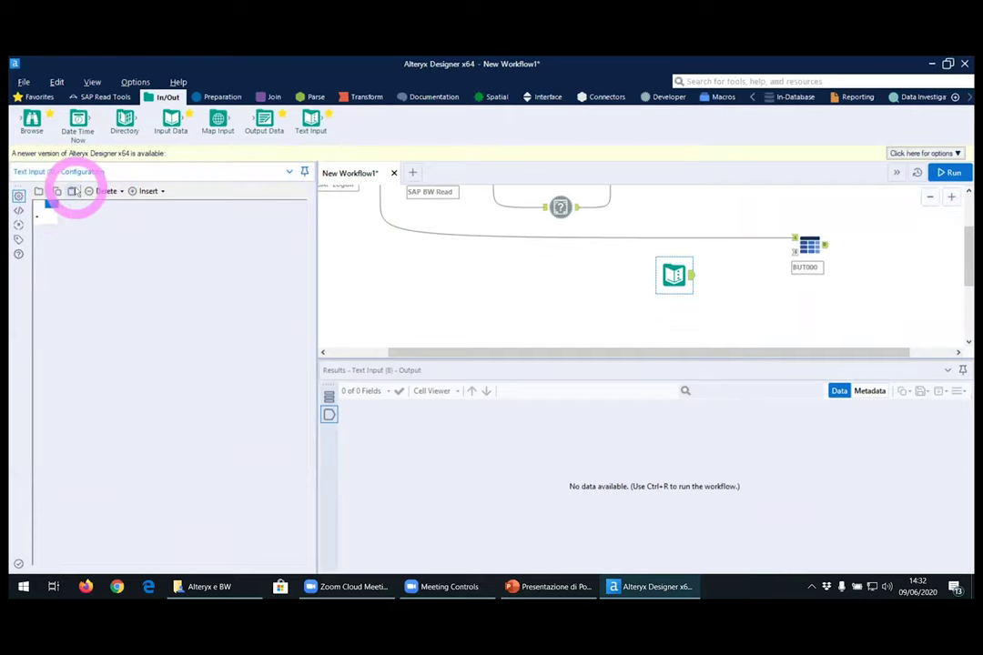
pyautogui.click(74, 192)
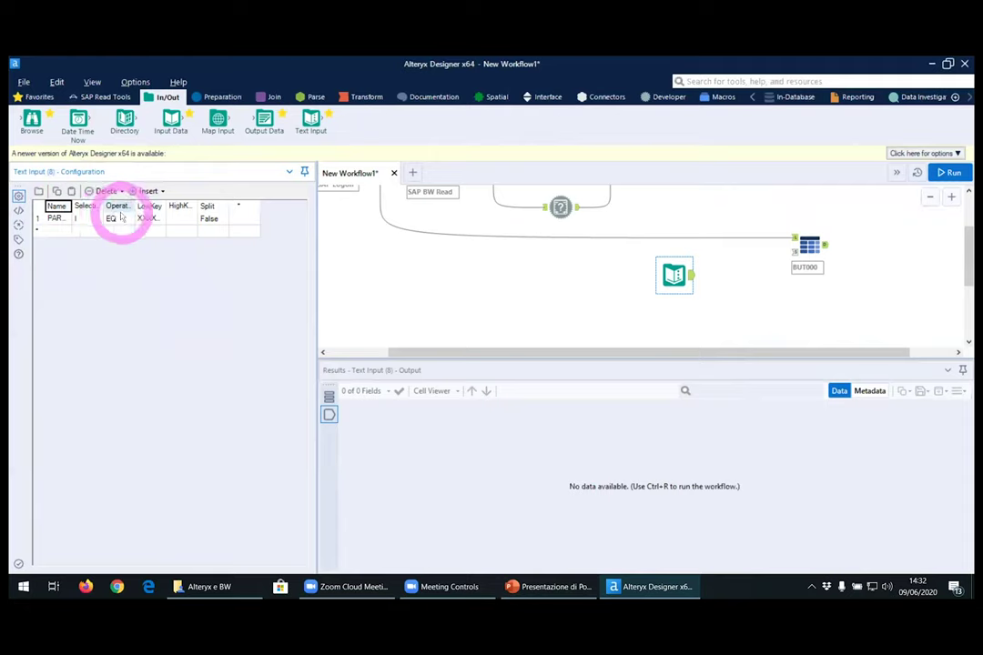
pyautogui.moveTo(164, 205); pyautogui.dragTo(244, 205)
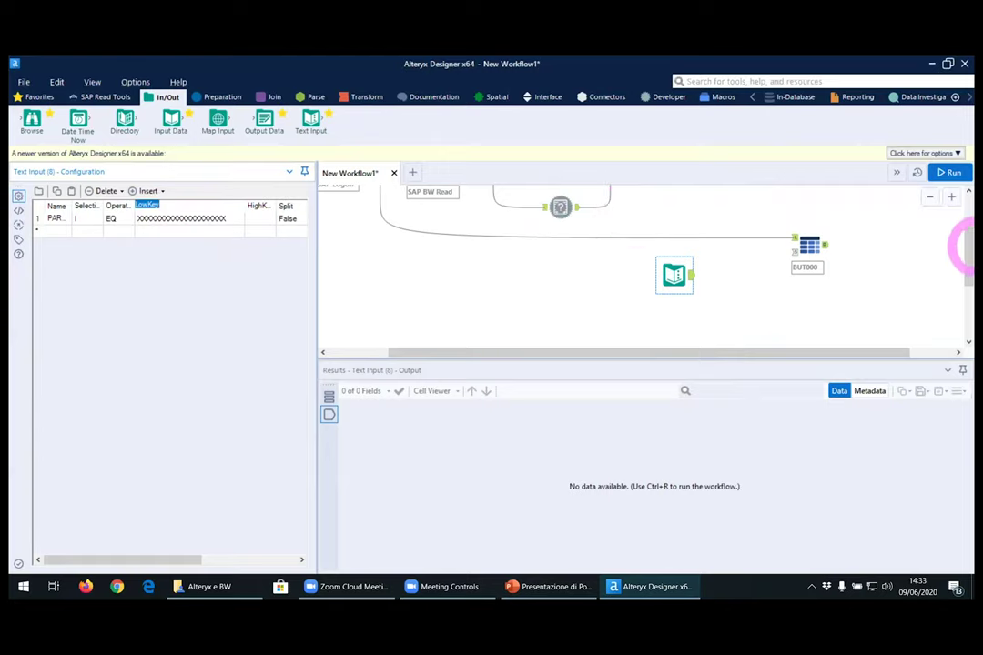
# Add an Append Fields tool after the Text Input, feeding its Target input, and adjust the placement of both tools.
pyautogui.moveTo(967, 248); pyautogui.dragTo(966, 231)
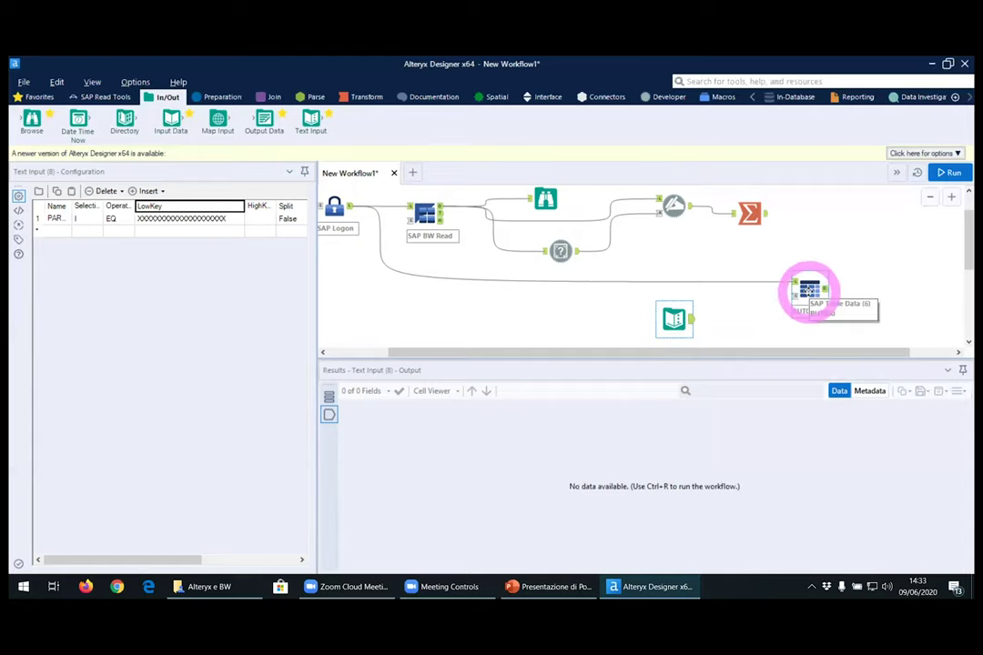
pyautogui.click(273, 97)
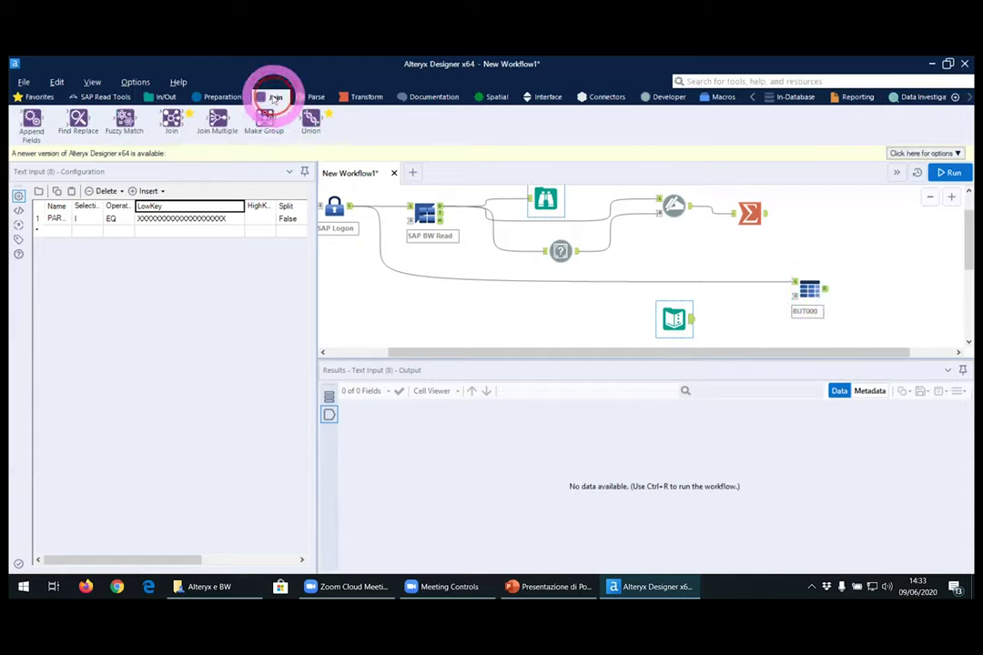
pyautogui.moveTo(31, 127); pyautogui.dragTo(735, 321)
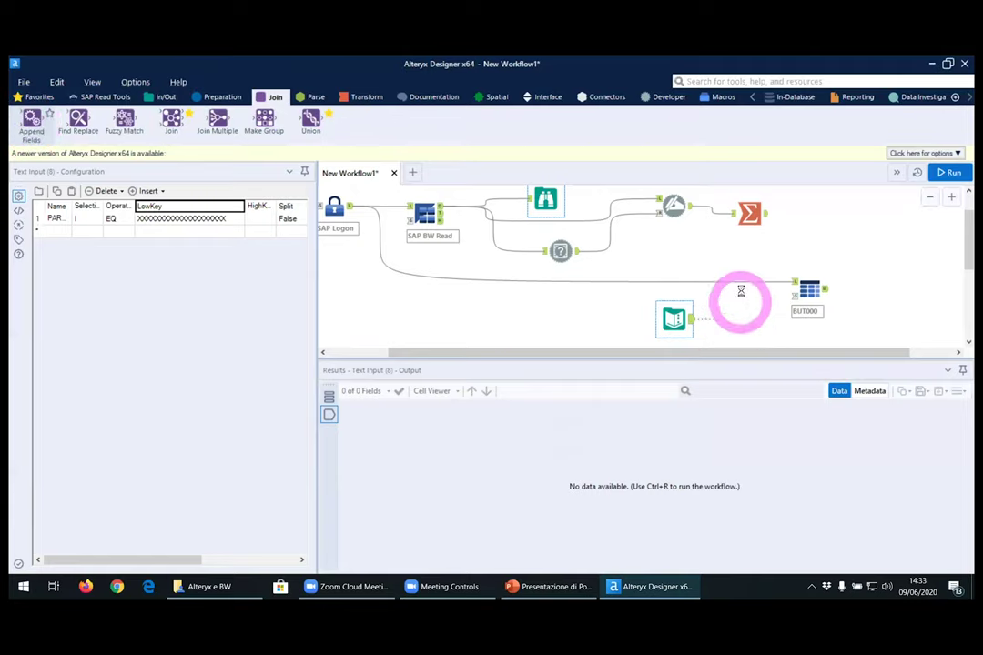
pyautogui.scroll(-2, 965, 241)
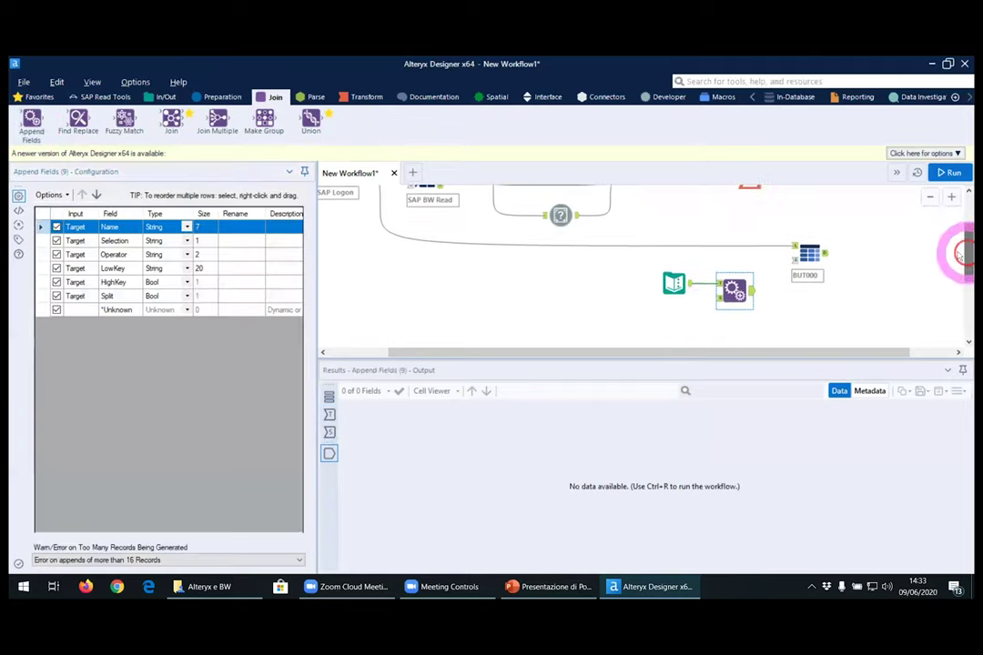
pyautogui.moveTo(636, 303); pyautogui.dragTo(727, 291)
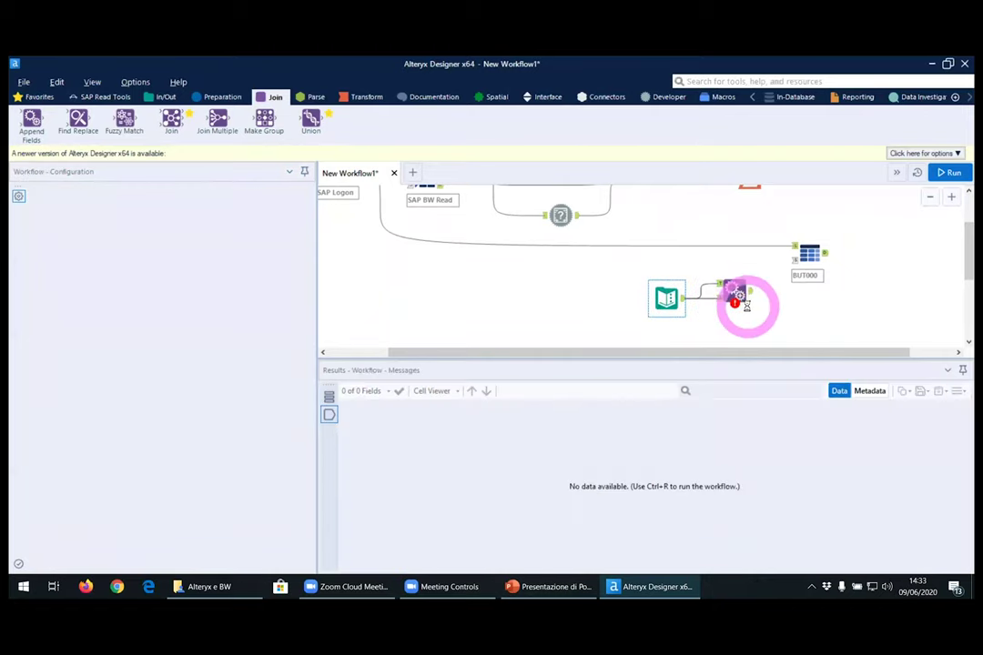
pyautogui.click(741, 314)
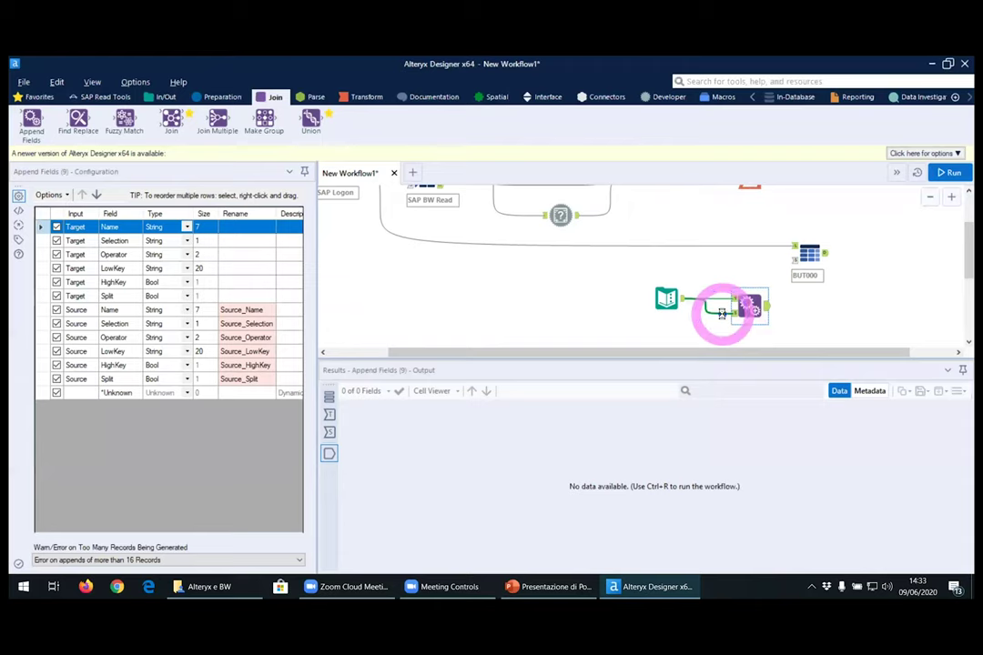
# Delete the Text Input connection to the Source input of Append Fields and connect the Summarize output there instead.
pyautogui.click(722, 313)
pyautogui.rightClick(723, 314)
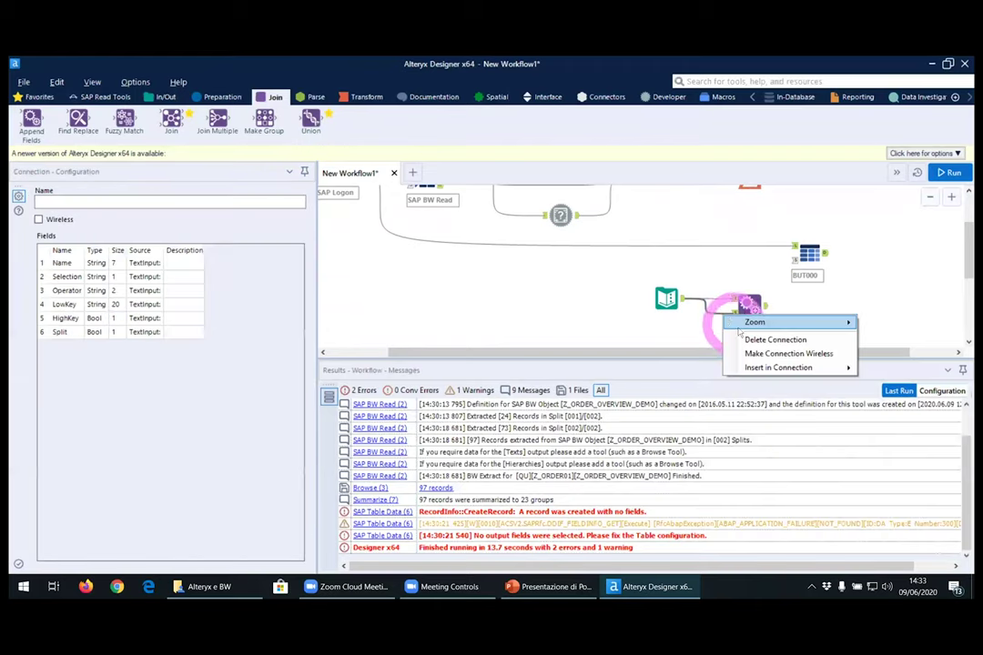
pyautogui.click(747, 339)
pyautogui.scroll(2, 744, 325)
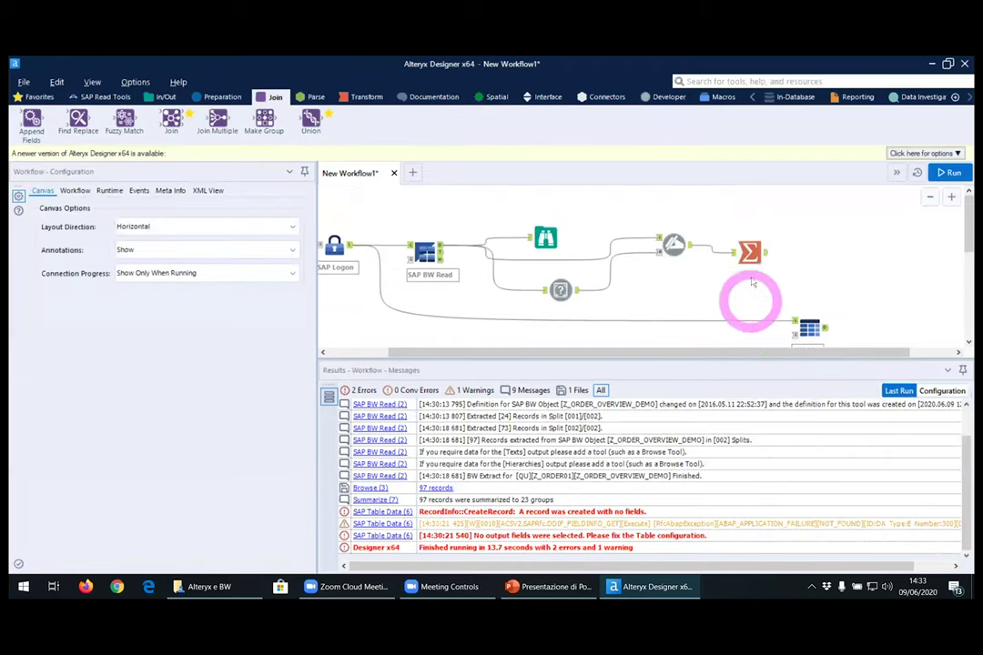
pyautogui.moveTo(767, 256); pyautogui.dragTo(733, 275)
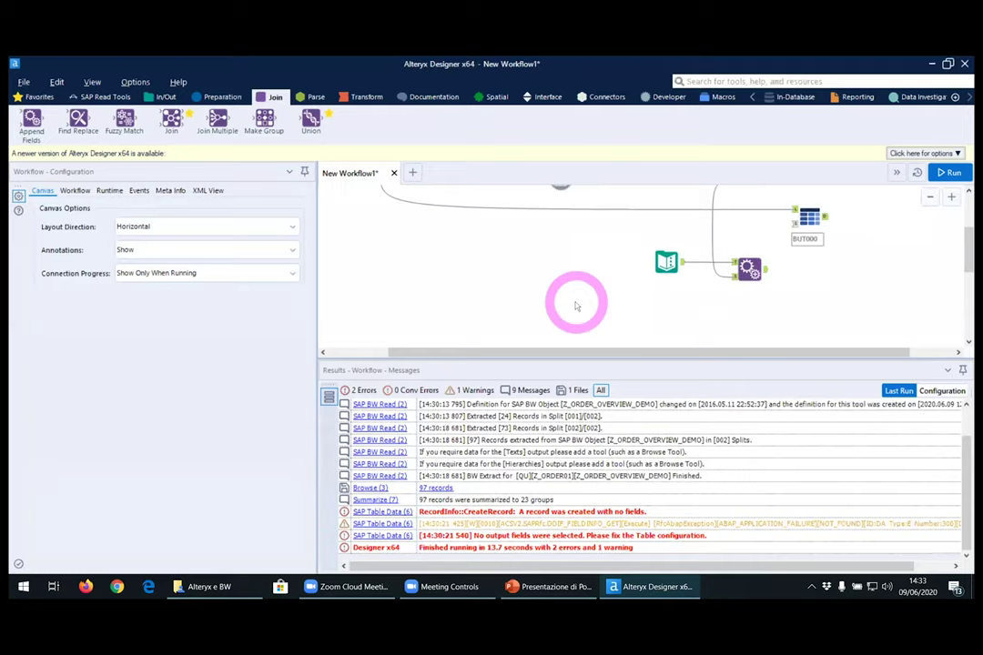
# Try to run the workflow with Append Fields connected, and stop the repeated run.
pyautogui.click(946, 172)
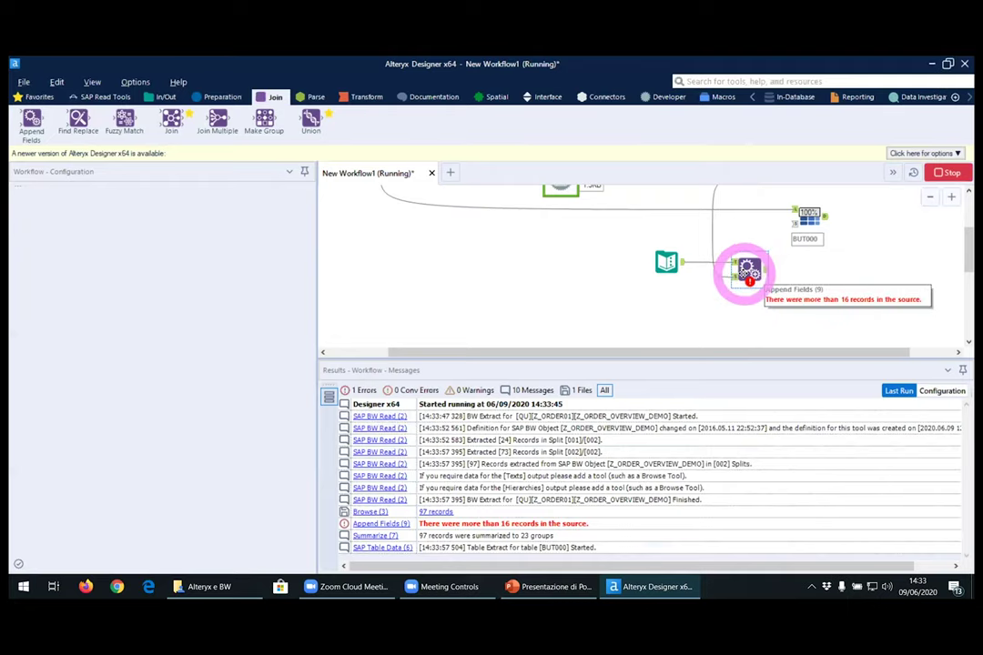
pyautogui.click(947, 172)
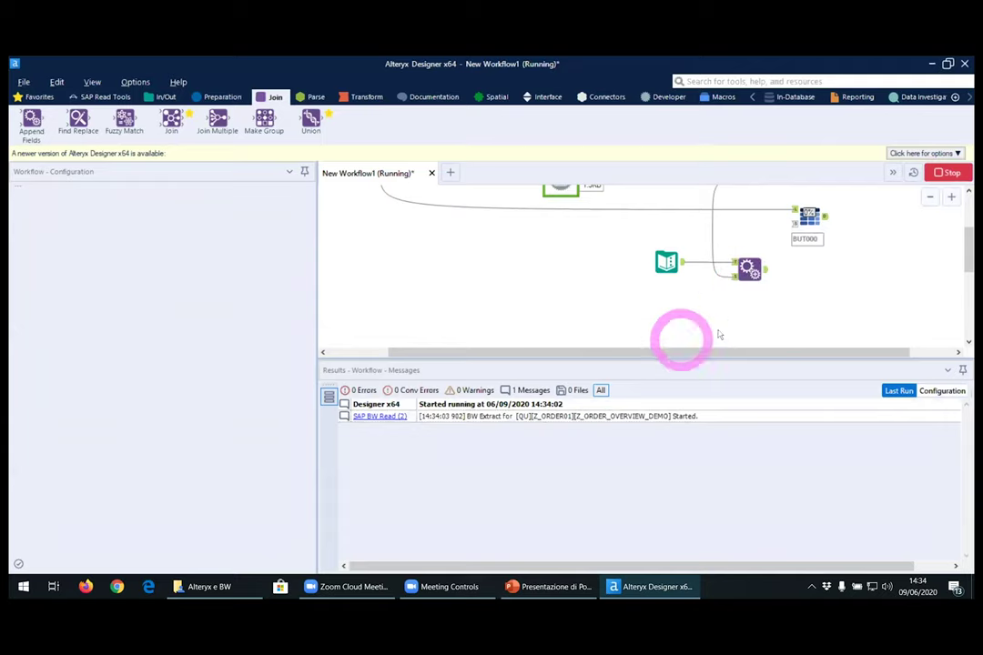
pyautogui.click(943, 176)
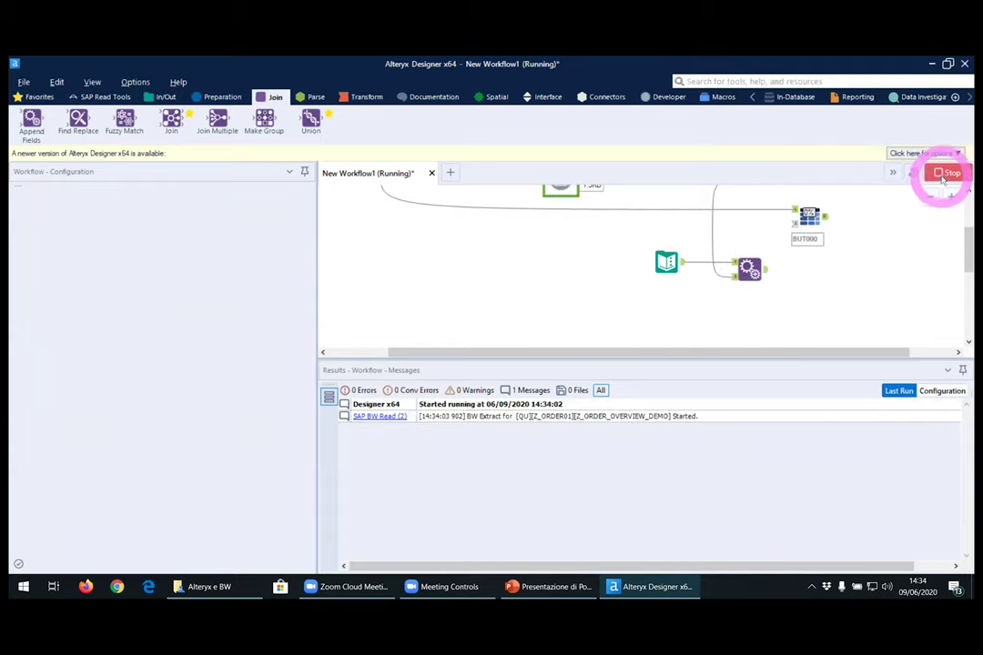
# Set Append Fields to Allow All Appends and run the workflow.
pyautogui.click(748, 267)
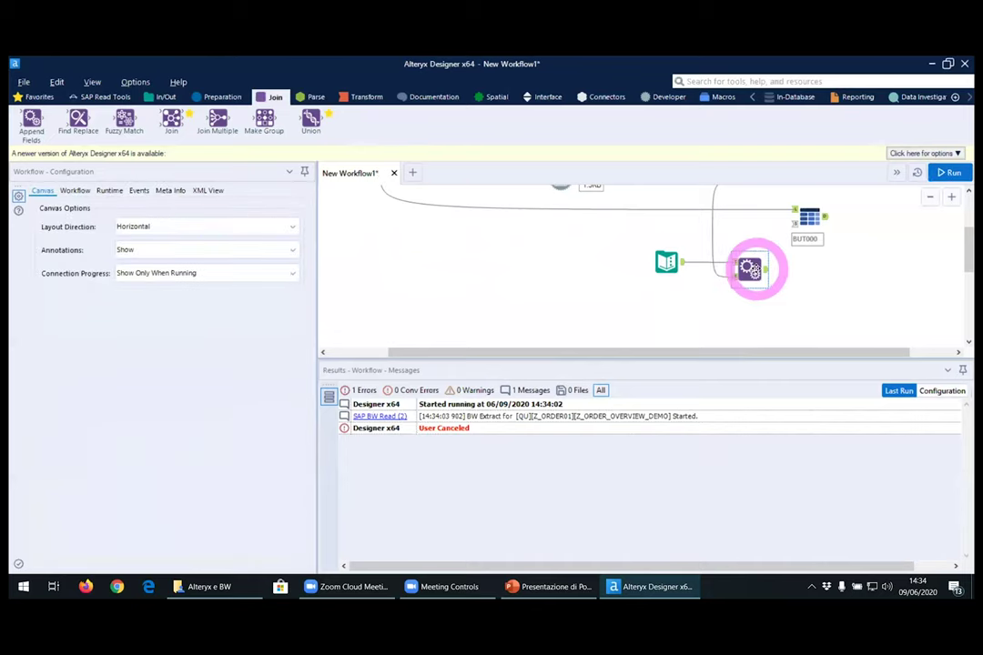
pyautogui.click(749, 268)
pyautogui.click(91, 560)
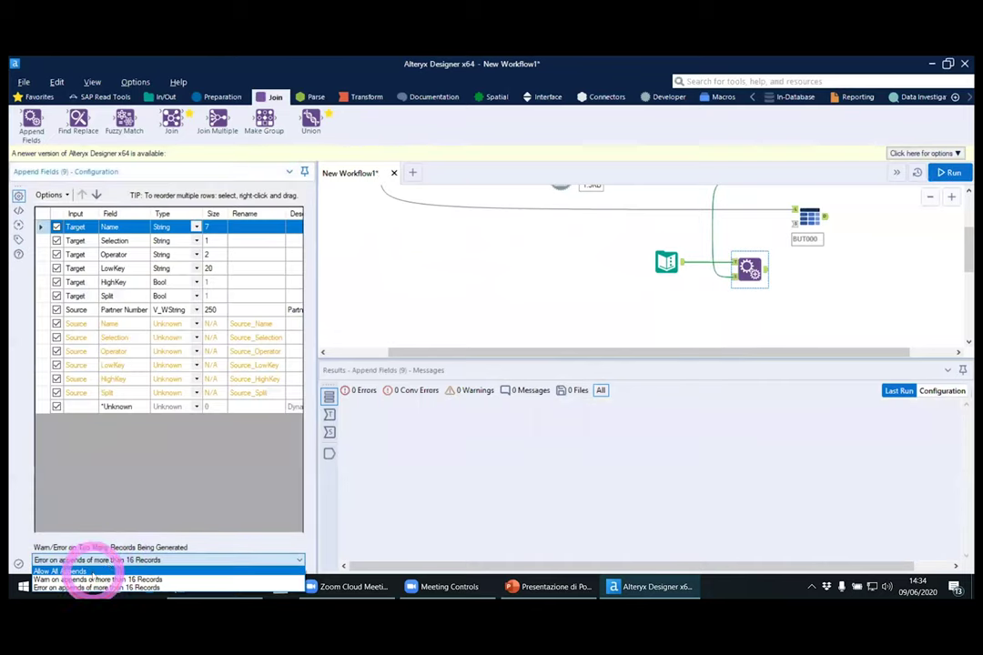
pyautogui.click(91, 587)
pyautogui.click(956, 175)
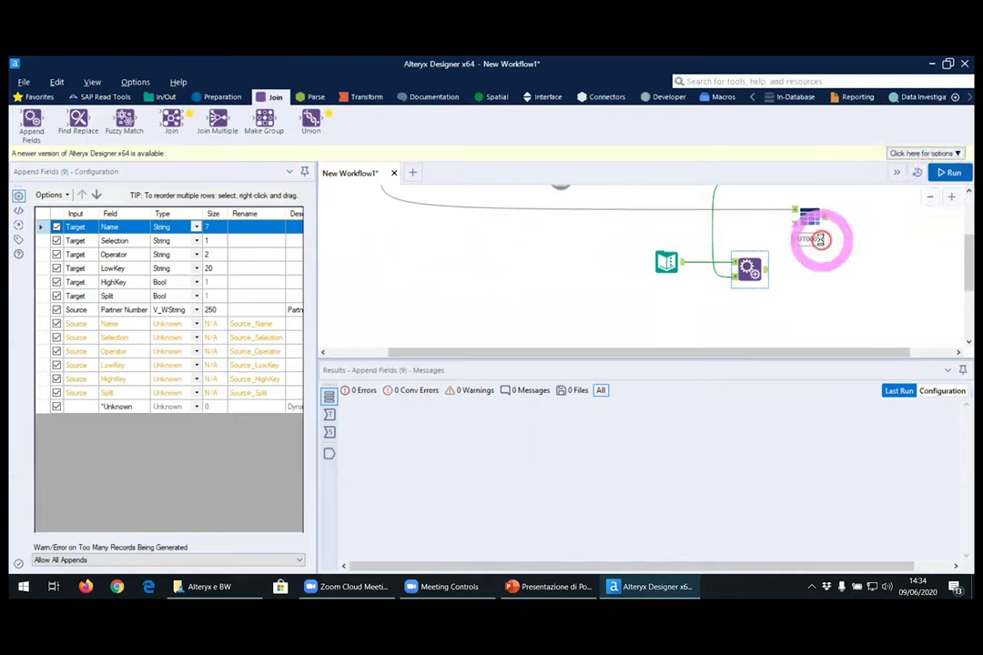
pyautogui.click(794, 294)
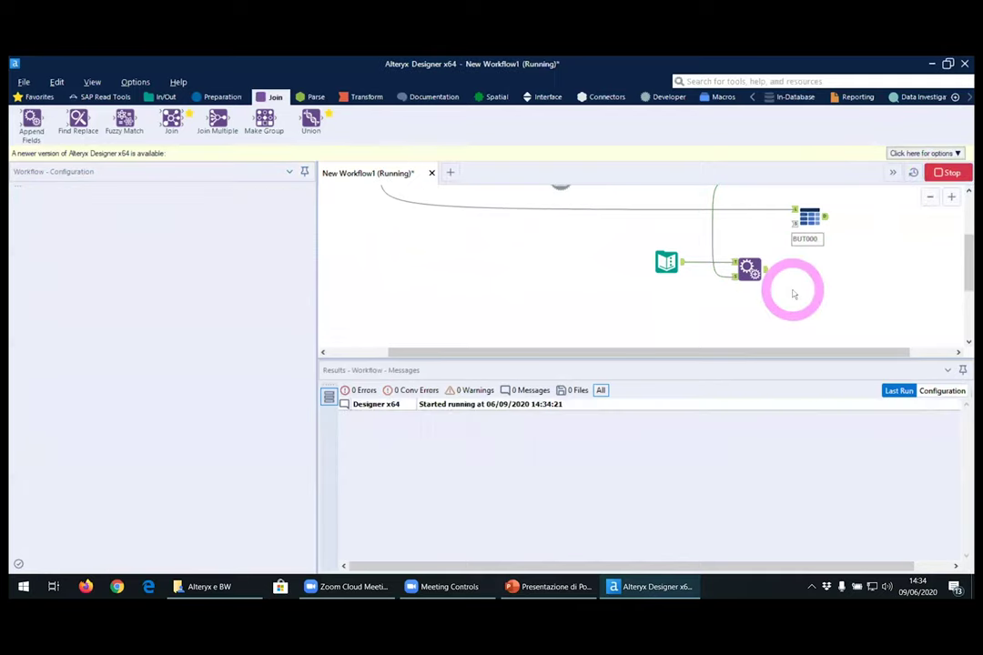
# Examine the Append Fields output records, comparing the PARTNER filter fields with the appended Partner Number column.
pyautogui.click(222, 96)
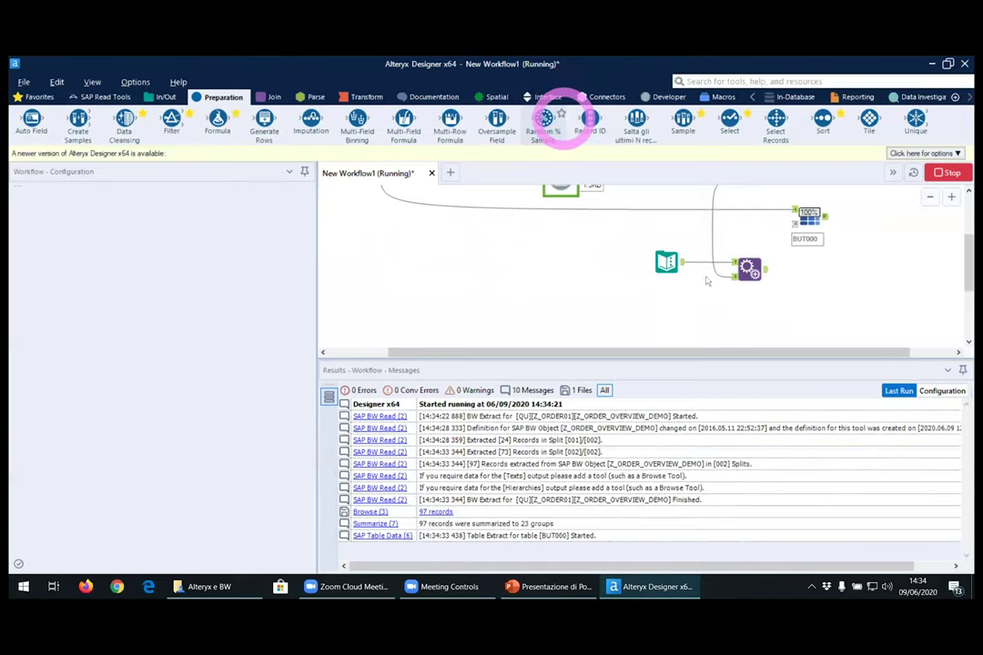
pyautogui.click(751, 271)
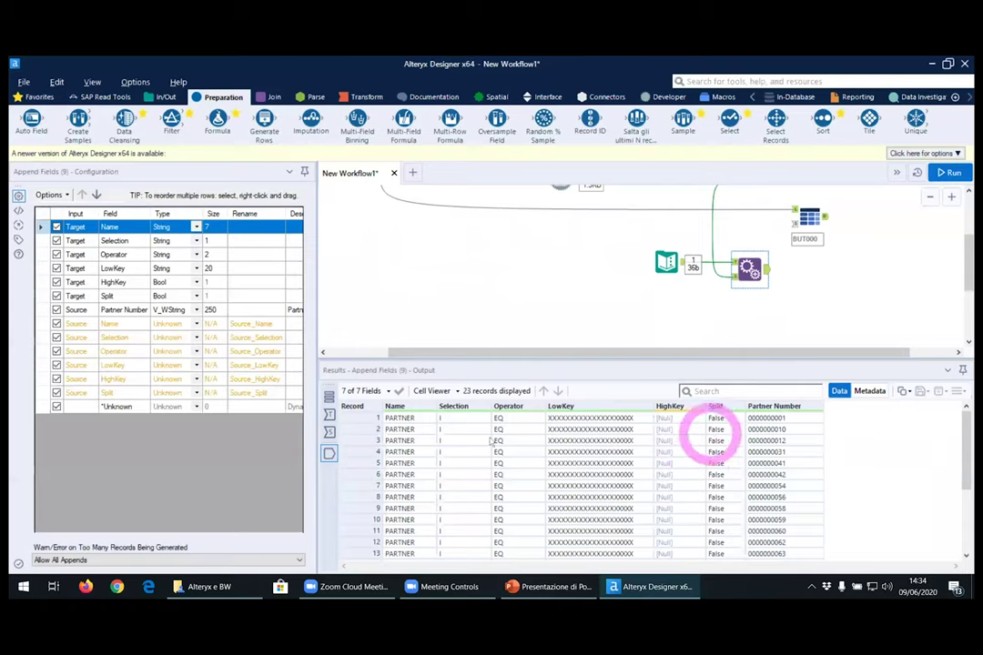
pyautogui.scroll(-2, 373, 482)
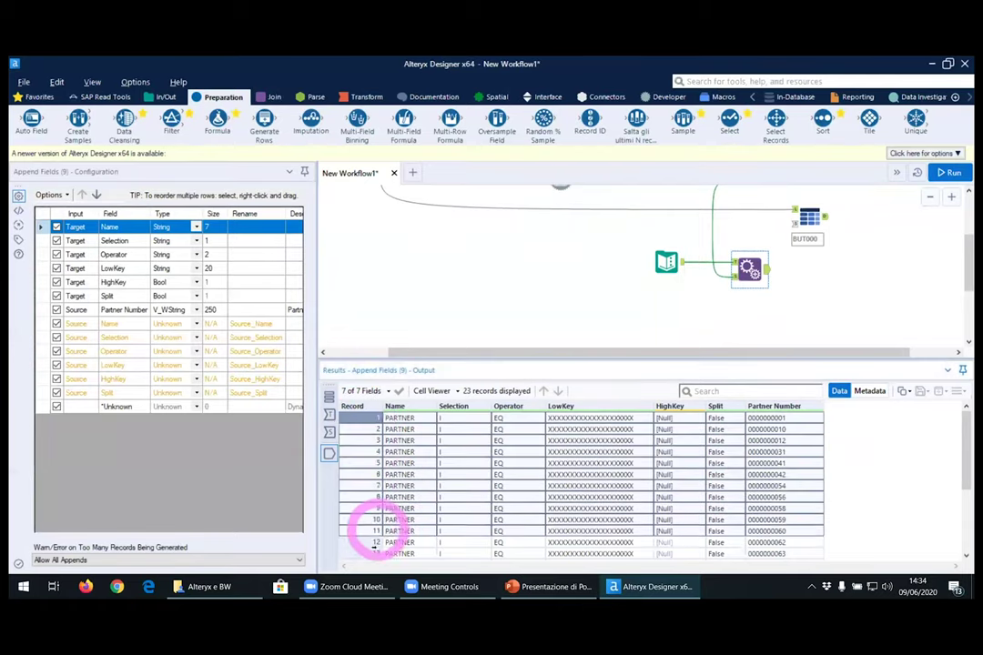